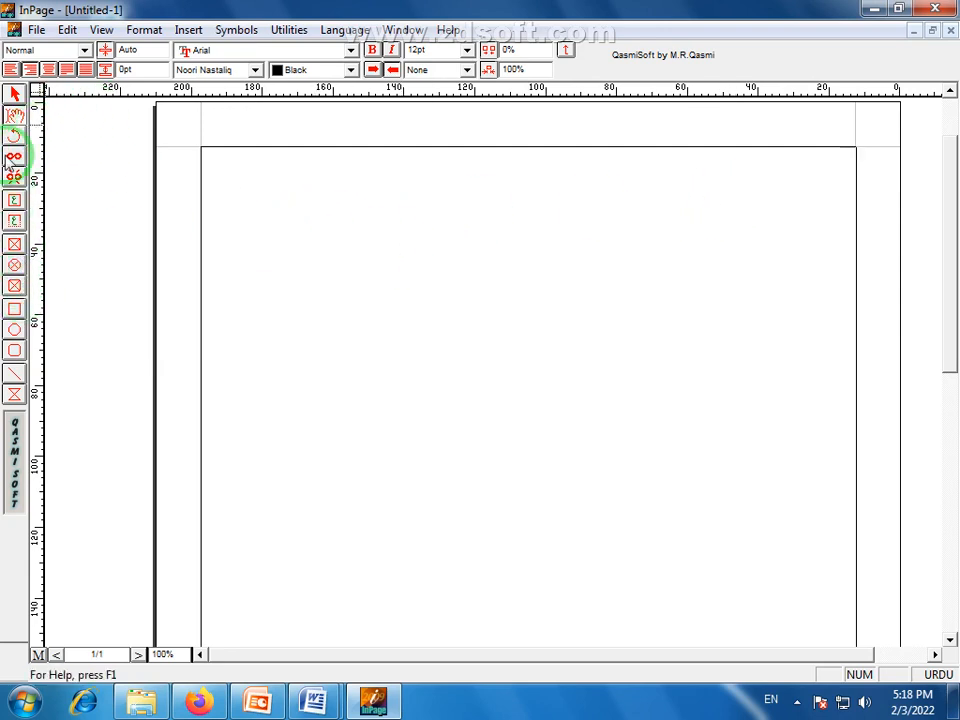
pyautogui.click(36, 30)
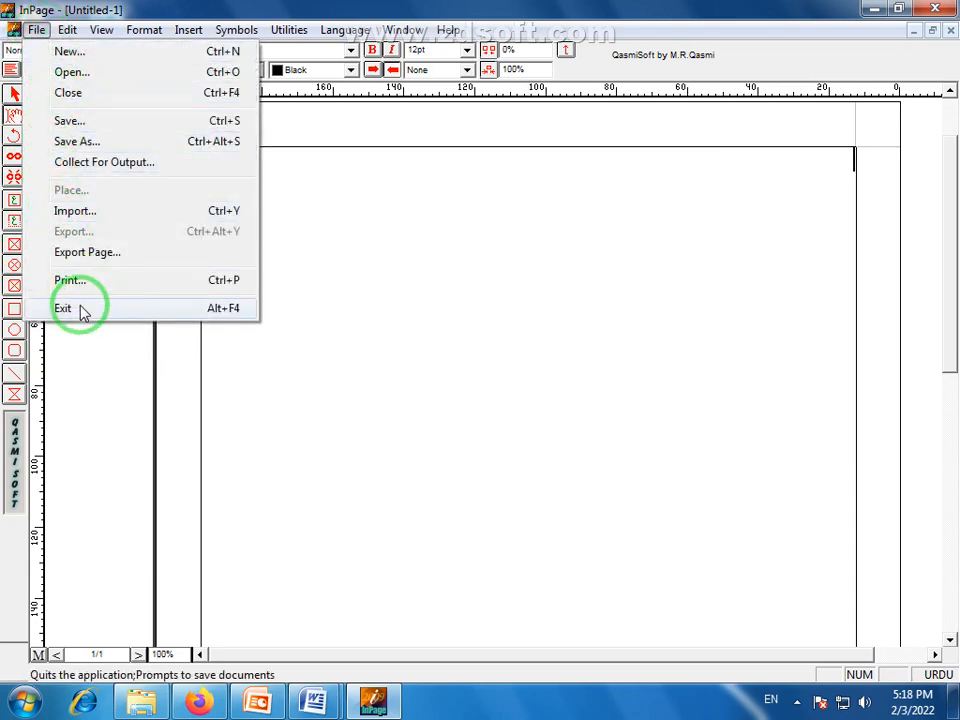
pyautogui.click(231, 7)
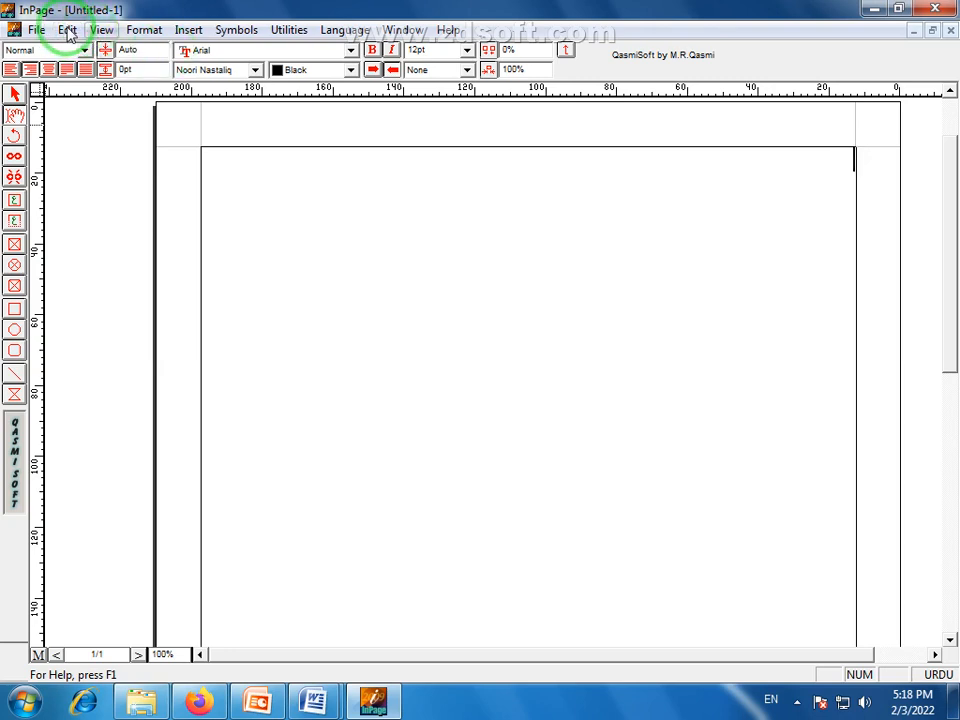
pyautogui.click(67, 30)
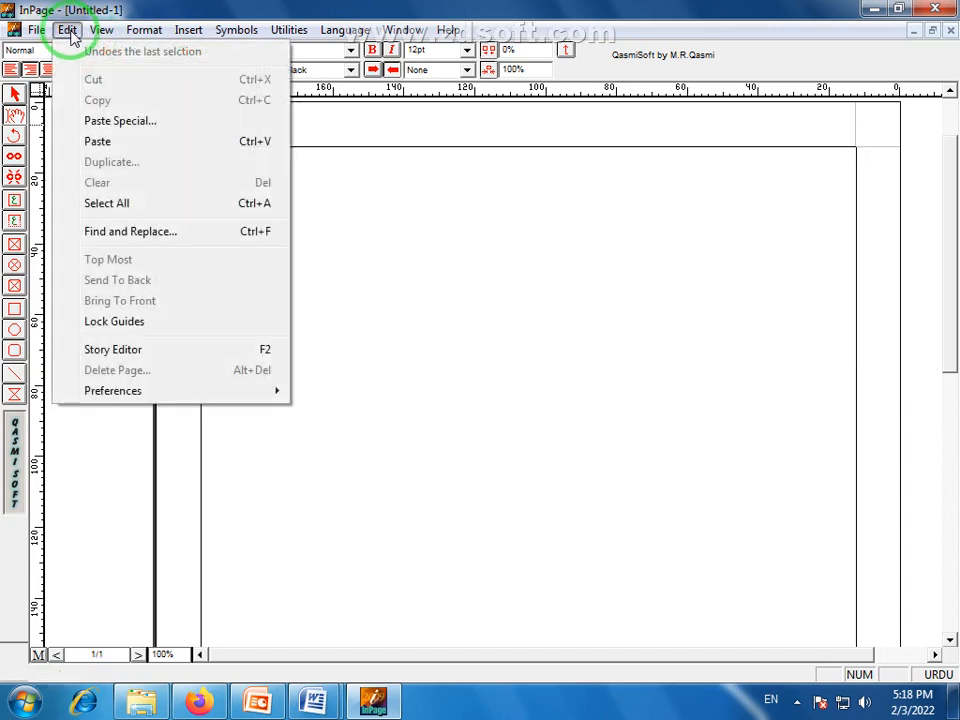
pyautogui.click(73, 31)
pyautogui.click(73, 31)
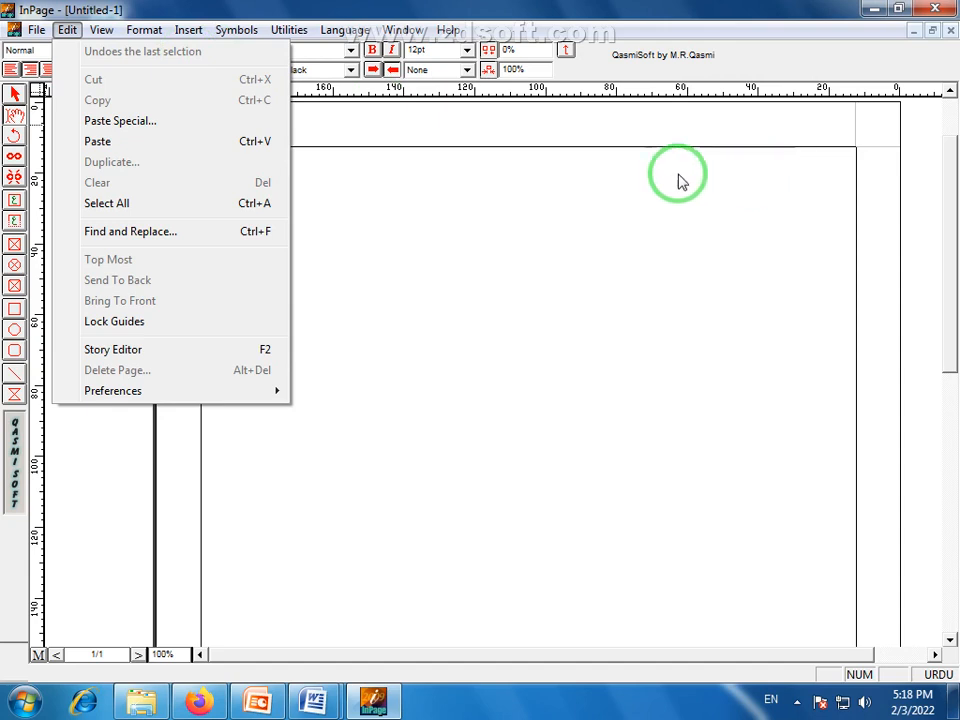
pyautogui.click(789, 204)
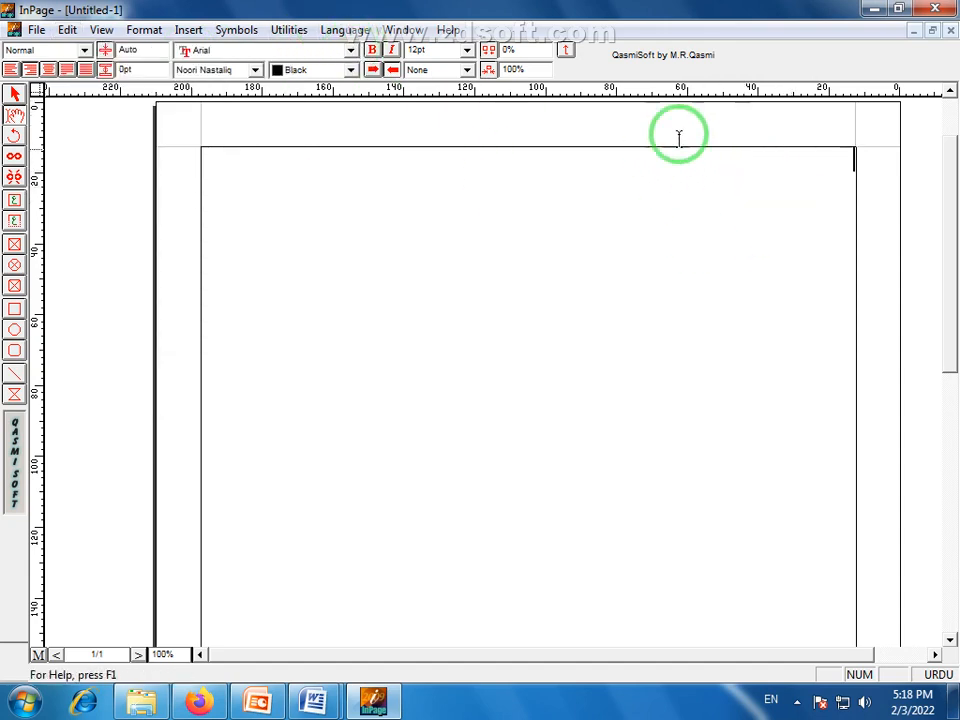
# Set the font size to 48pt and enter the text "پاکستان زندہ باد" on the first line.
pyautogui.click(467, 50)
pyautogui.click(801, 199)
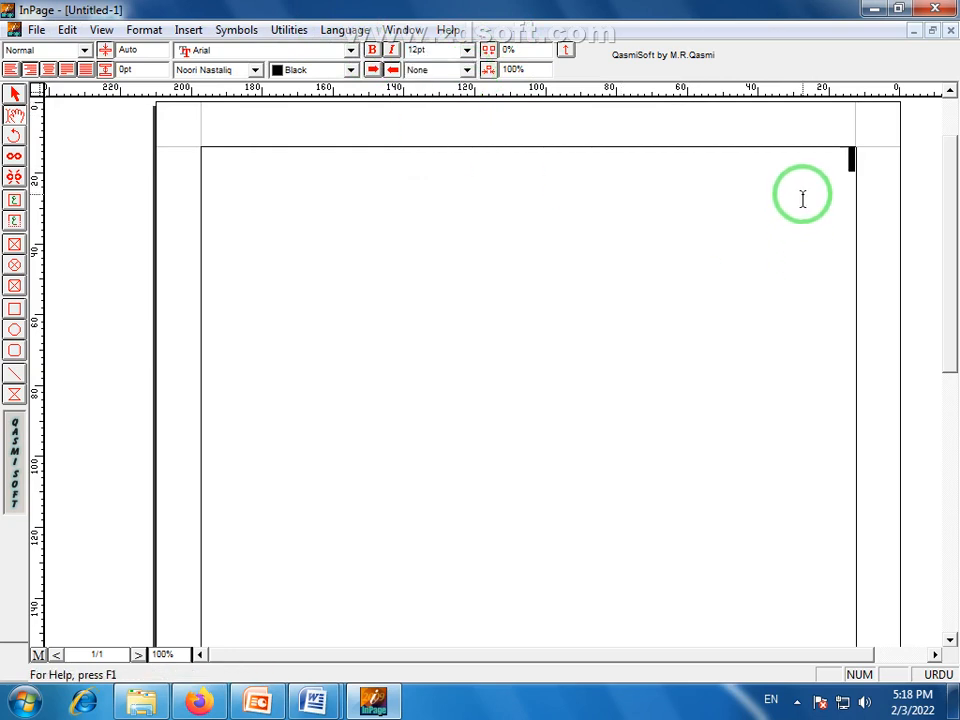
pyautogui.click(467, 50)
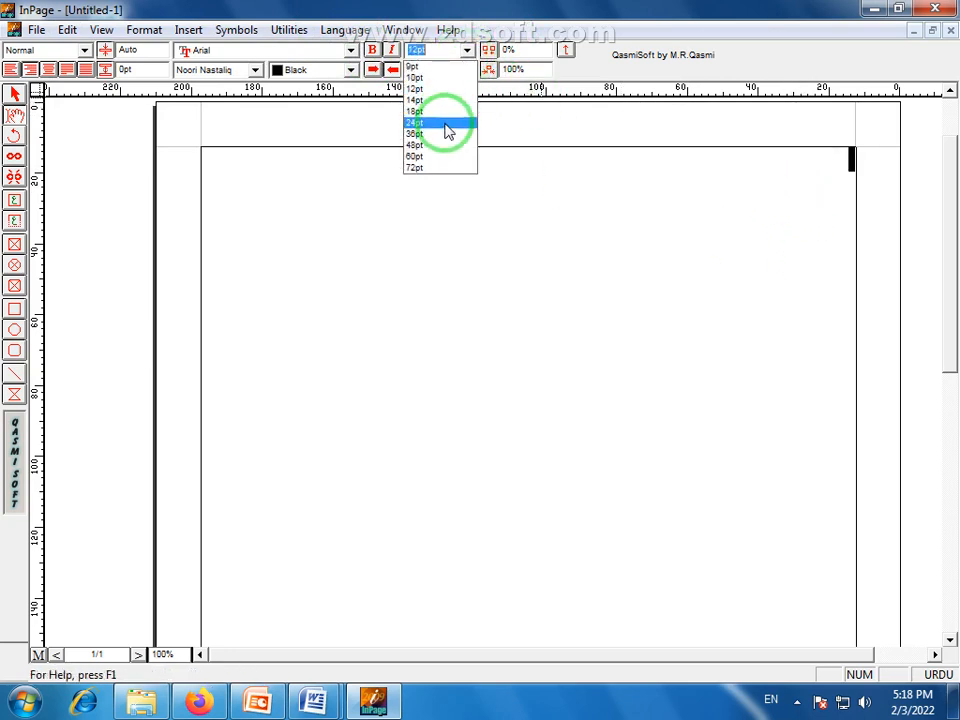
pyautogui.click(441, 147)
pyautogui.write('پاک')
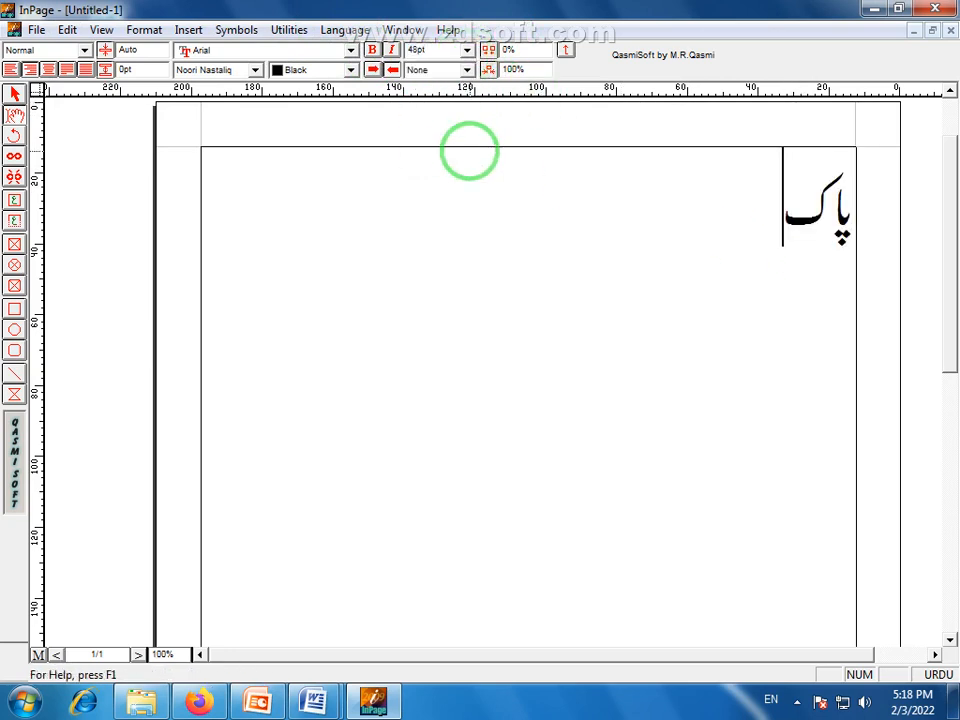
pyautogui.write('ستان زندہ باد')
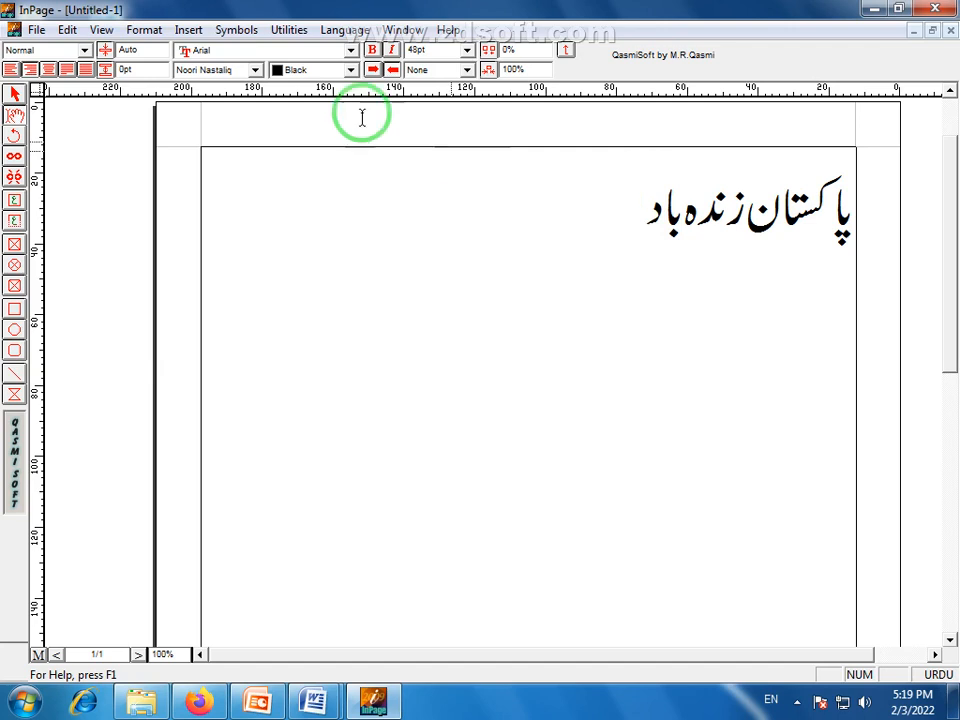
# Delete the whole "پاکستان زندہ باد" line and undo the deletion.
pyautogui.moveTo(632, 208); pyautogui.dragTo(875, 228)
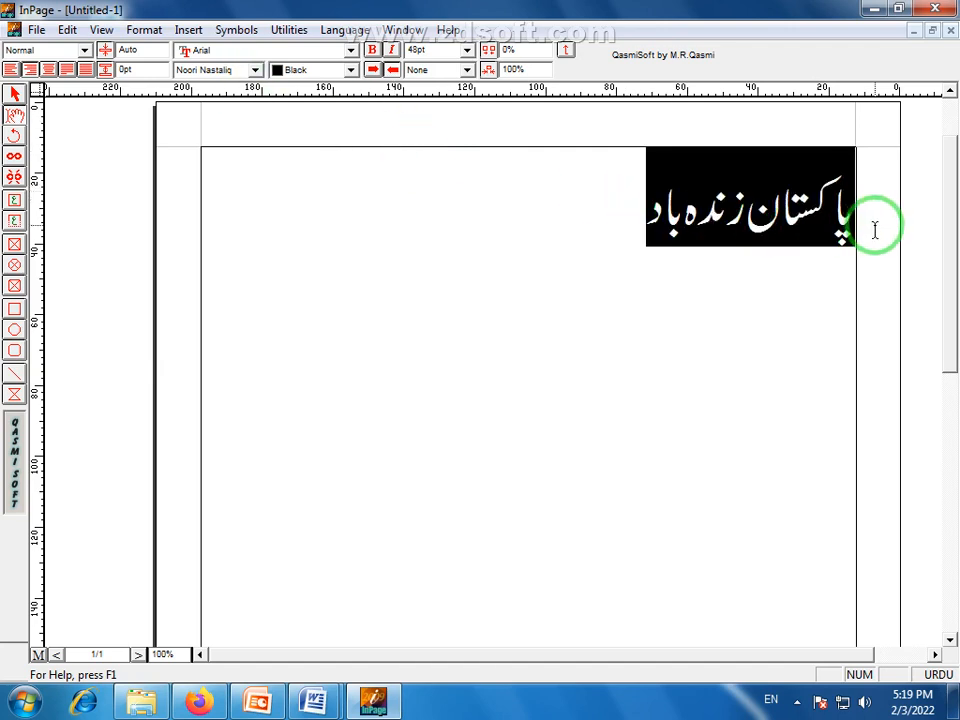
pyautogui.press('Delete')
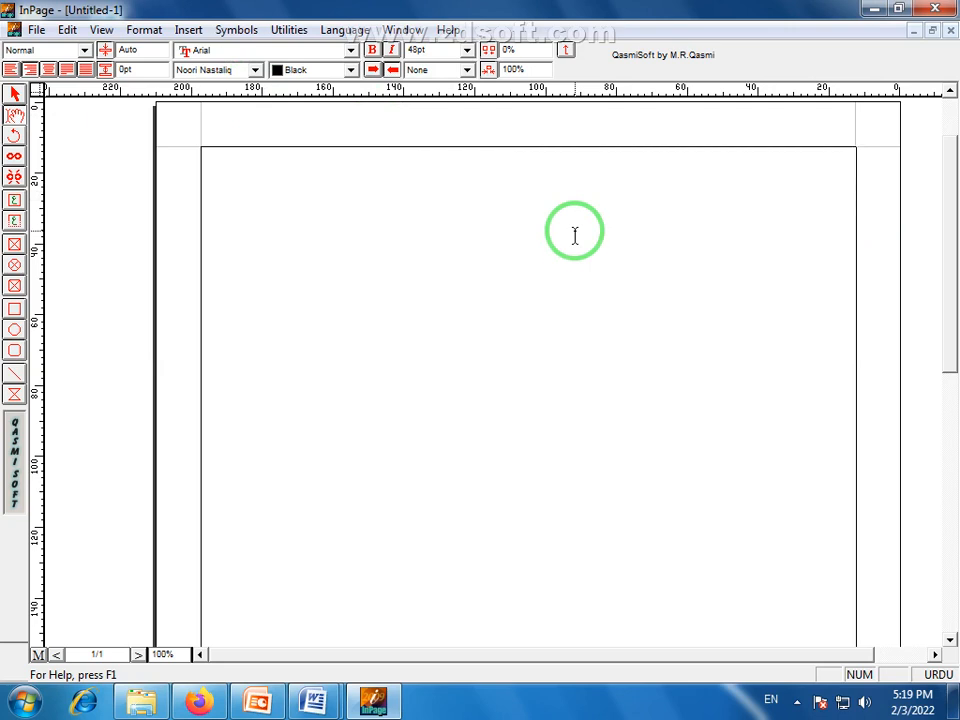
pyautogui.click(67, 30)
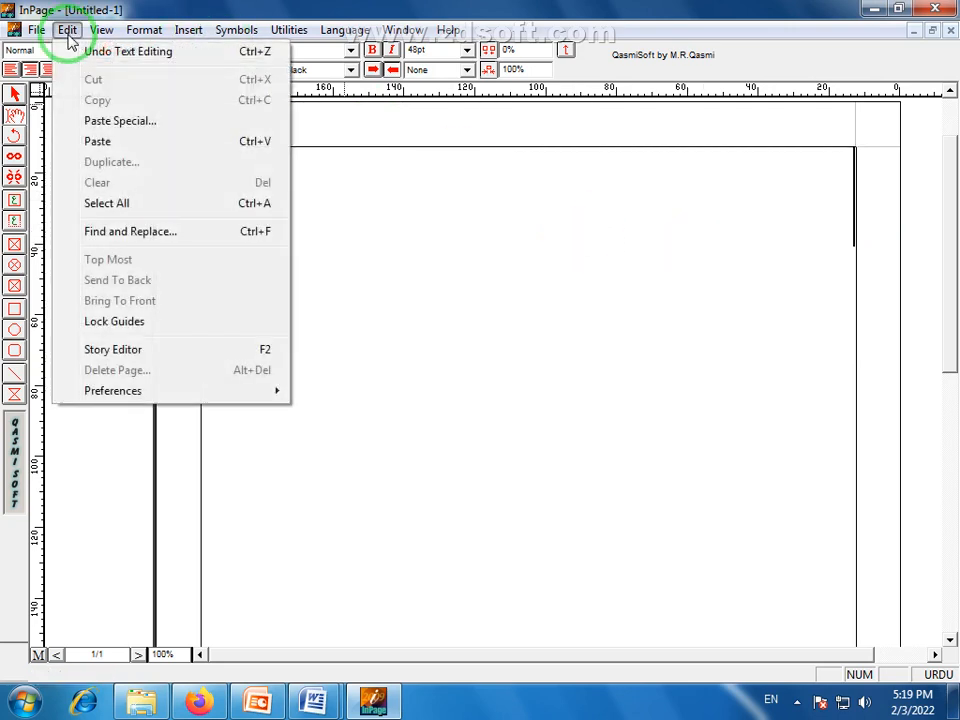
pyautogui.click(152, 56)
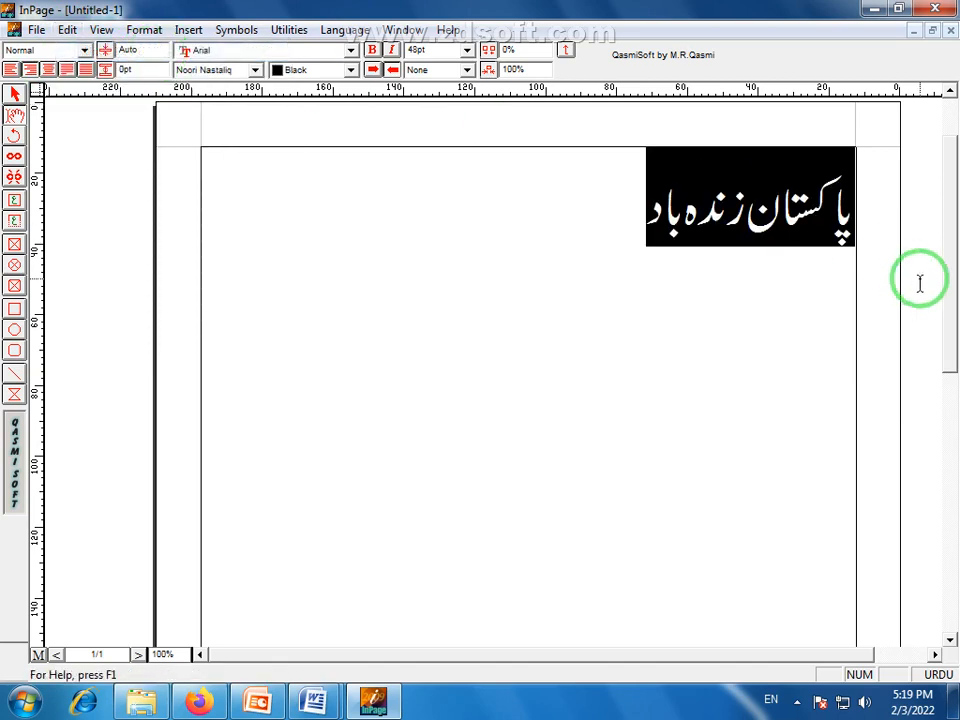
pyautogui.click(611, 214)
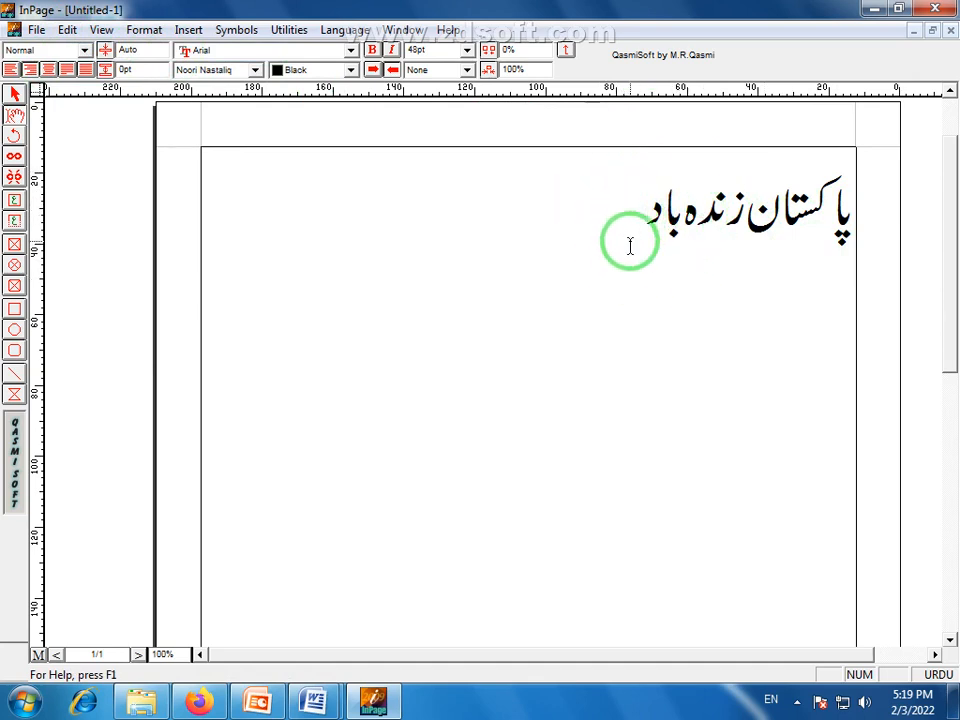
# Cut the whole "پاکستان زندہ باد" line and undo the cut.
pyautogui.click(62, 30)
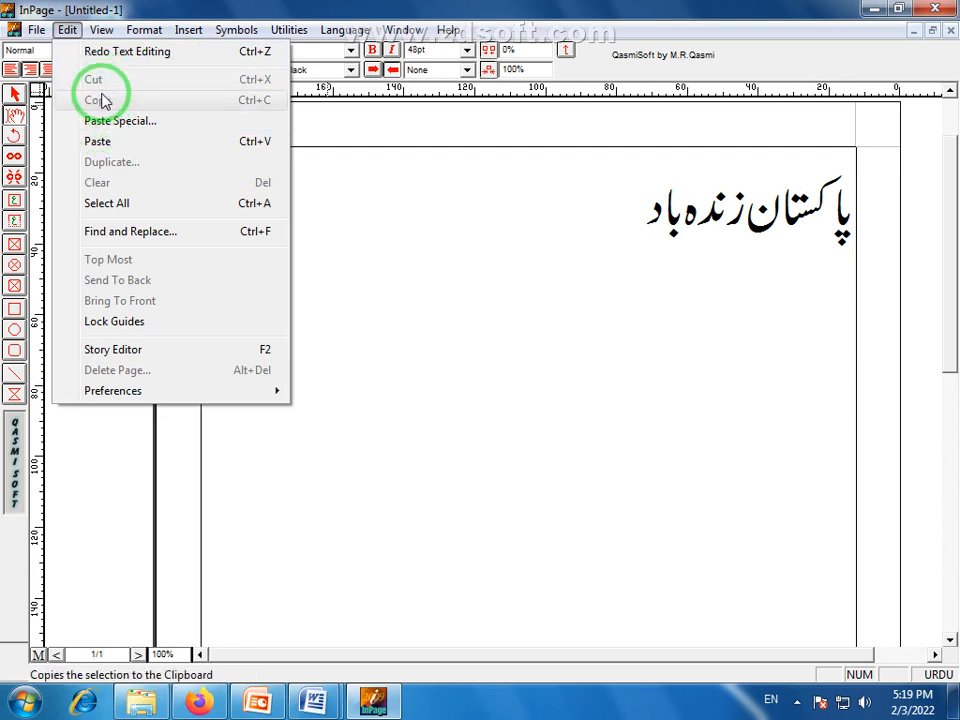
pyautogui.click(527, 217)
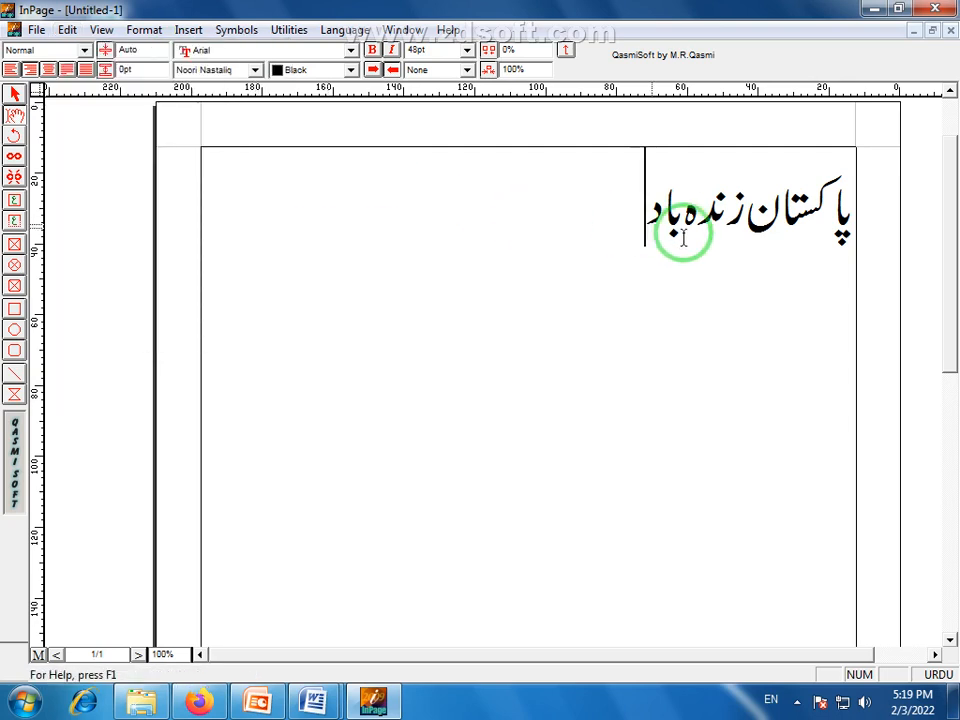
pyautogui.moveTo(634, 215); pyautogui.dragTo(861, 234)
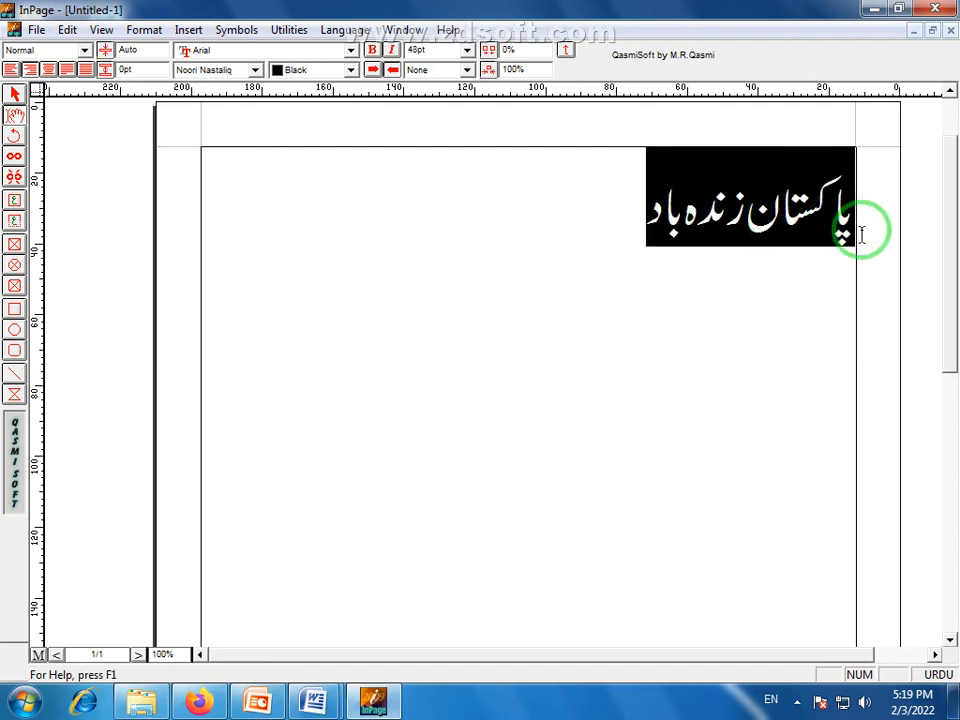
pyautogui.click(68, 33)
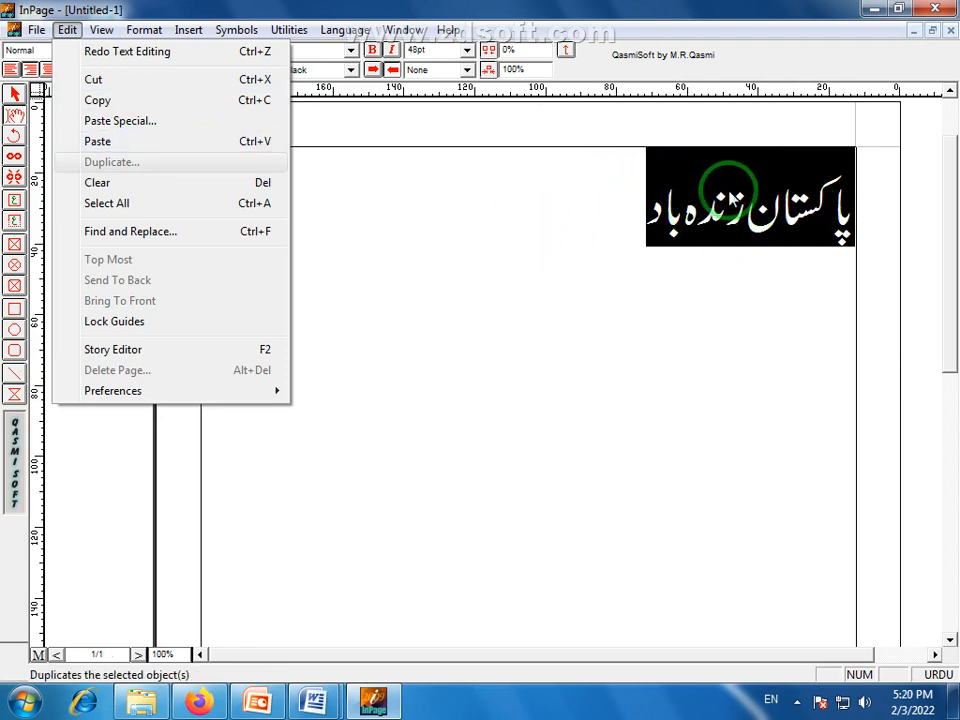
pyautogui.click(104, 80)
pyautogui.click(67, 30)
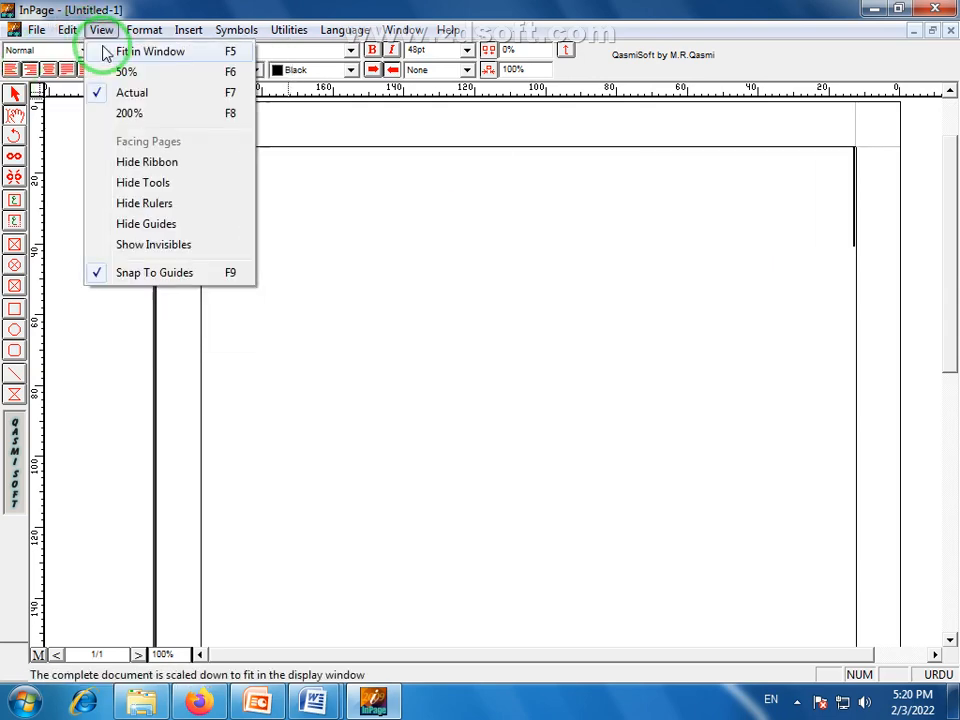
pyautogui.click(80, 49)
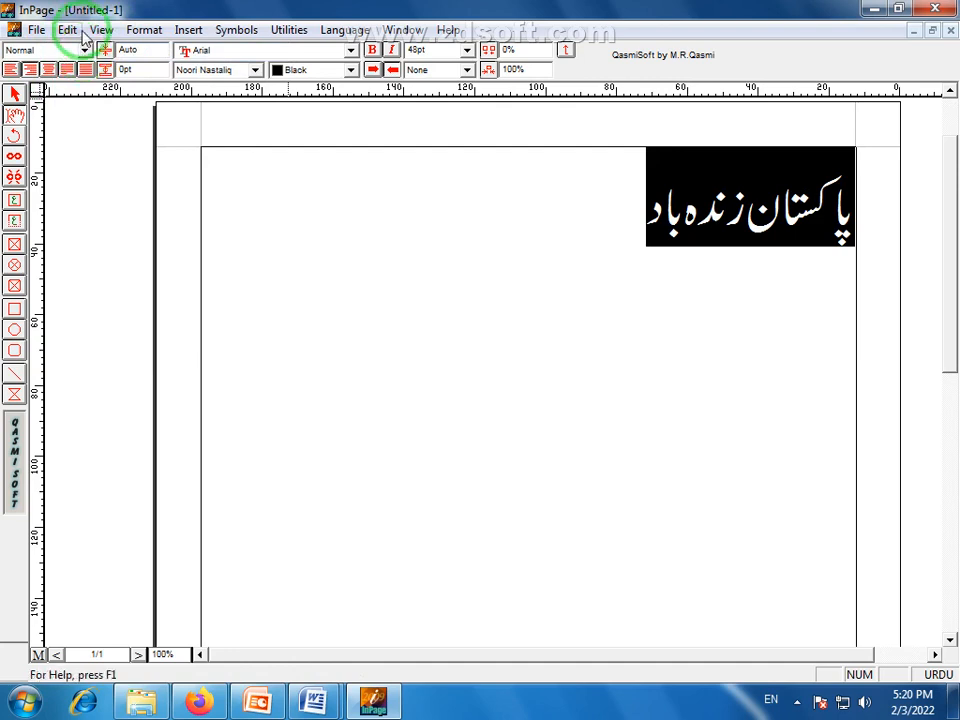
# Copy the "پاکستان زندہ باد" line and paste it on a new line directly below.
pyautogui.click(78, 32)
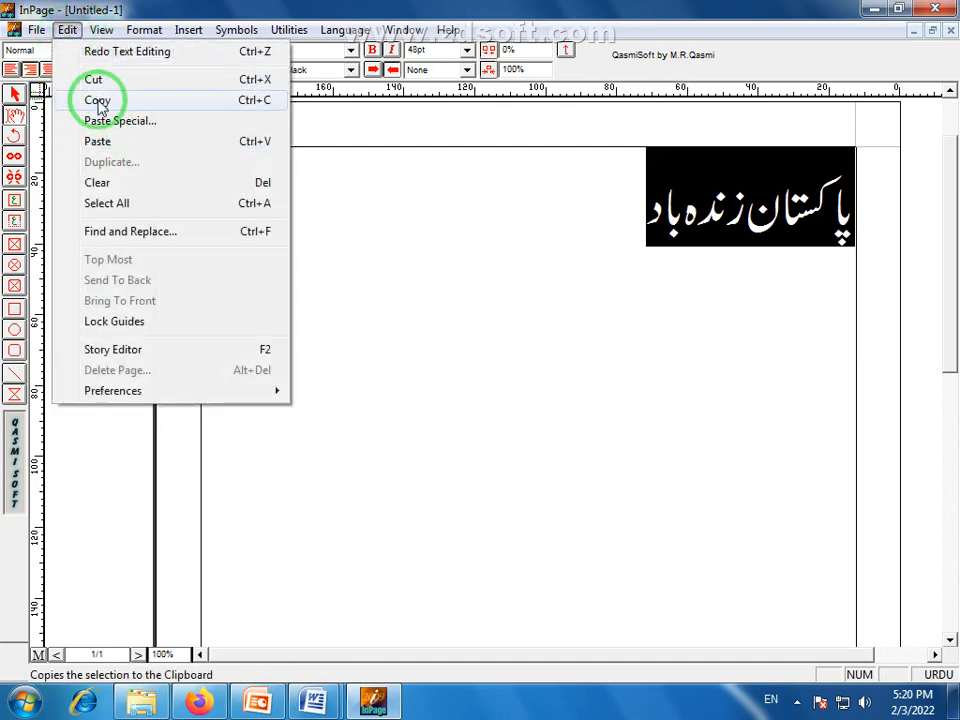
pyautogui.click(97, 101)
pyautogui.click(585, 194)
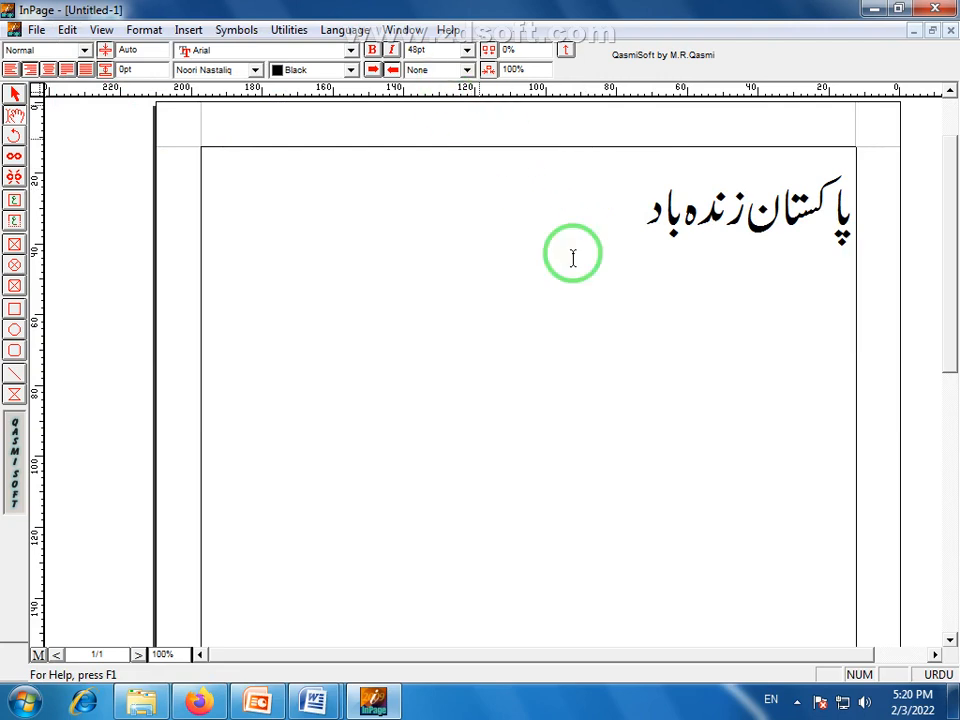
pyautogui.rightClick(817, 294)
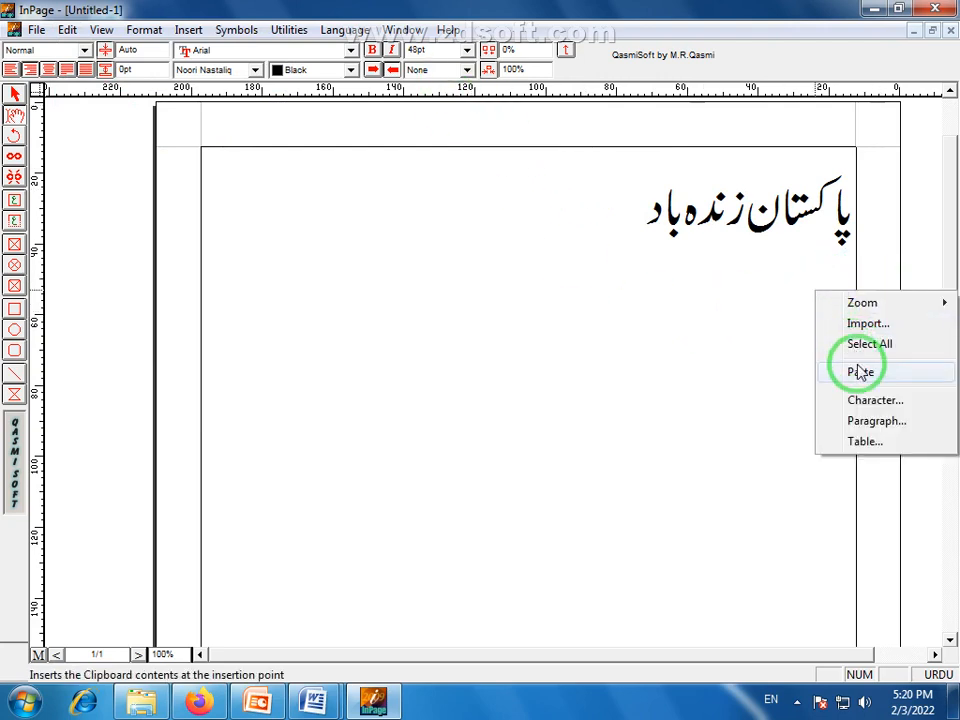
pyautogui.click(804, 274)
pyautogui.click(67, 30)
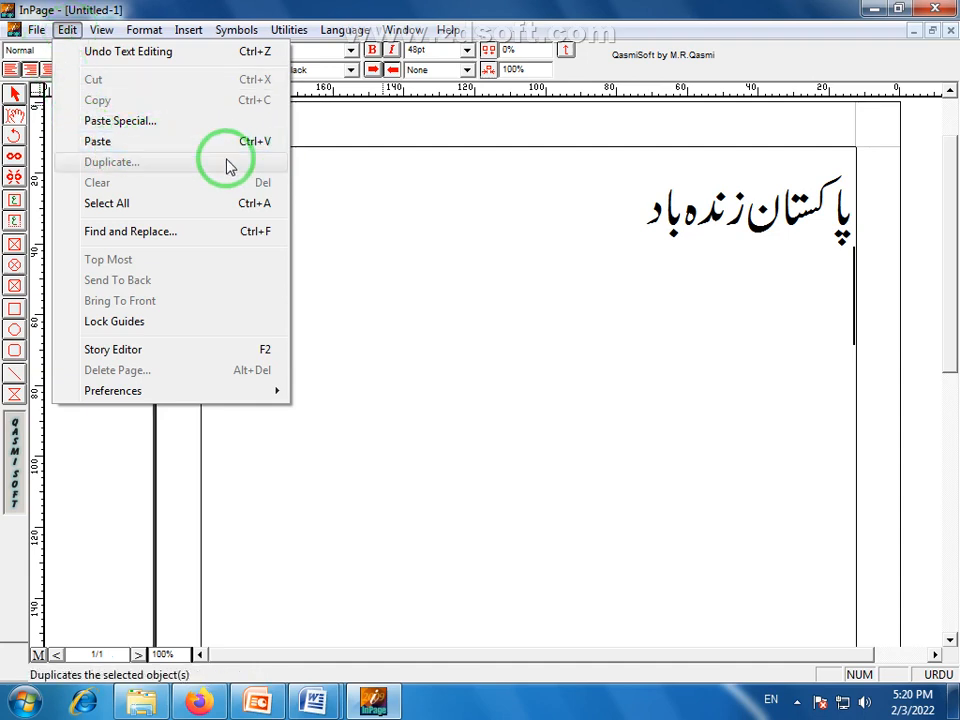
pyautogui.click(112, 143)
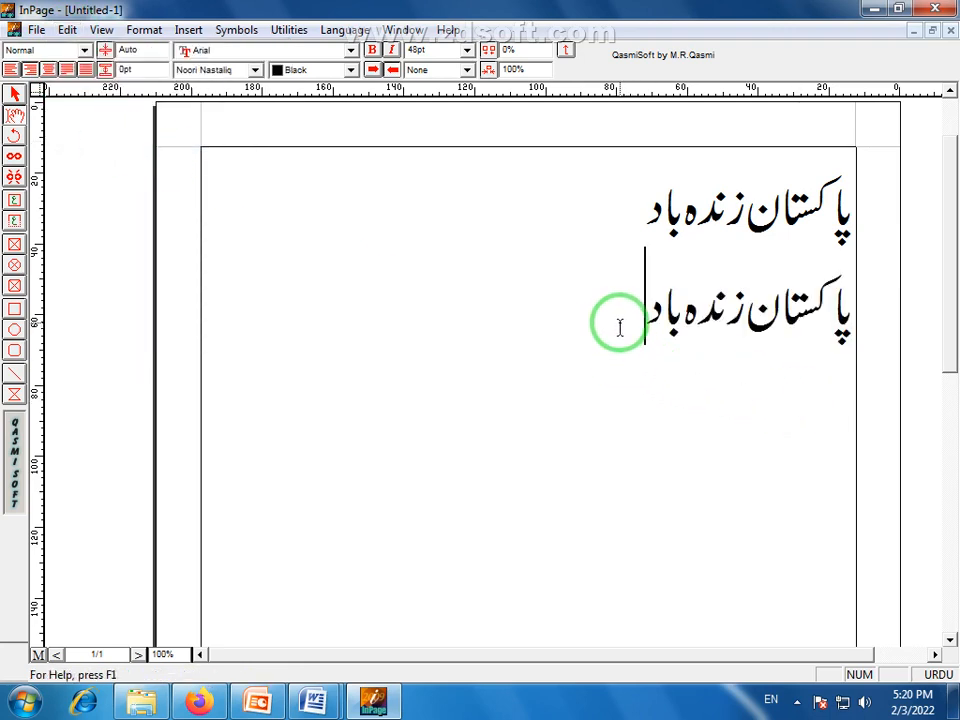
# Paste another copy of the copied text on a third line and delete that copy again.
pyautogui.press('Return')
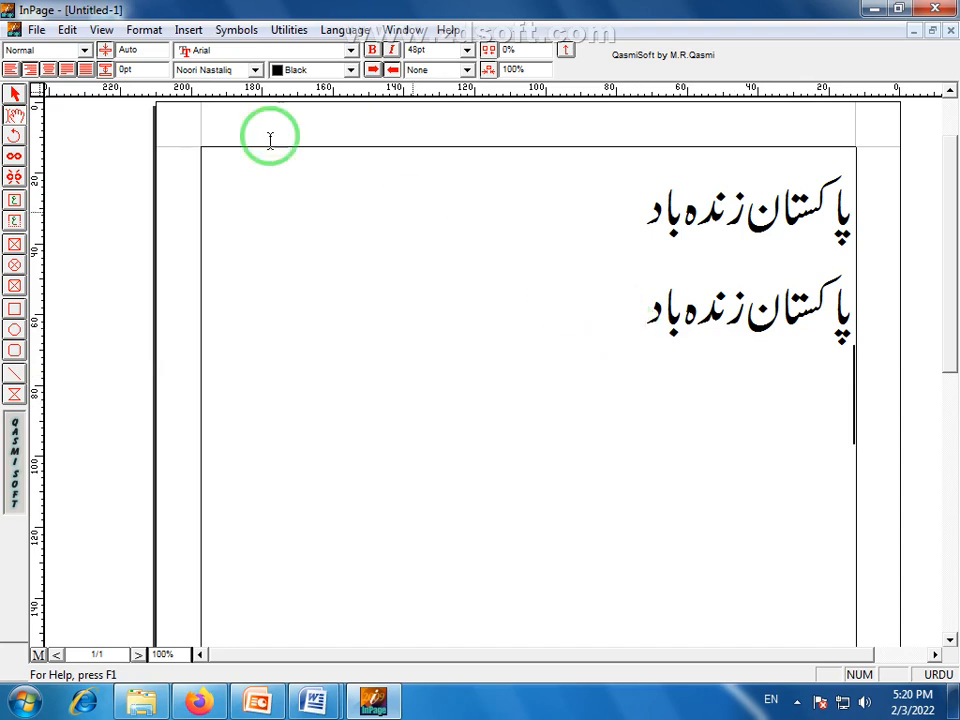
pyautogui.click(100, 29)
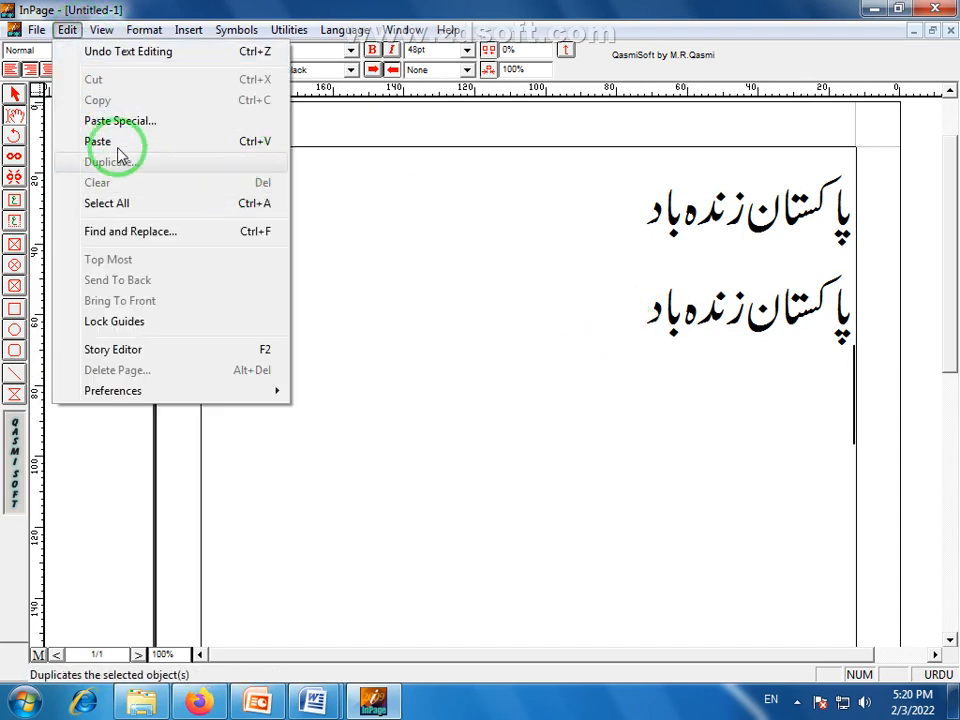
pyautogui.click(104, 142)
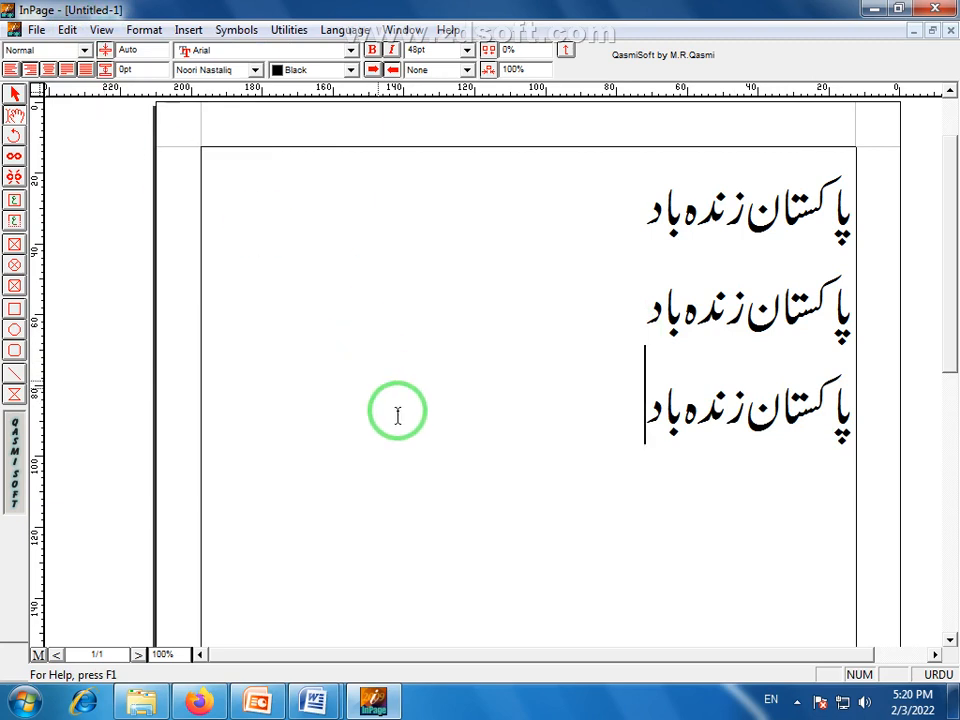
pyautogui.moveTo(621, 429); pyautogui.dragTo(864, 420)
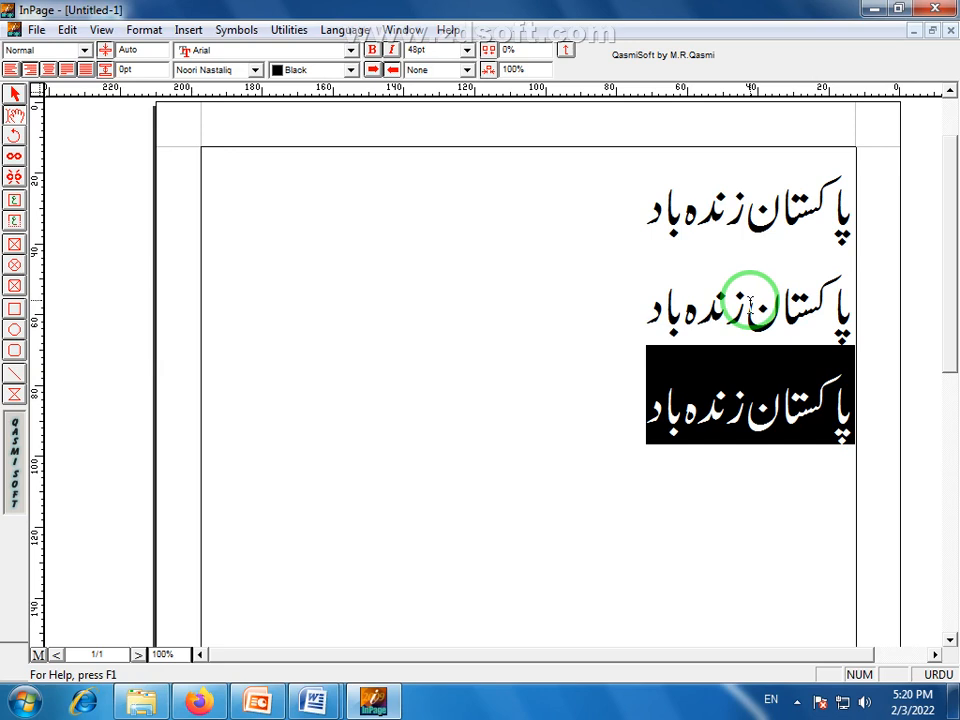
pyautogui.press('Delete')
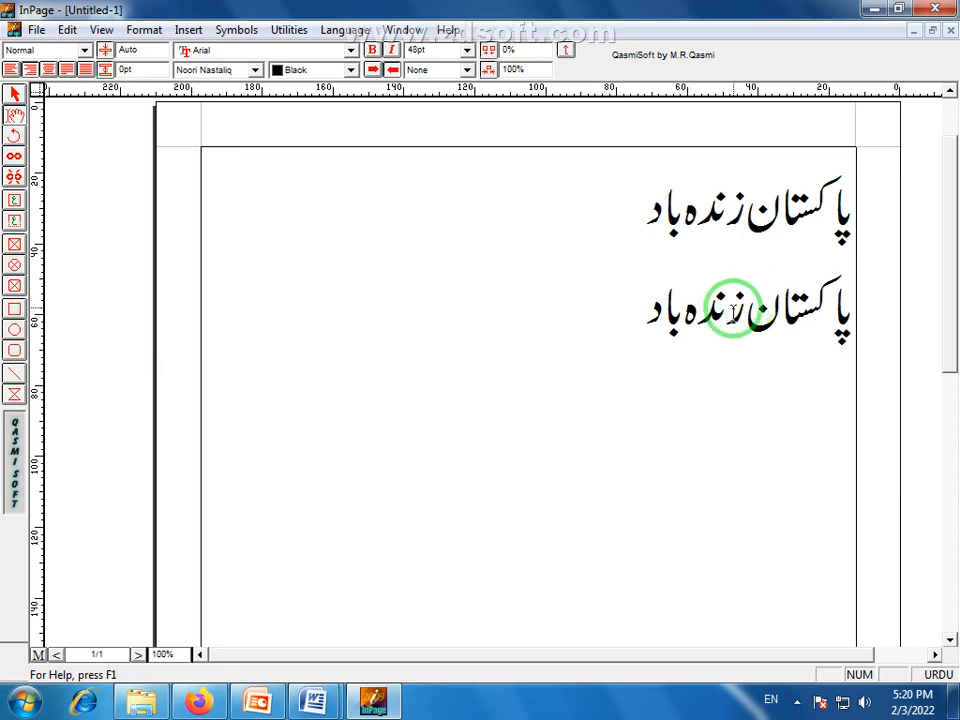
# Switch to Firefox and search the web for "wikipedia" in a new browser tab.
pyautogui.click(74, 35)
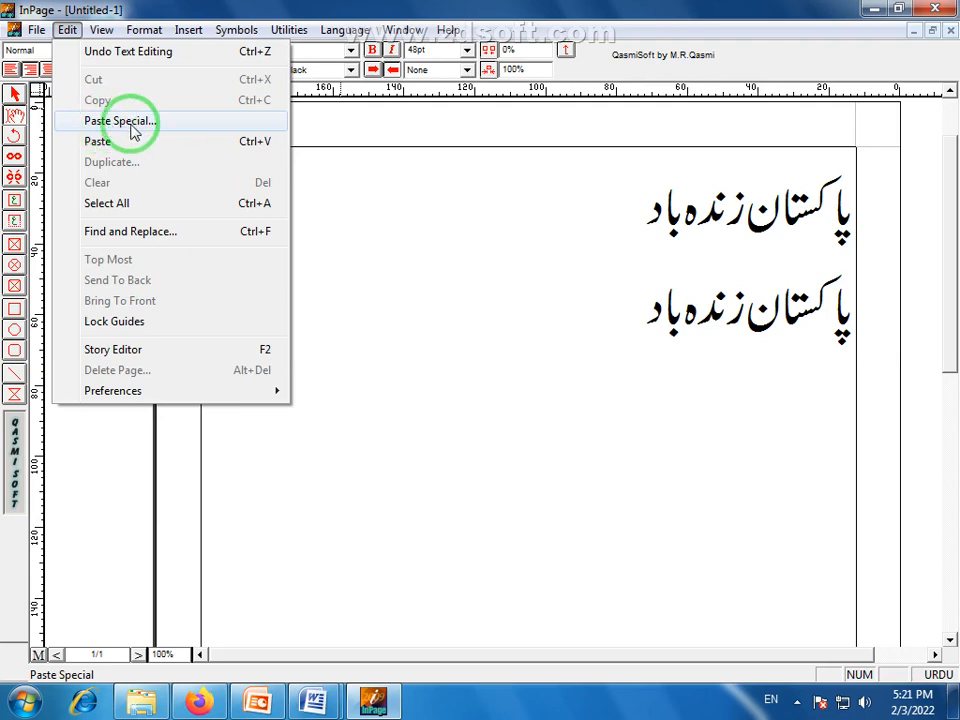
pyautogui.click(197, 700)
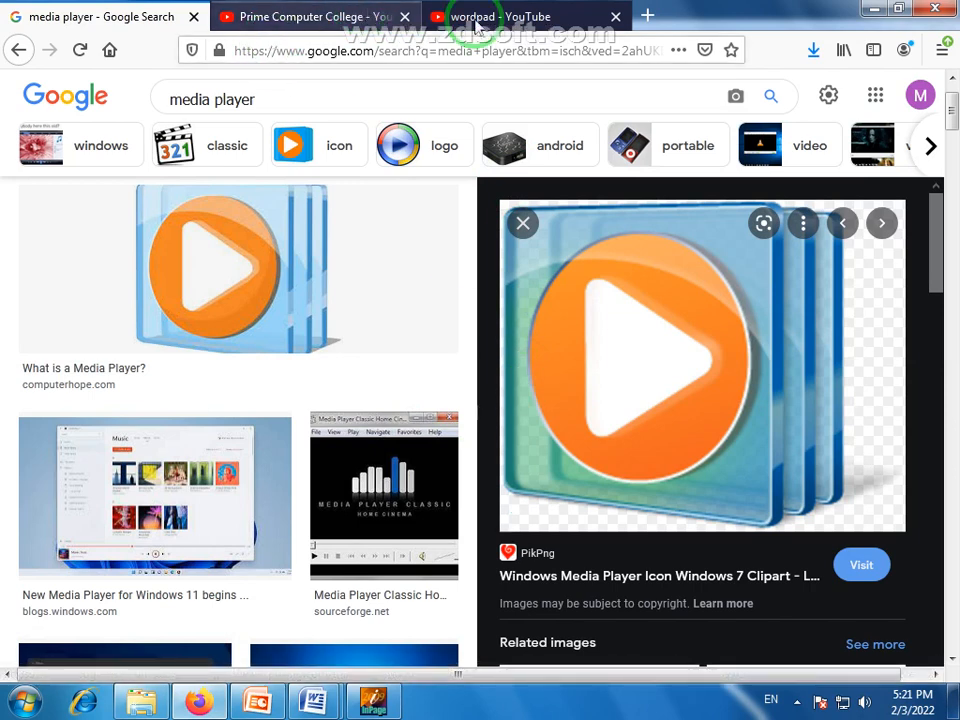
pyautogui.click(530, 18)
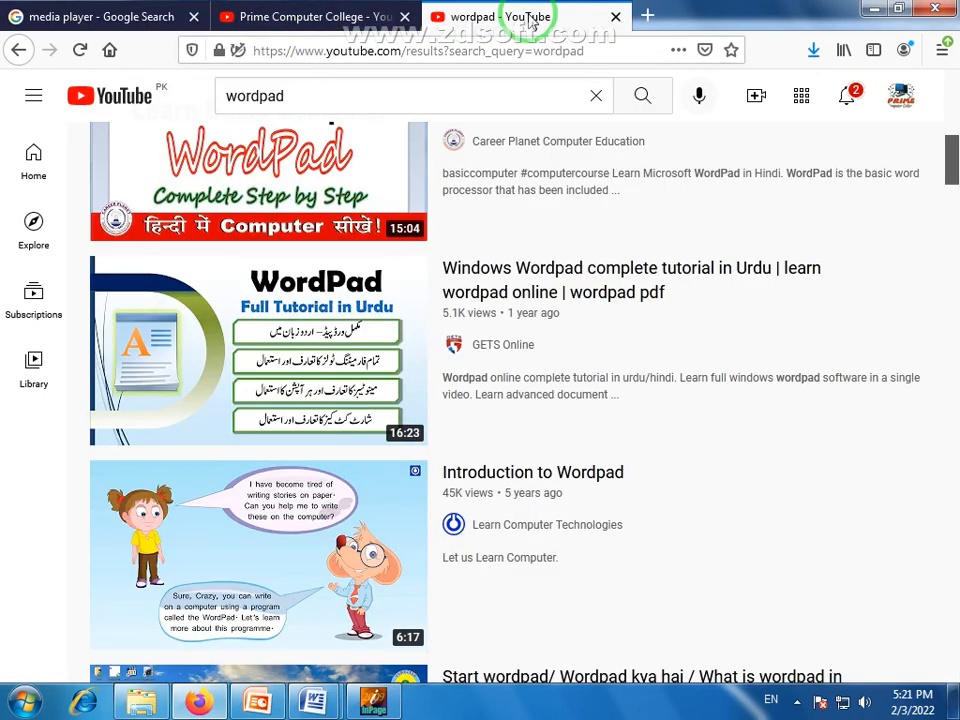
pyautogui.click(647, 18)
pyautogui.click(317, 122)
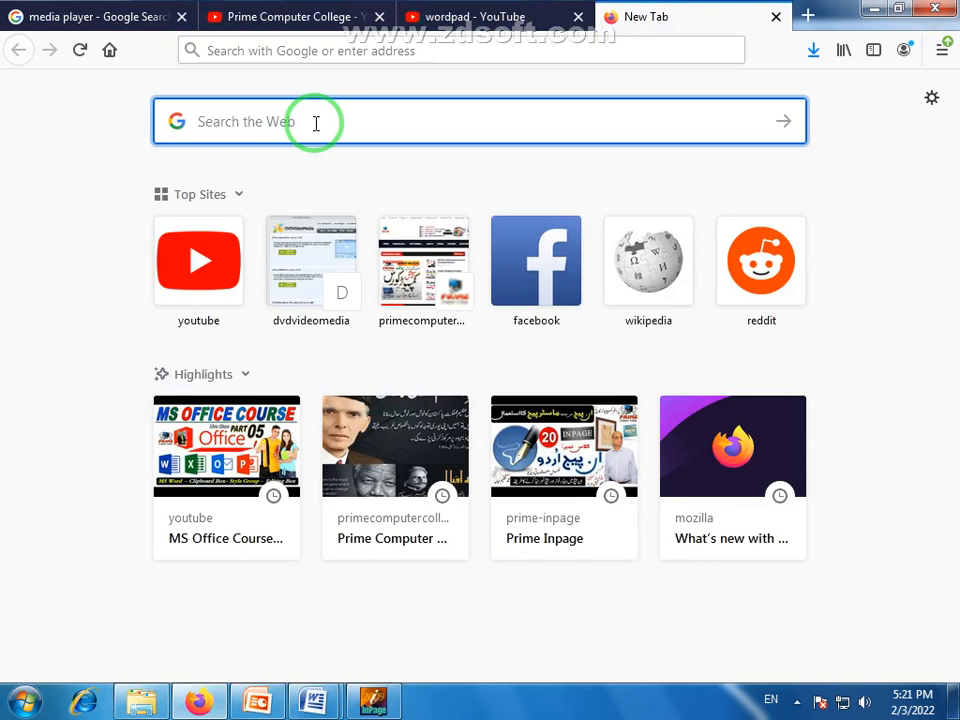
pyautogui.write('wiky')
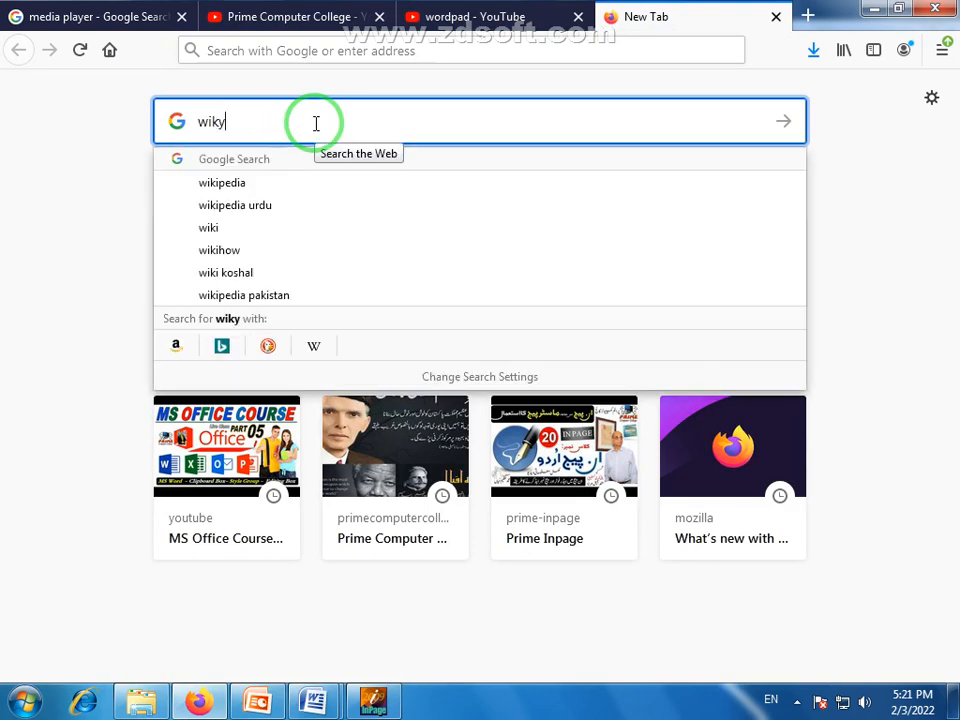
pyautogui.click(270, 207)
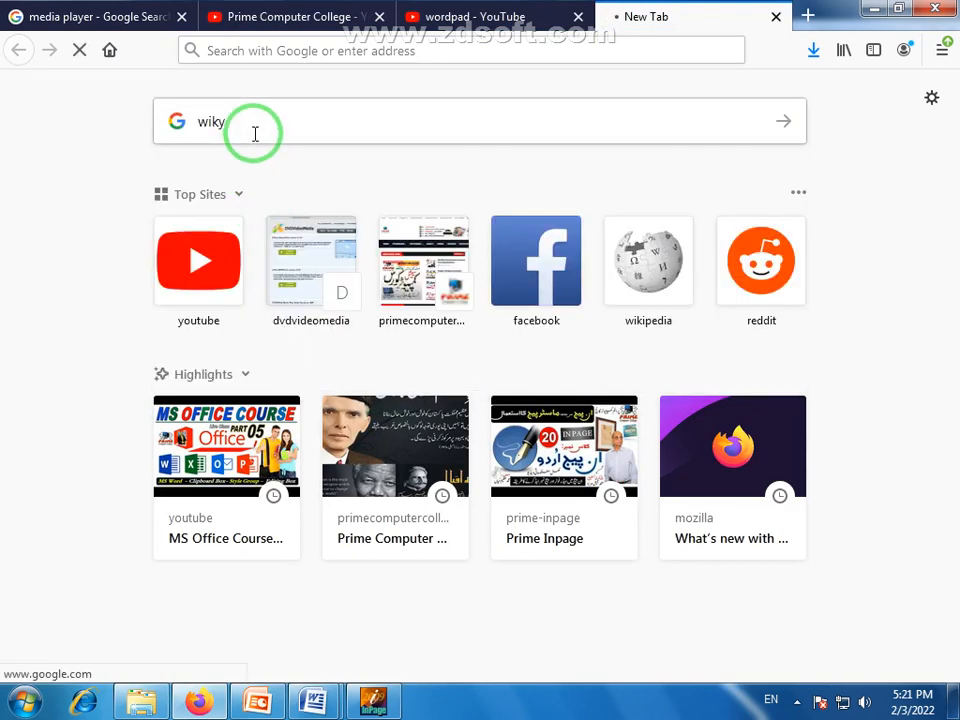
# Open the Wikipedia search result in a separate tab and go to the English edition's main page.
pyautogui.rightClick(95, 284)
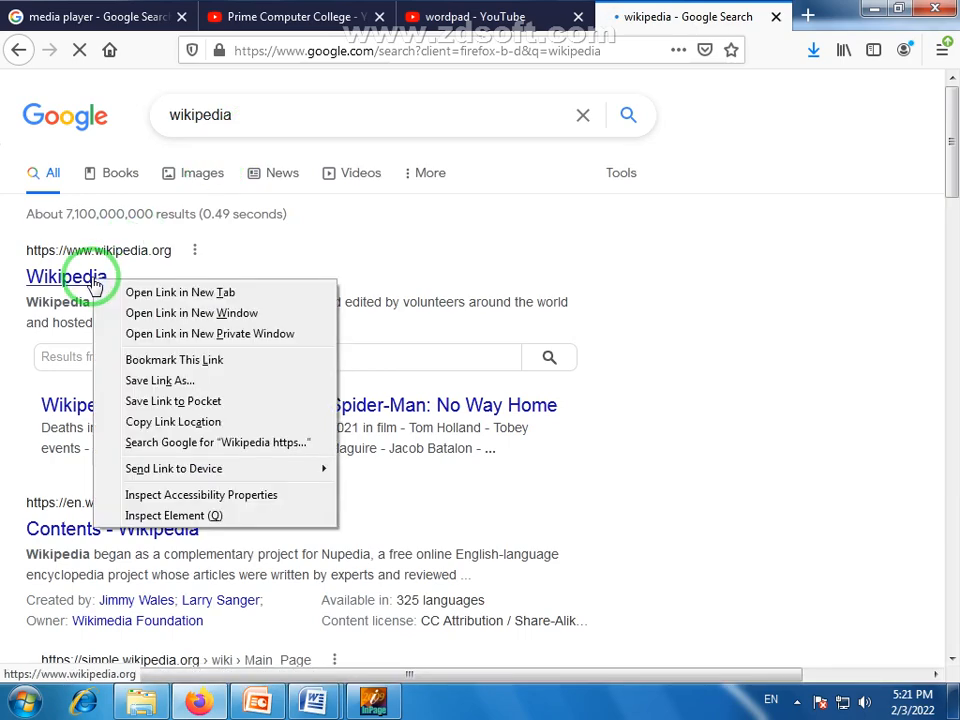
pyautogui.click(141, 291)
pyautogui.click(678, 30)
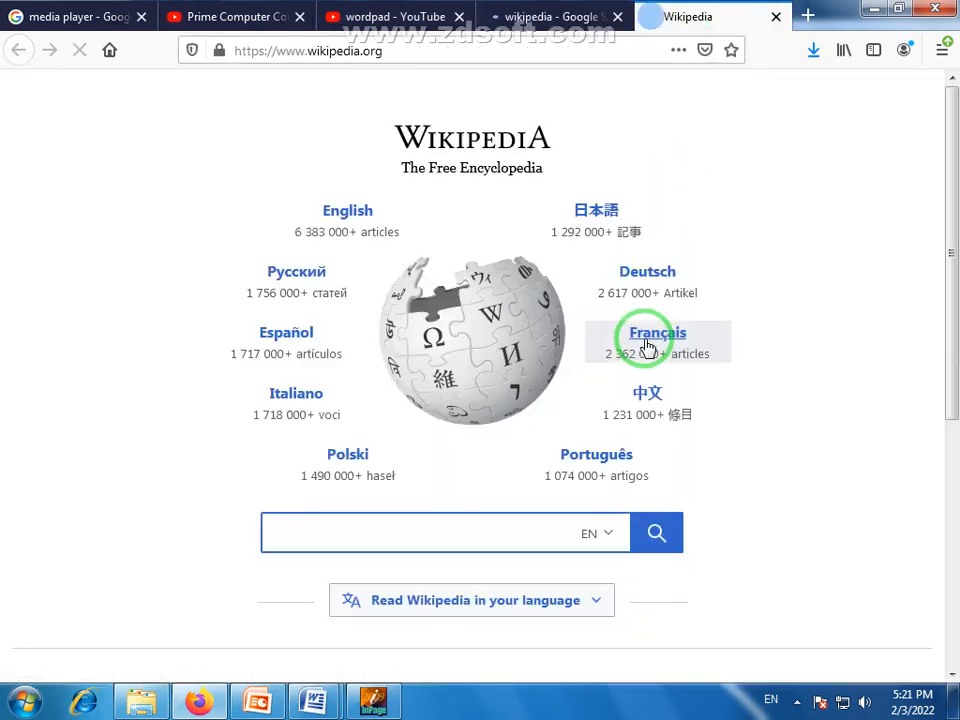
pyautogui.scroll(-2, 279, 332)
pyautogui.click(333, 128)
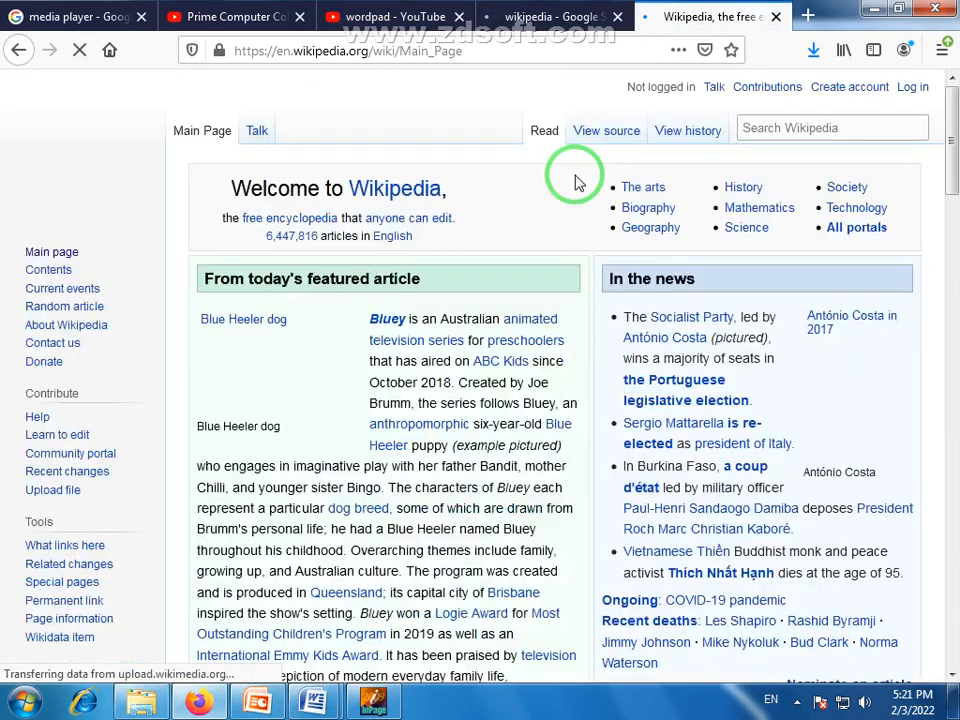
# Copy the featured article text from "who engages in imaginative play" through "modern everyday family life,".
pyautogui.scroll(-1, 445, 323)
pyautogui.scroll(-2, 445, 323)
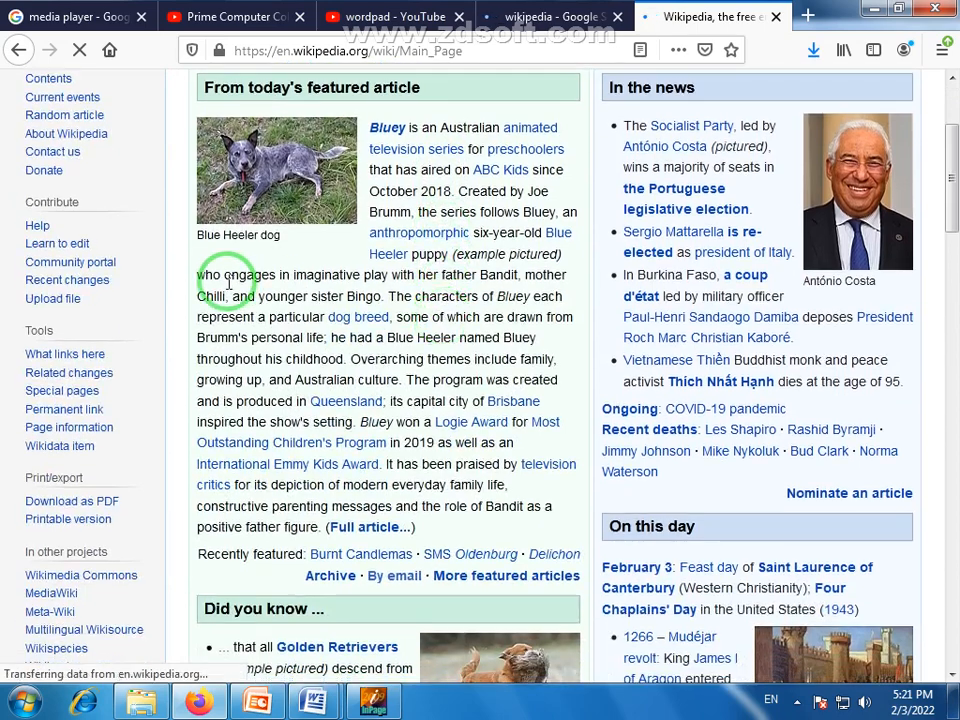
pyautogui.moveTo(199, 272); pyautogui.dragTo(281, 297)
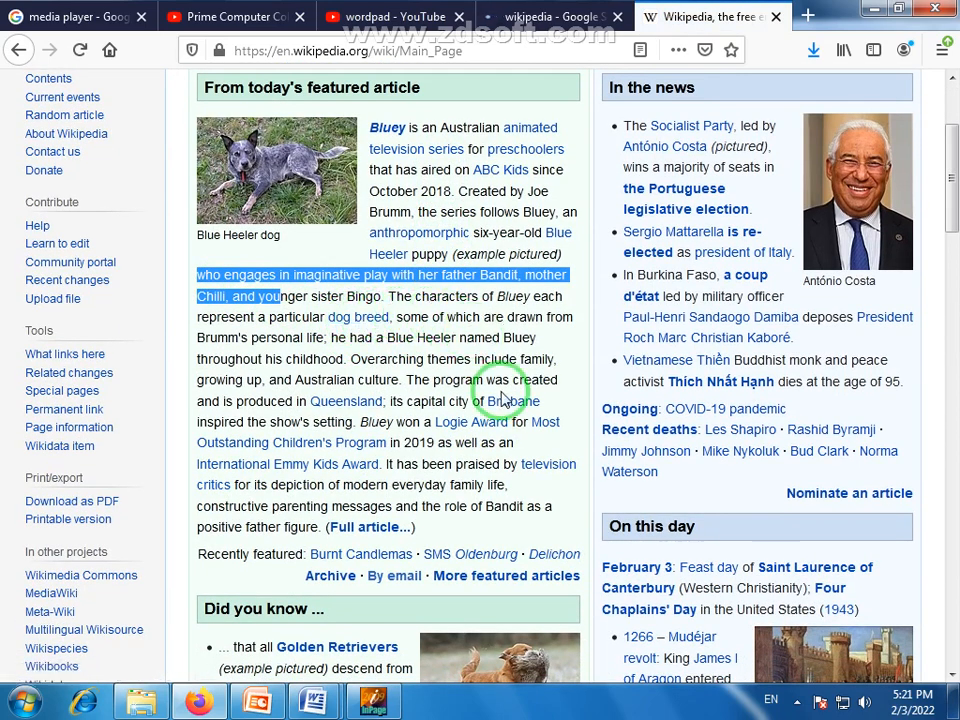
pyautogui.click(431, 339)
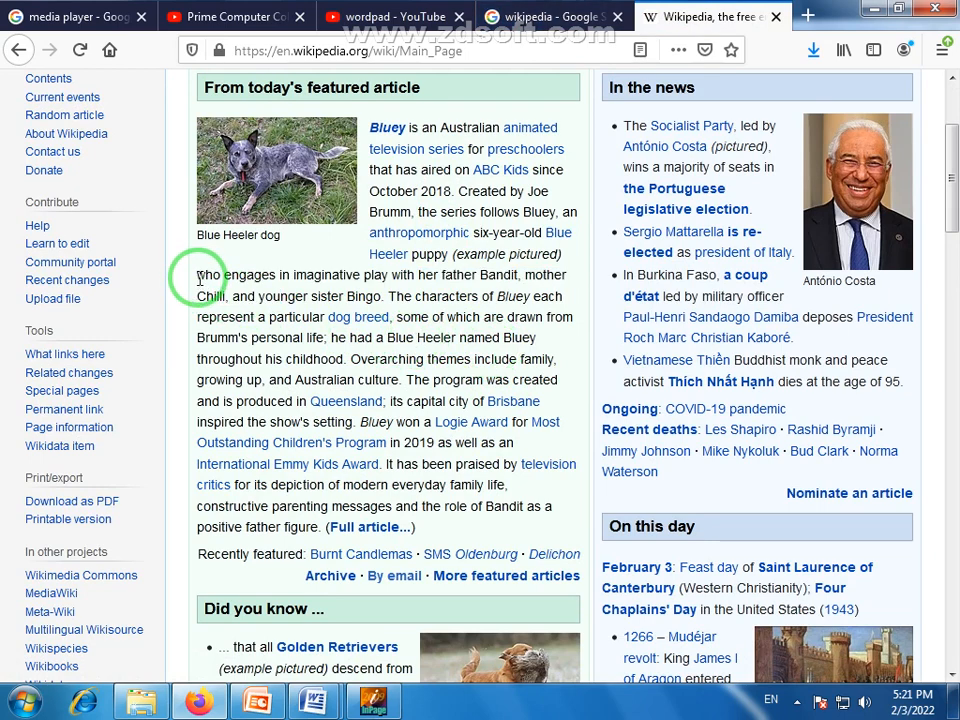
pyautogui.moveTo(199, 272); pyautogui.dragTo(506, 498)
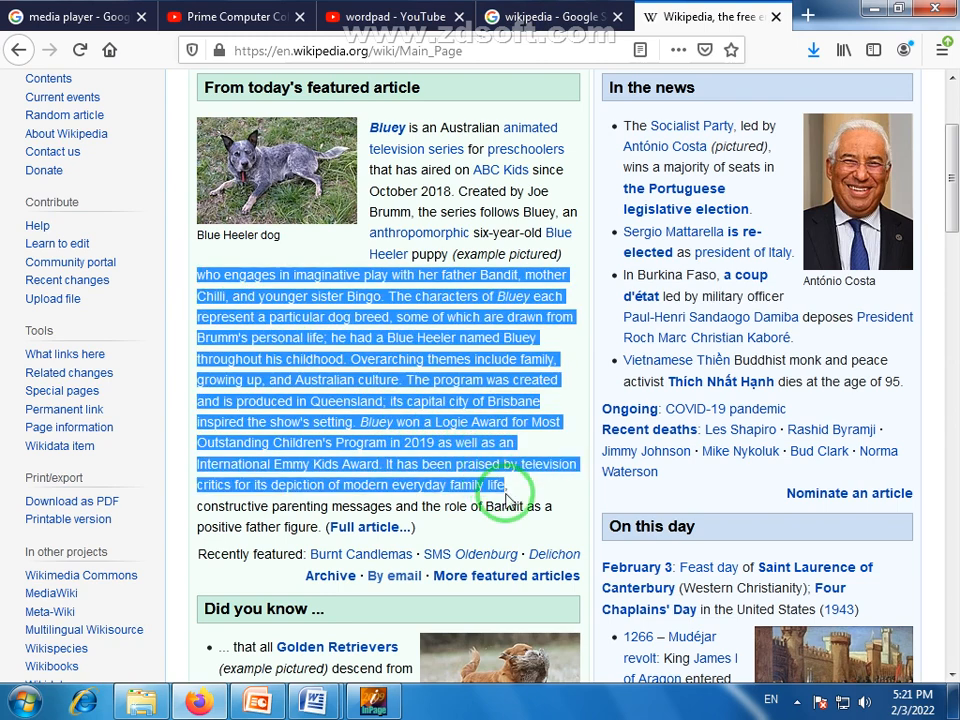
pyautogui.rightClick(520, 406)
pyautogui.click(544, 423)
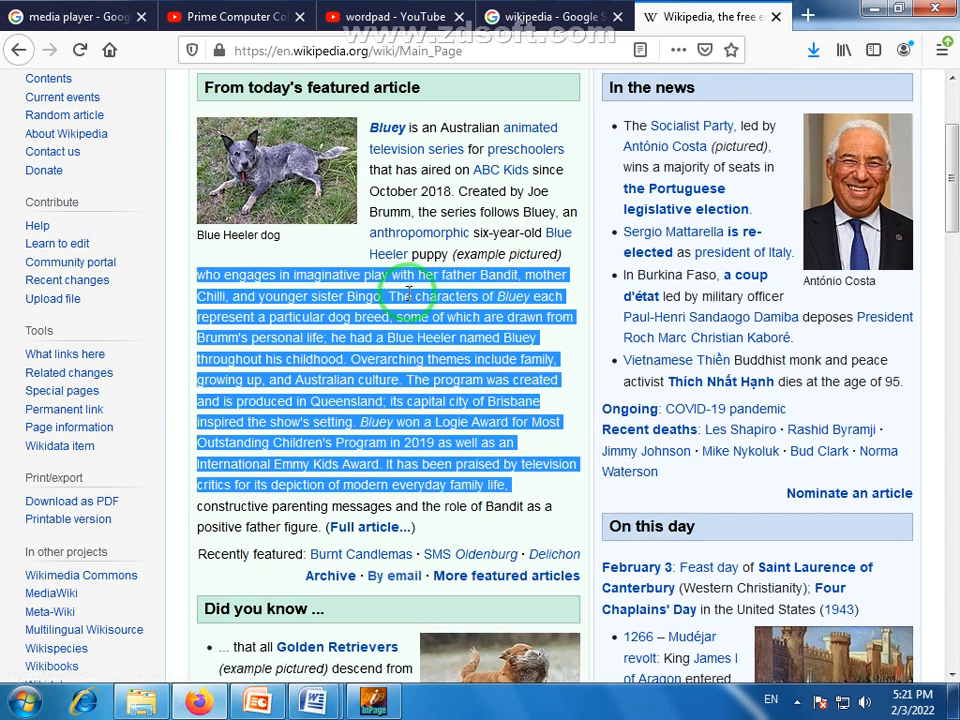
# Switch to InPage and try a plain paste of the copied Wikipedia text below the second Urdu line.
pyautogui.click(334, 706)
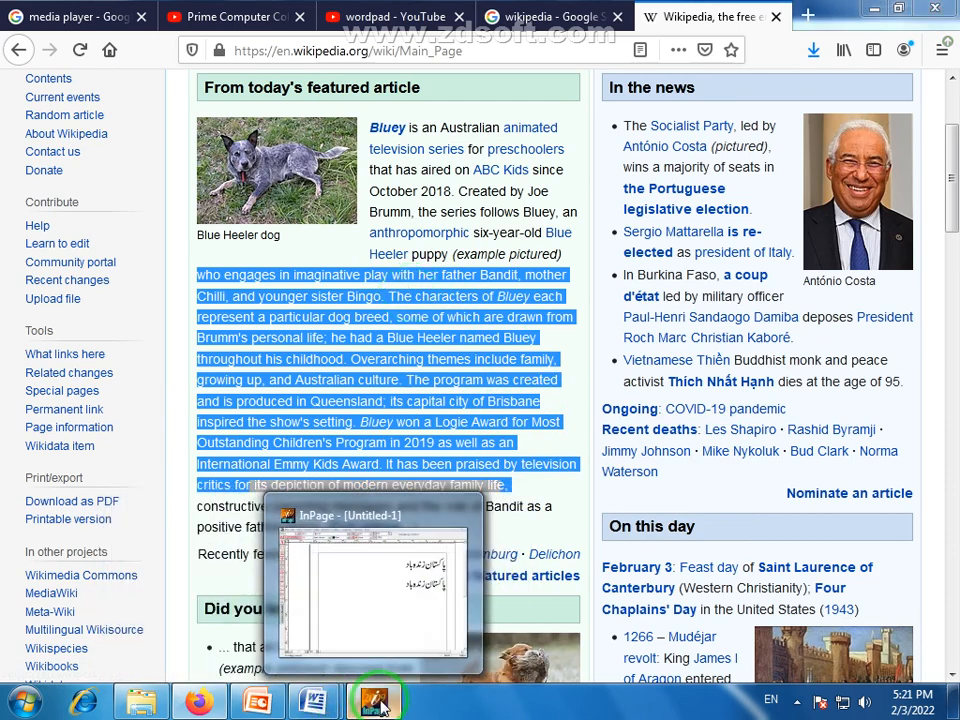
pyautogui.click(378, 706)
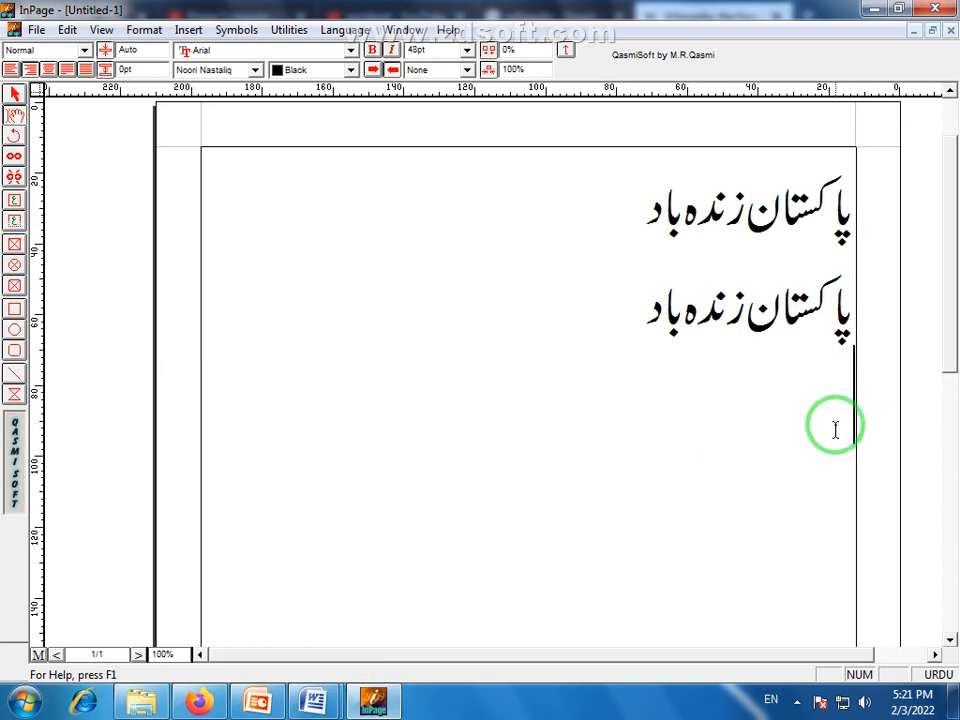
pyautogui.rightClick(791, 408)
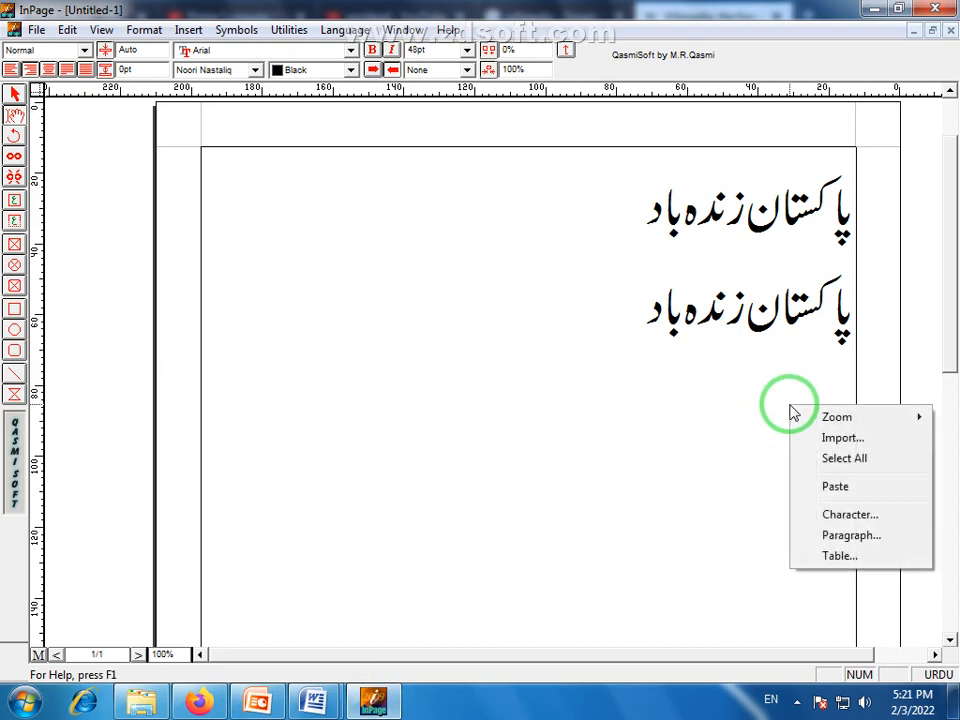
pyautogui.click(835, 487)
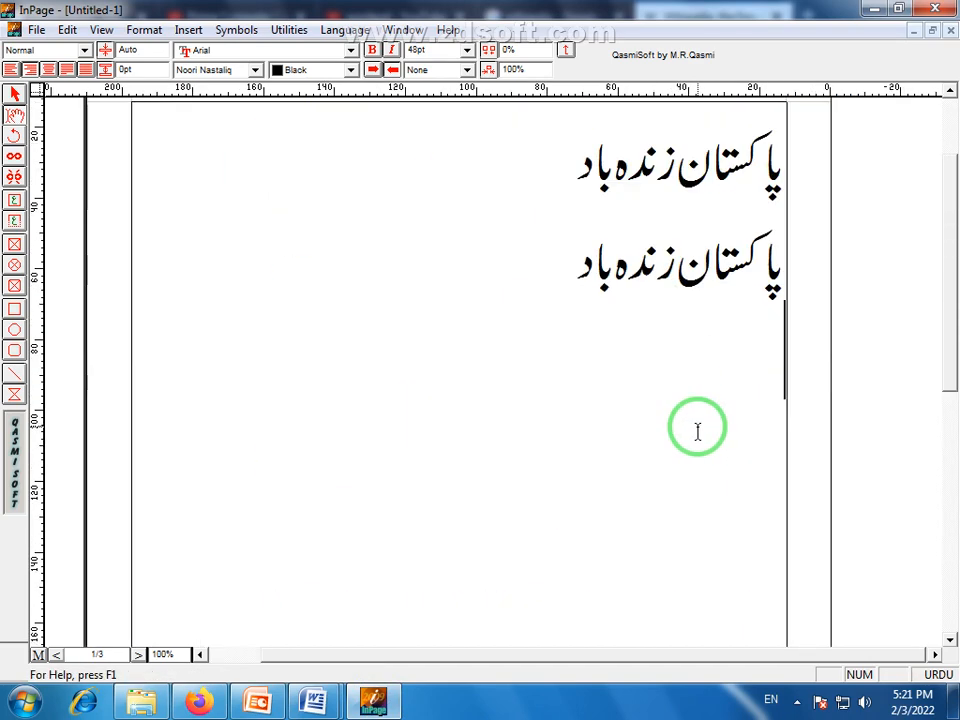
# Check the formats Paste Special offers for the copied web text in InPage, and cancel without pasting.
pyautogui.click(36, 29)
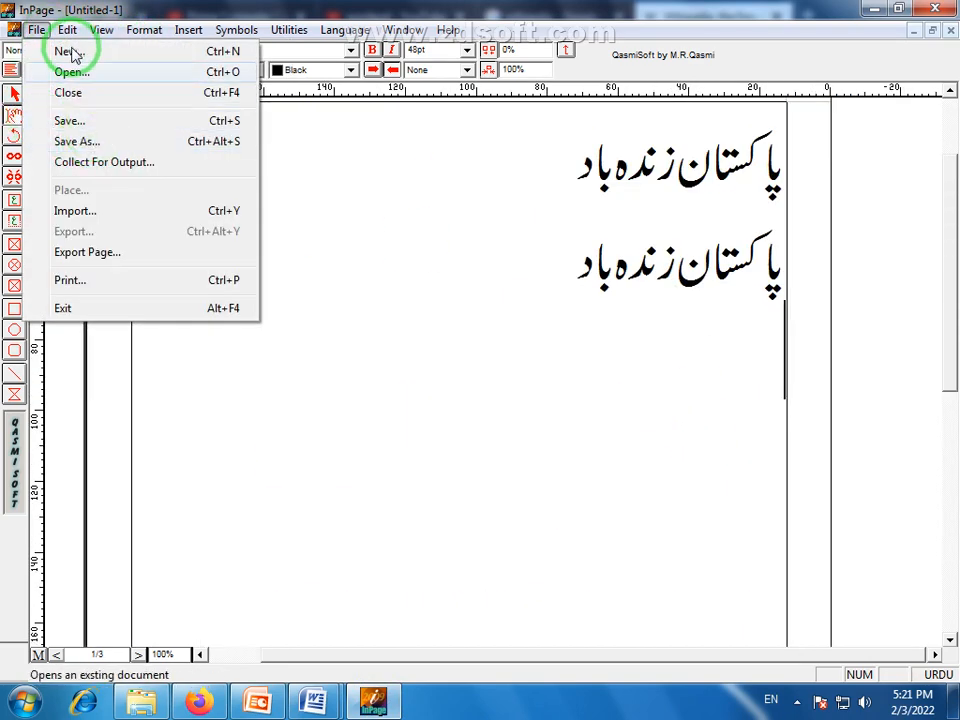
pyautogui.moveTo(70, 31)
pyautogui.click(137, 124)
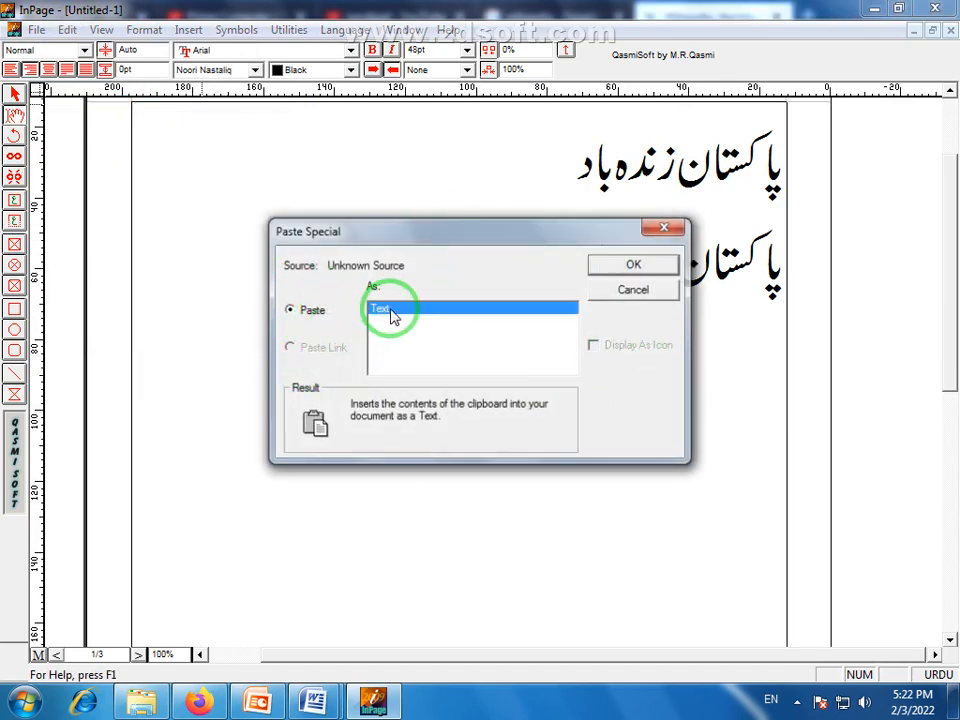
pyautogui.click(665, 295)
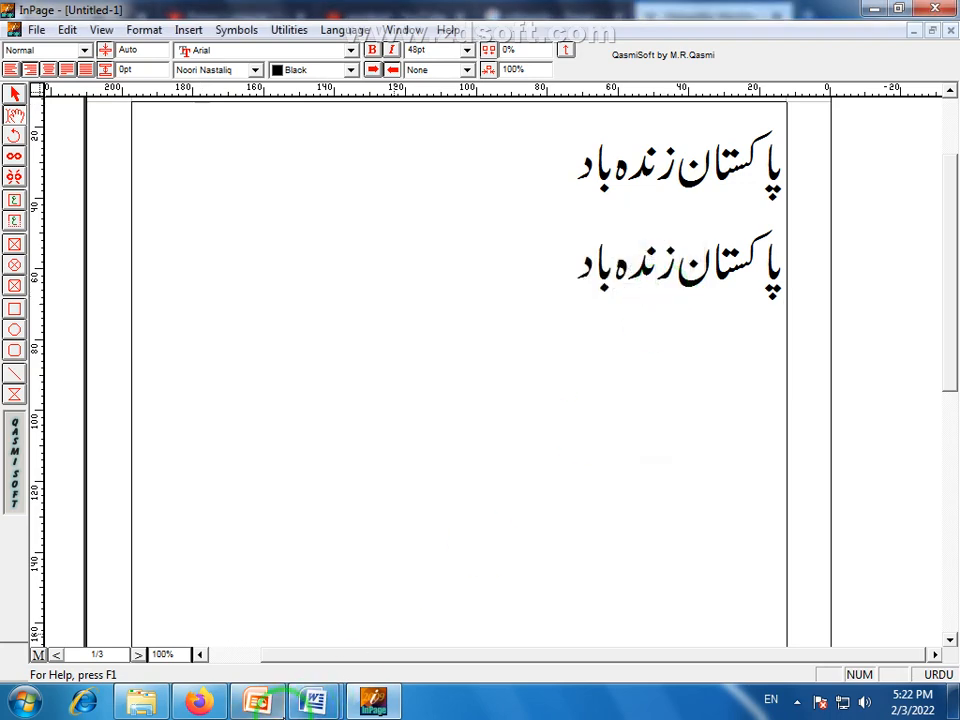
# Switch to Microsoft Word and create a new blank document.
pyautogui.moveTo(323, 673)
pyautogui.click(268, 600)
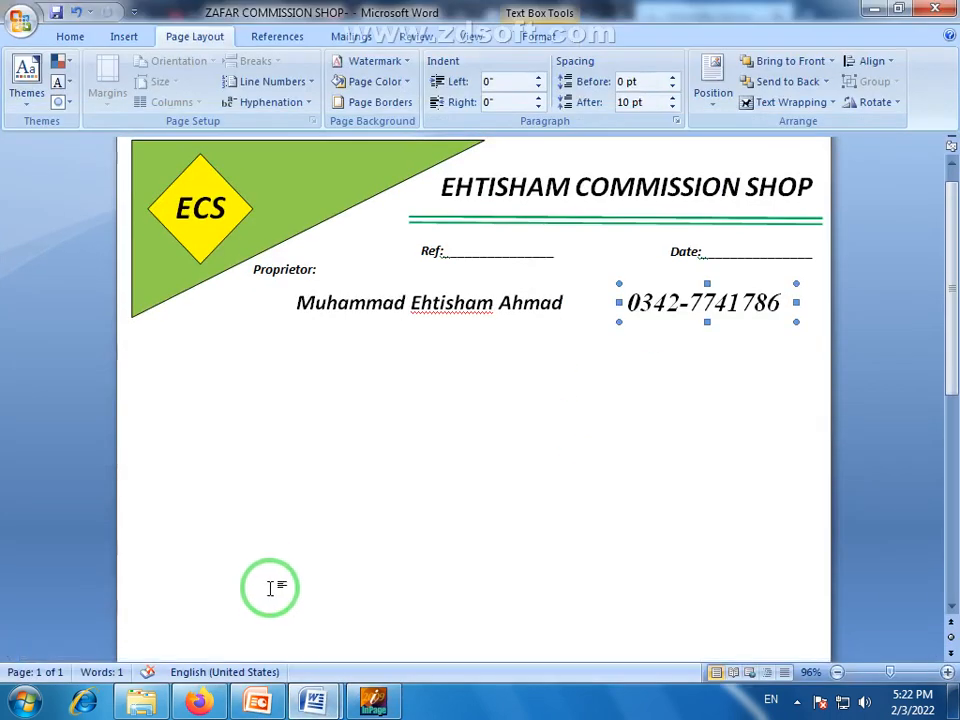
pyautogui.click(20, 20)
pyautogui.click(28, 60)
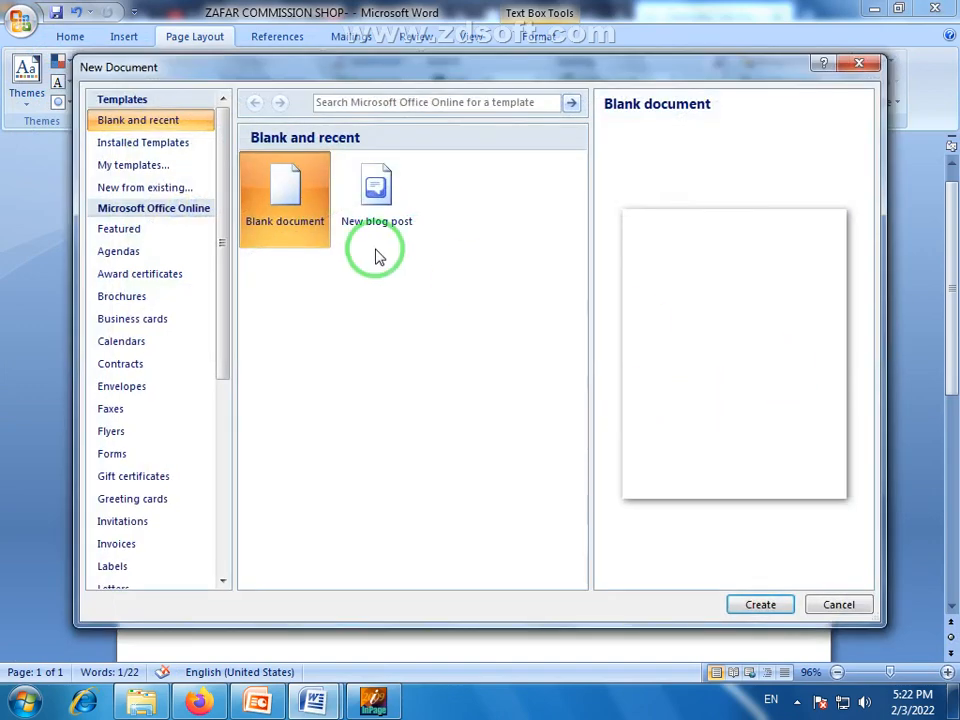
pyautogui.click(761, 604)
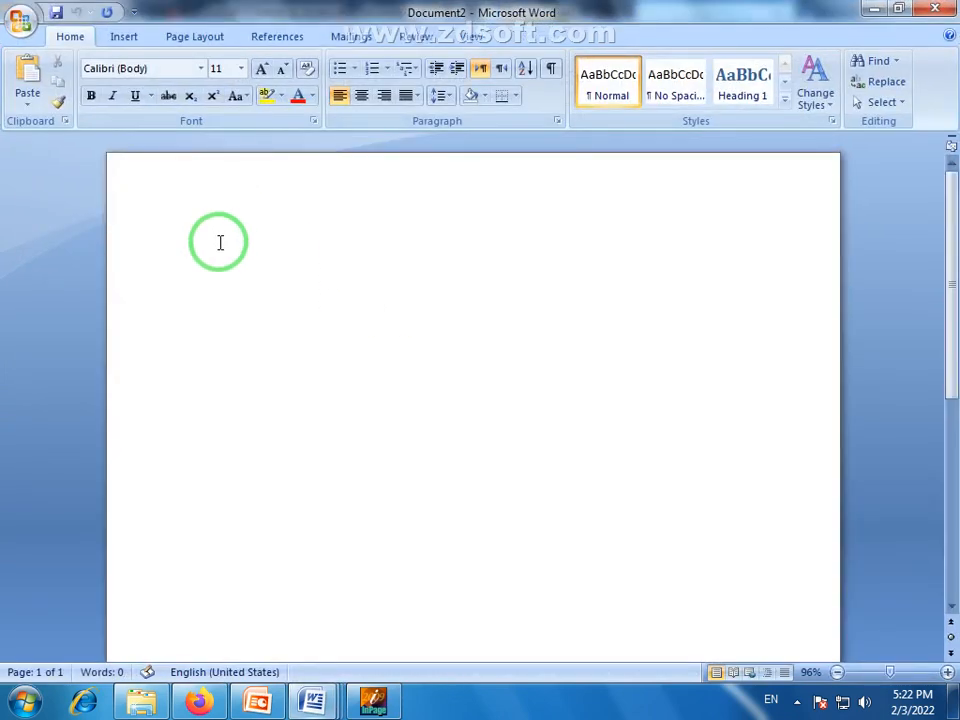
# Paste the copied Wikipedia text with its web formatting into the blank document and undo the paste.
pyautogui.rightClick(217, 252)
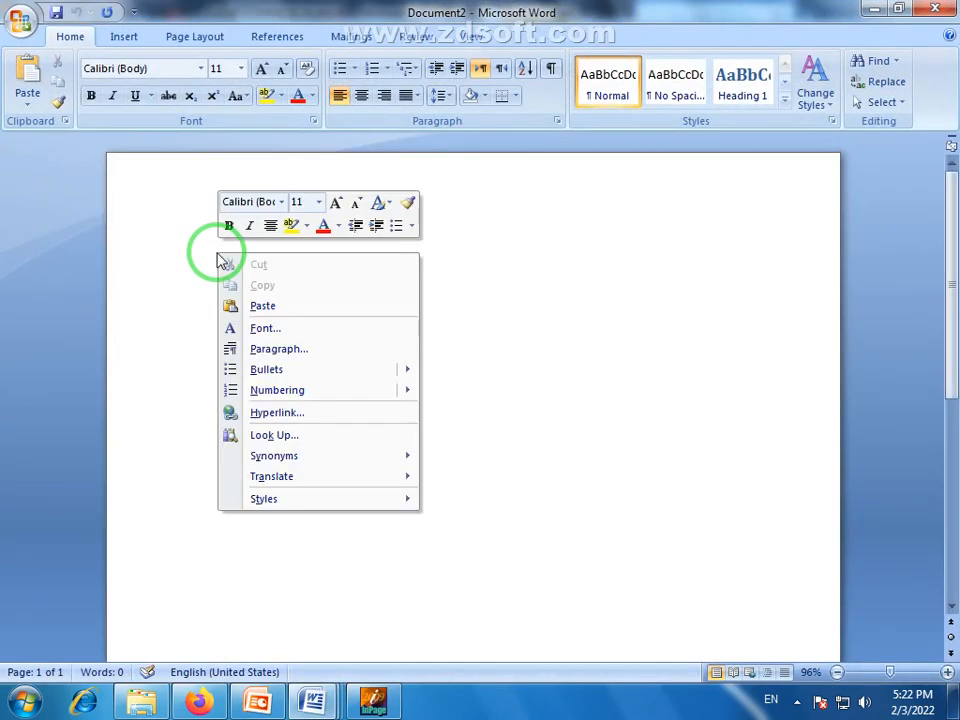
pyautogui.click(259, 303)
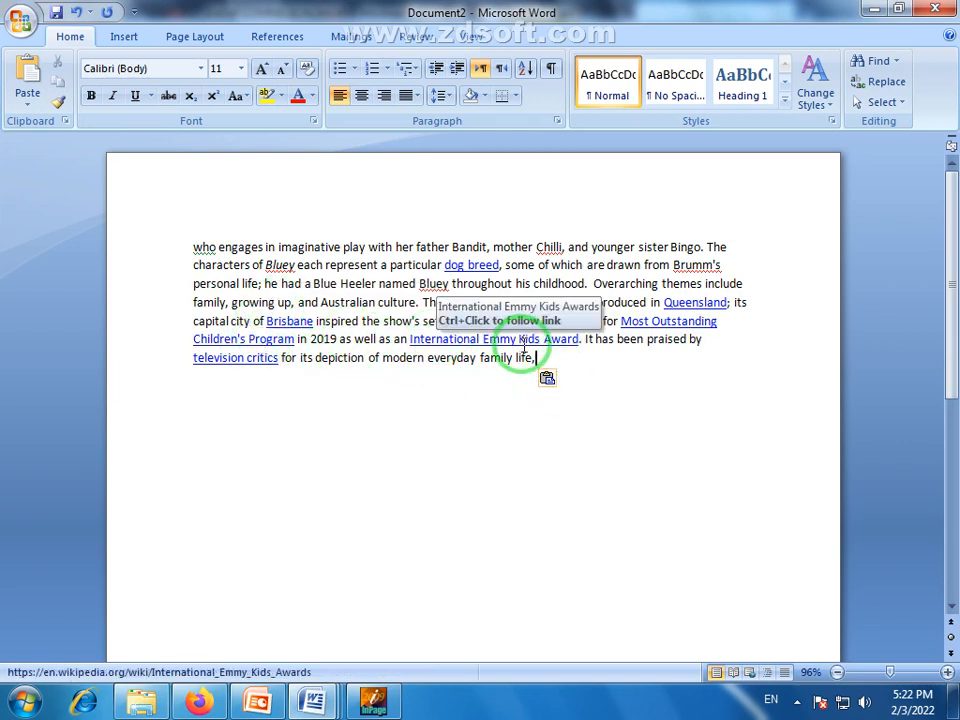
pyautogui.hotkey('ctrl', 'z')
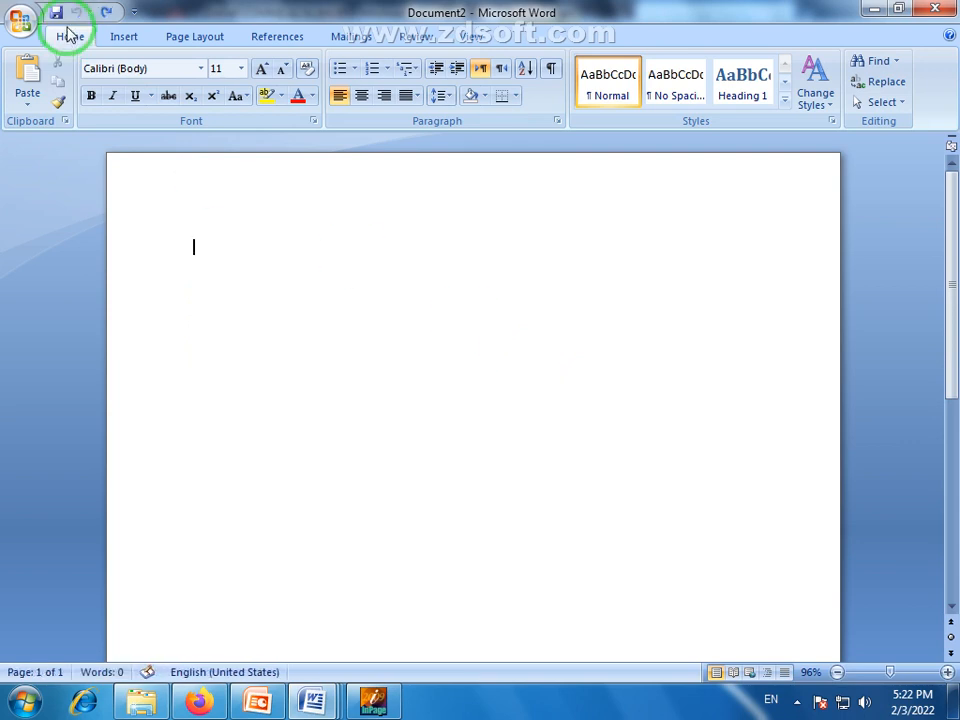
# Insert the copied Wikipedia text with Paste Special as Unformatted Text, and select the whole pasted paragraph for inspection.
pyautogui.click(30, 106)
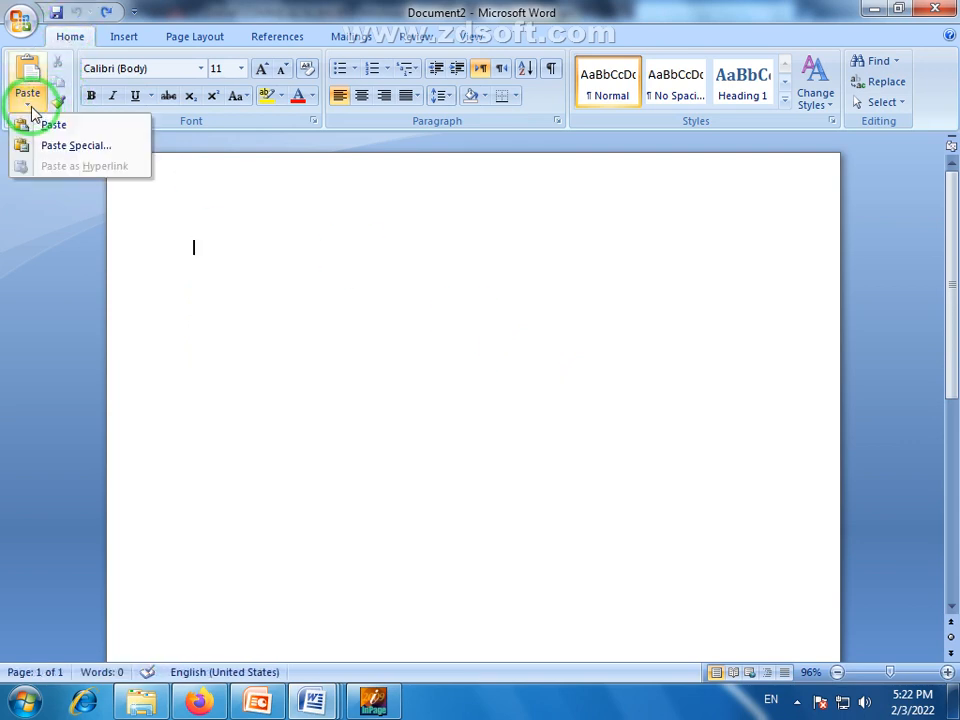
pyautogui.click(86, 150)
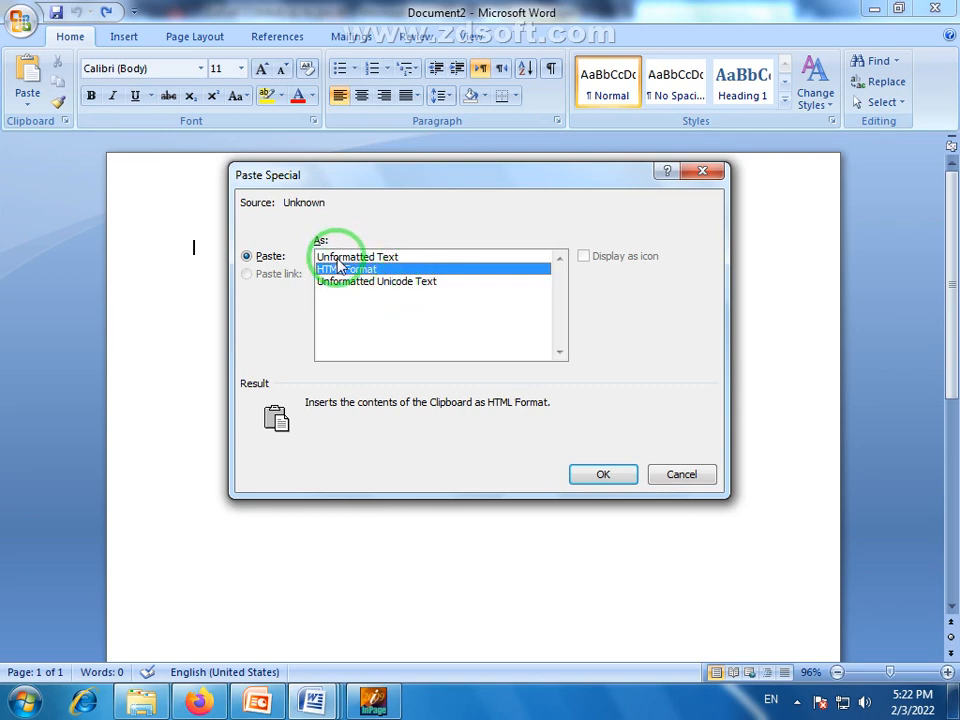
pyautogui.click(350, 258)
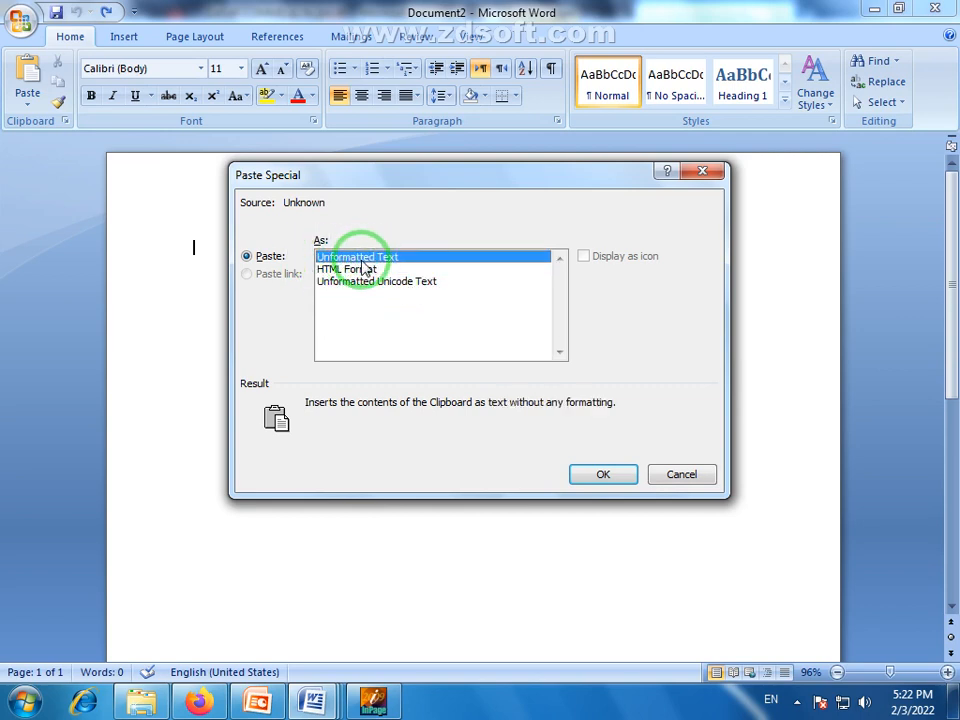
pyautogui.click(615, 478)
pyautogui.moveTo(543, 362); pyautogui.dragTo(196, 250)
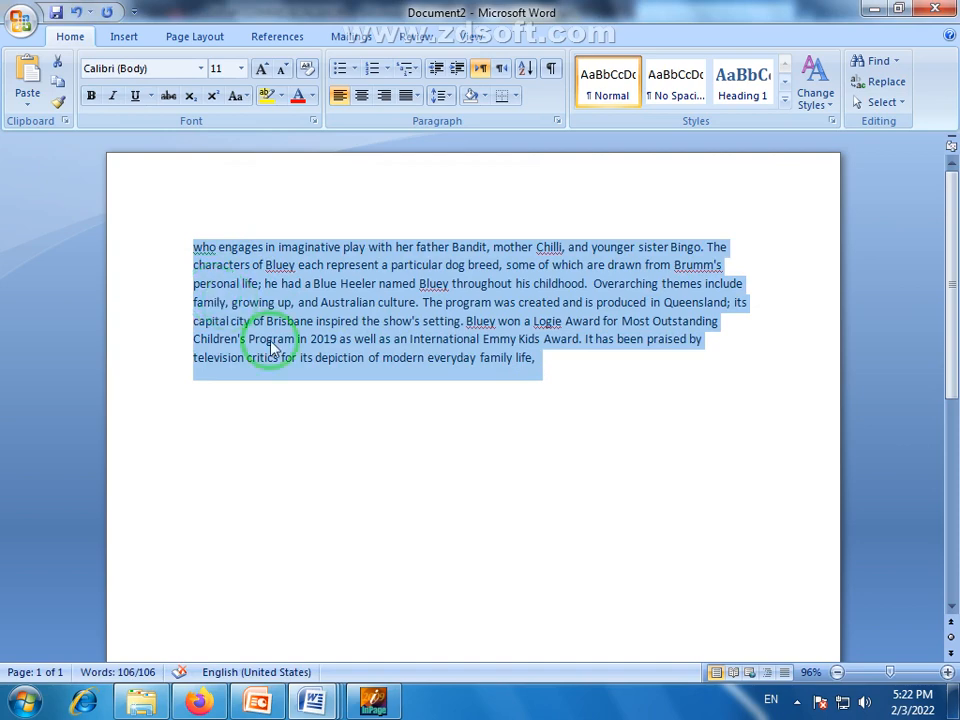
pyautogui.click(423, 597)
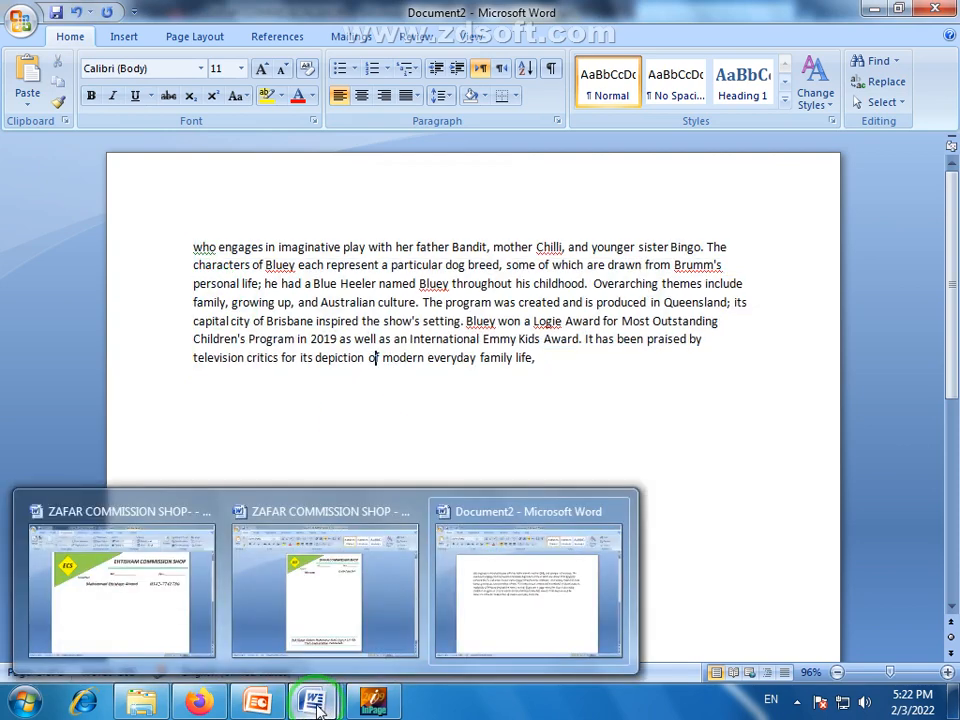
# Switch back to InPage and draw an ellipse about 49 mm wide and 52 mm high below the two Urdu lines.
pyautogui.click(373, 700)
pyautogui.click(66, 29)
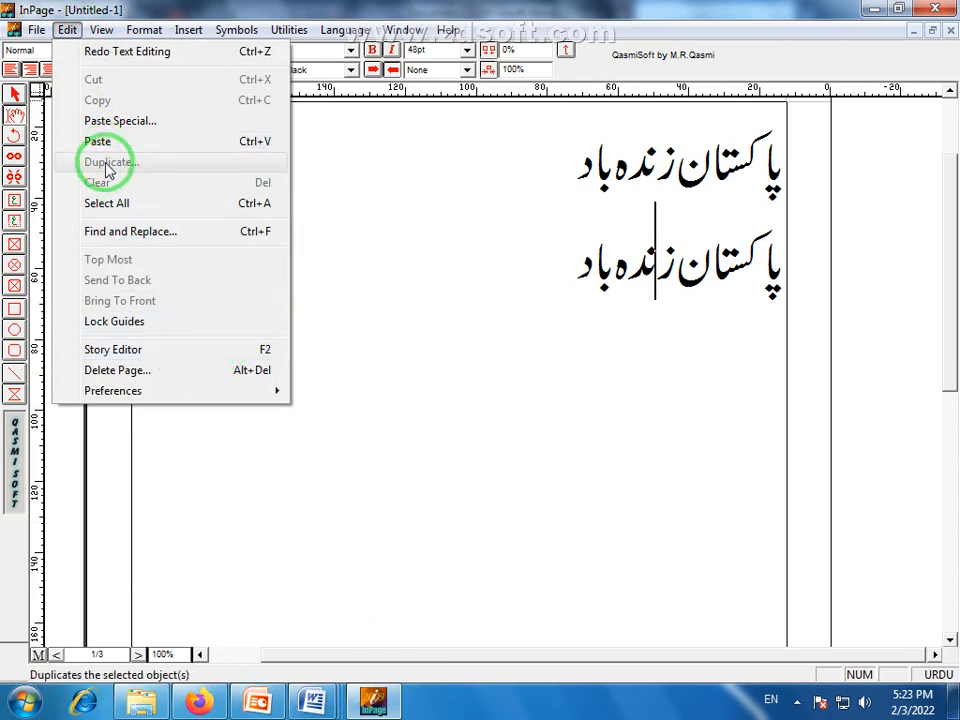
pyautogui.click(14, 330)
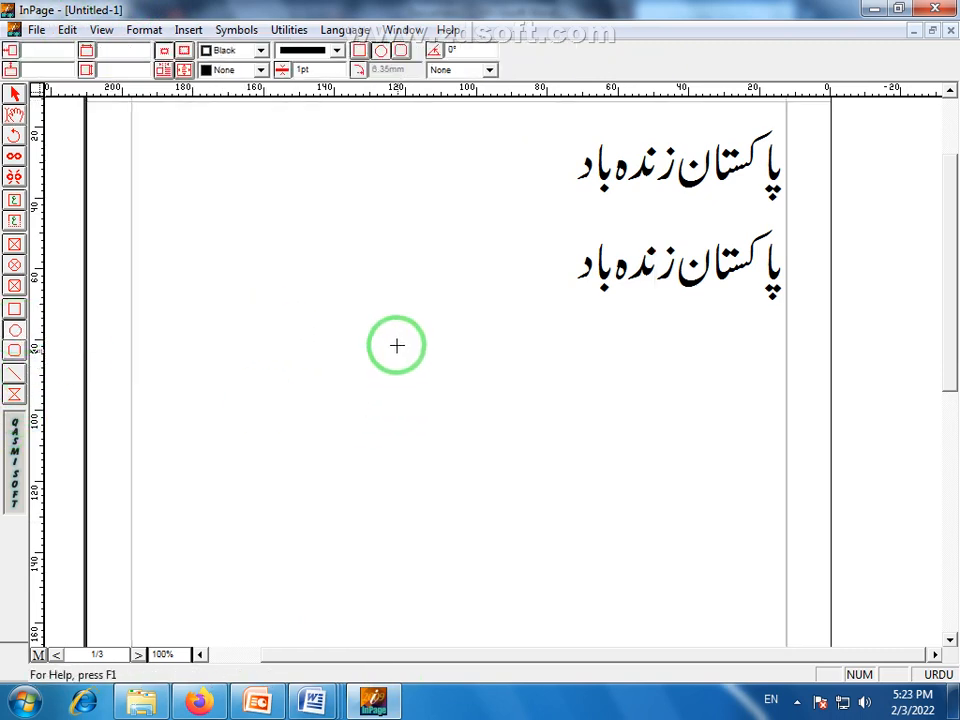
pyautogui.moveTo(392, 332)
pyautogui.mouseDown()
pyautogui.moveTo(531, 458)
pyautogui.moveTo(564, 518)
pyautogui.mouseUp()
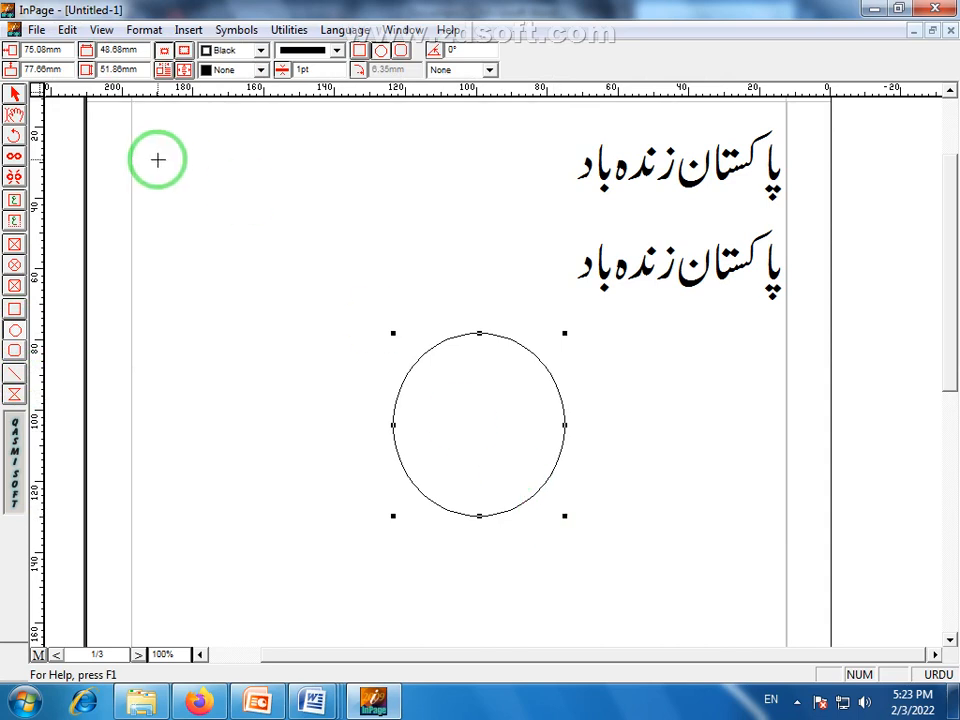
# Duplicate the ellipse into 2 rows and 1 column with 0 mm row and column spacing.
pyautogui.click(67, 29)
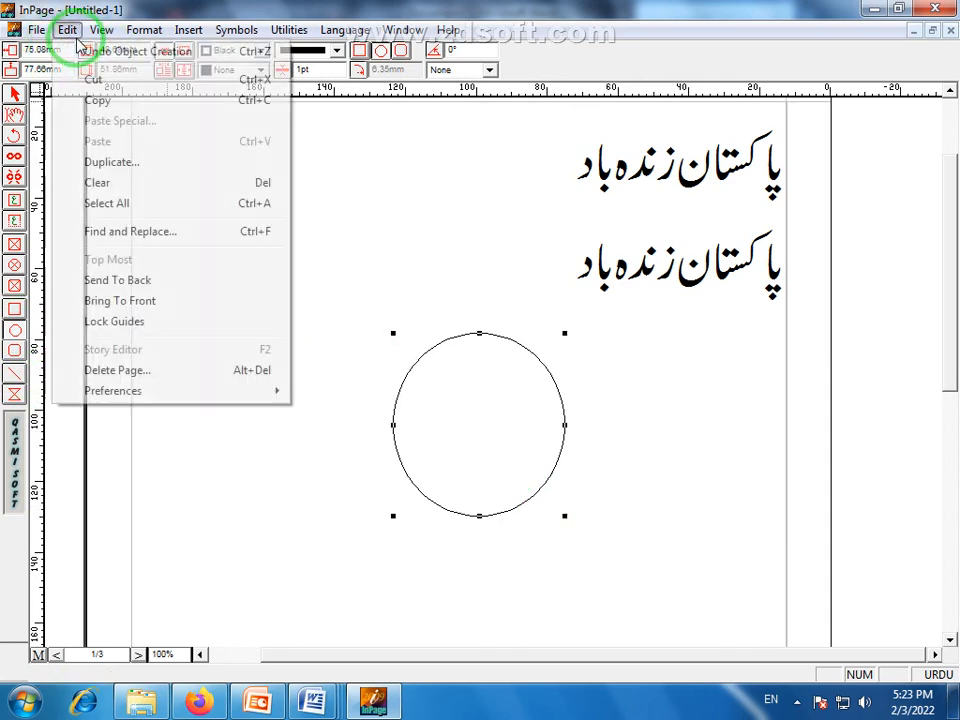
pyautogui.click(122, 170)
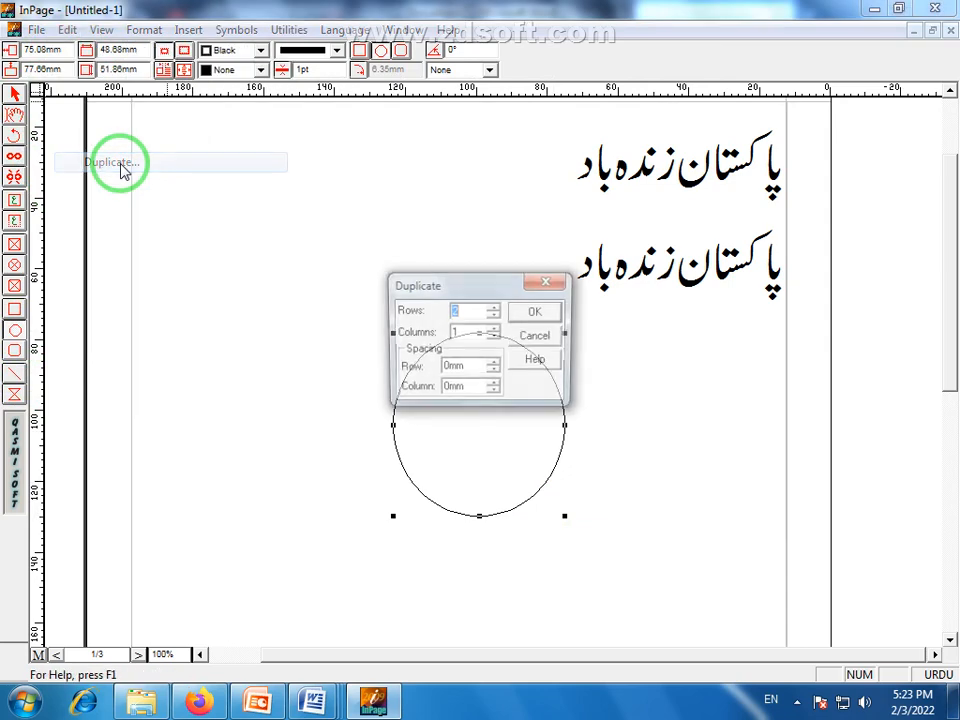
pyautogui.click(537, 313)
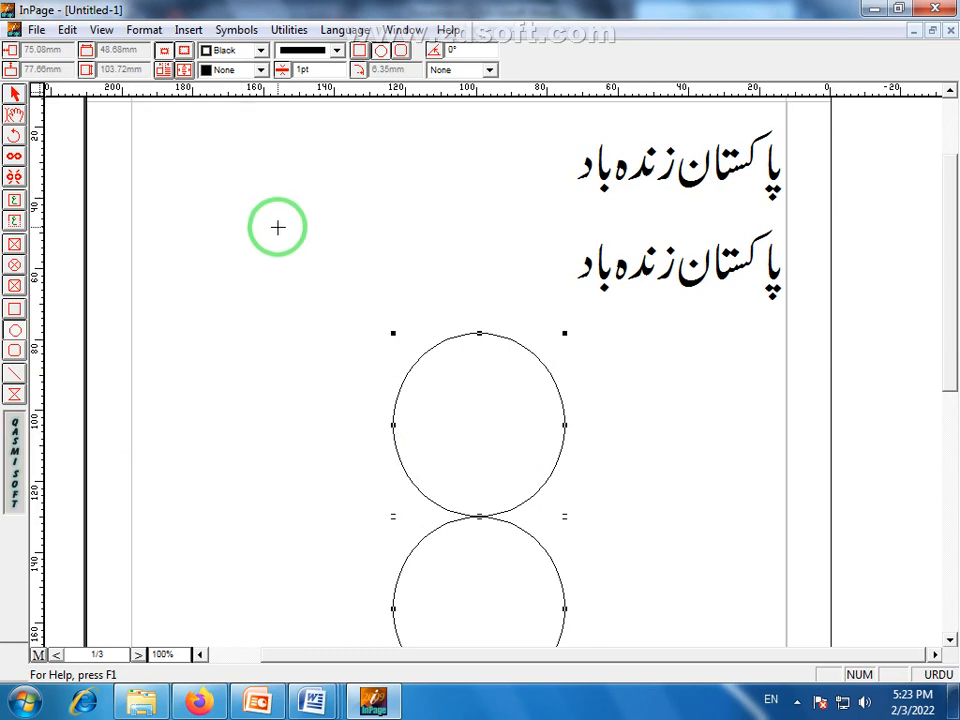
pyautogui.click(67, 29)
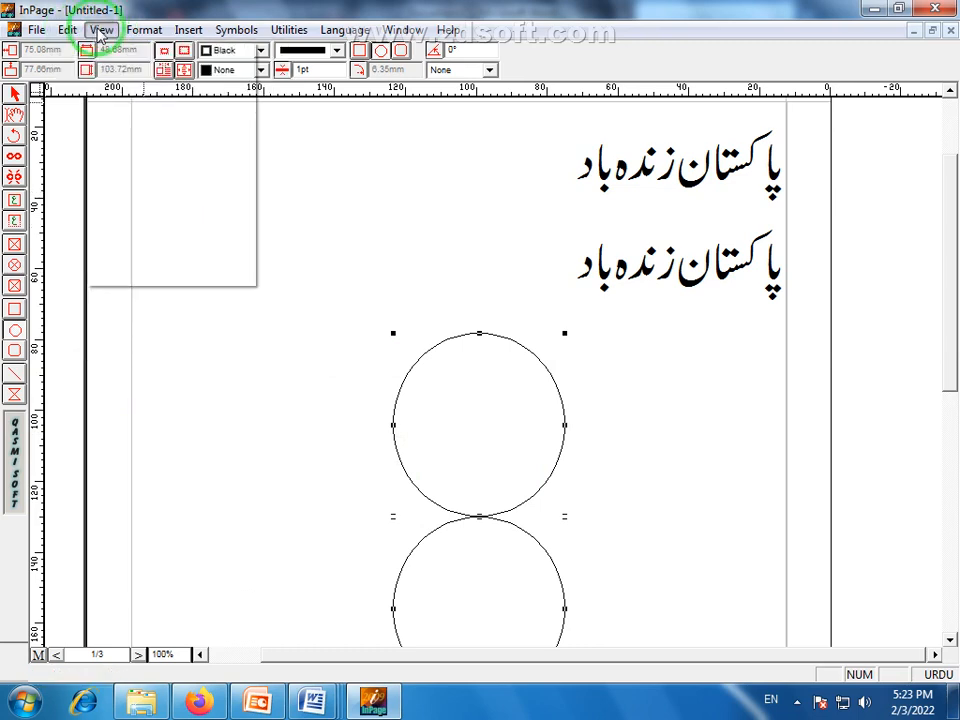
pyautogui.click(465, 440)
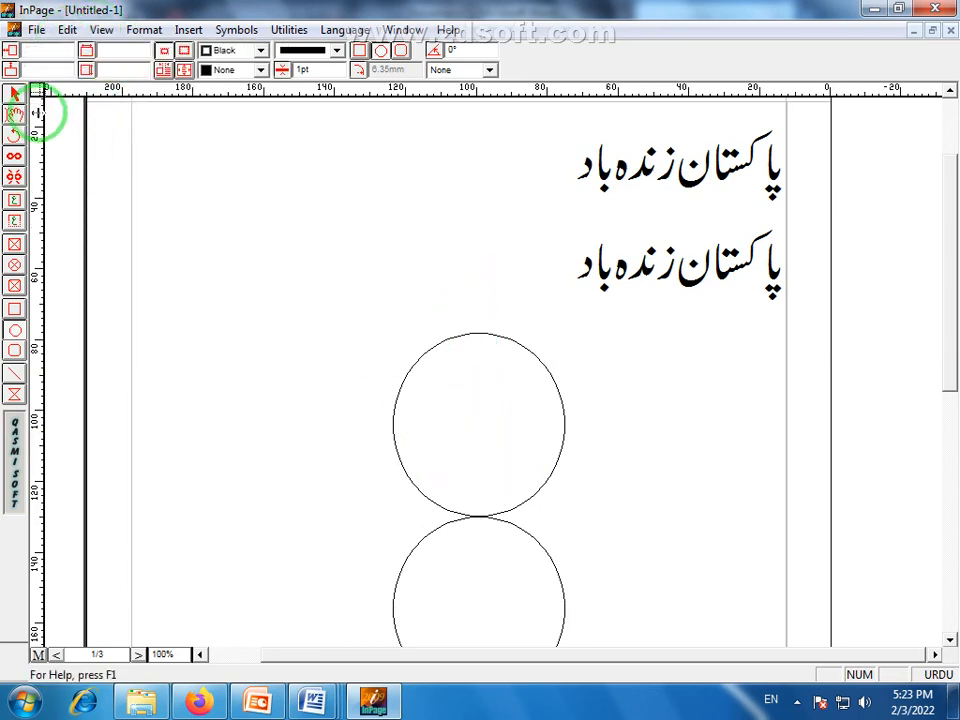
# Undo the ellipse duplication and delete the original ellipse below the Urdu lines.
pyautogui.click(440, 527)
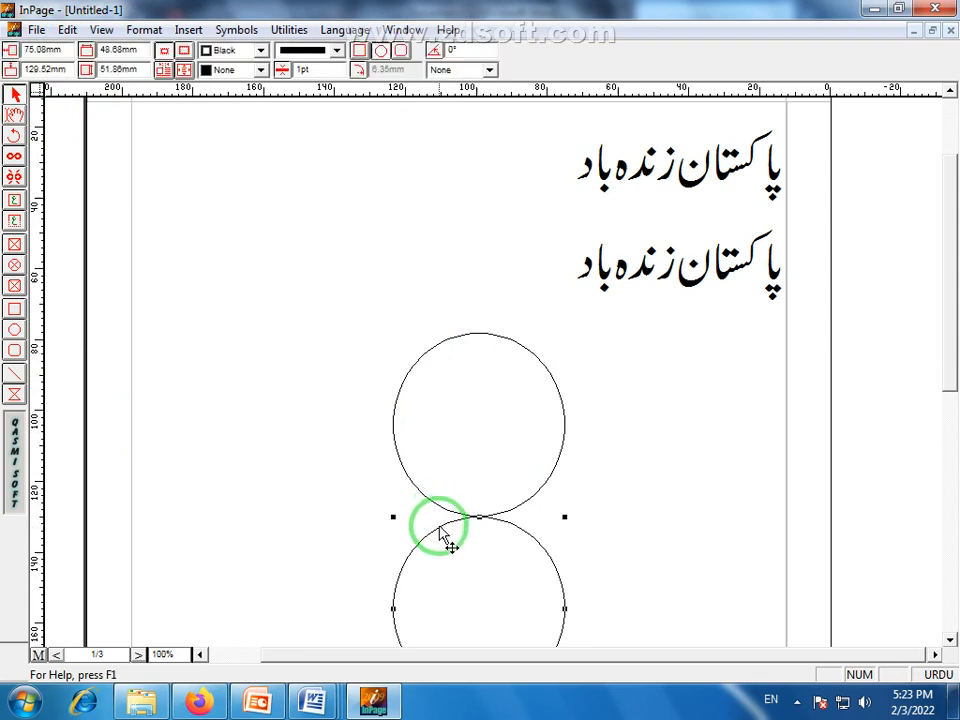
pyautogui.click(440, 527)
pyautogui.hotkey('ctrl', 'z')
pyautogui.click(500, 515)
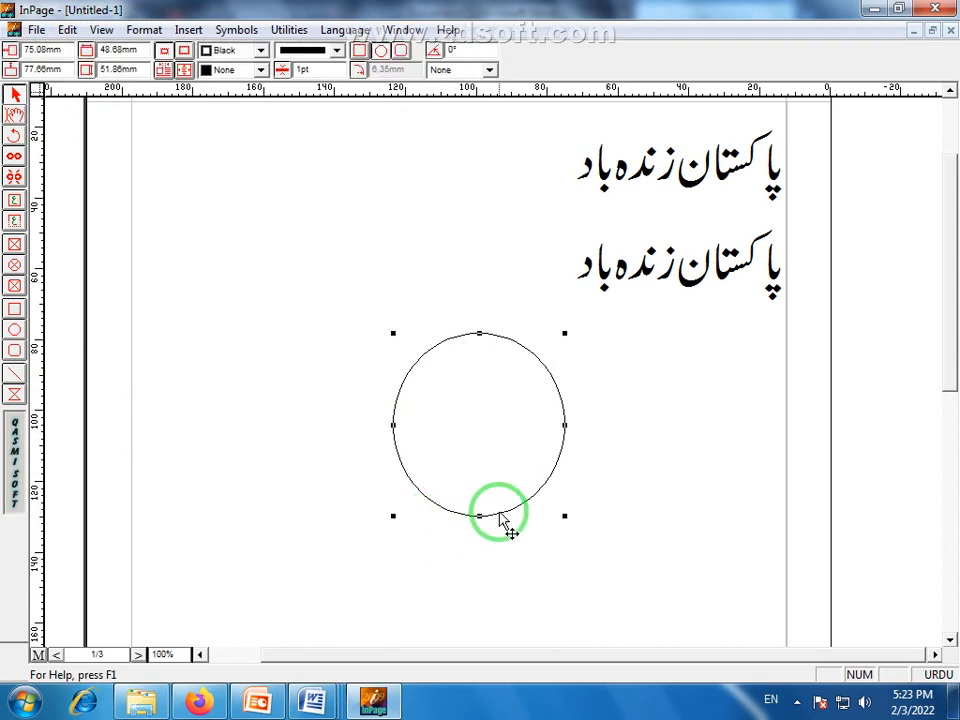
pyautogui.press('Delete')
# Clear the last letter of the second Urdu line with the Clear command and undo the clearing.
pyautogui.click(67, 30)
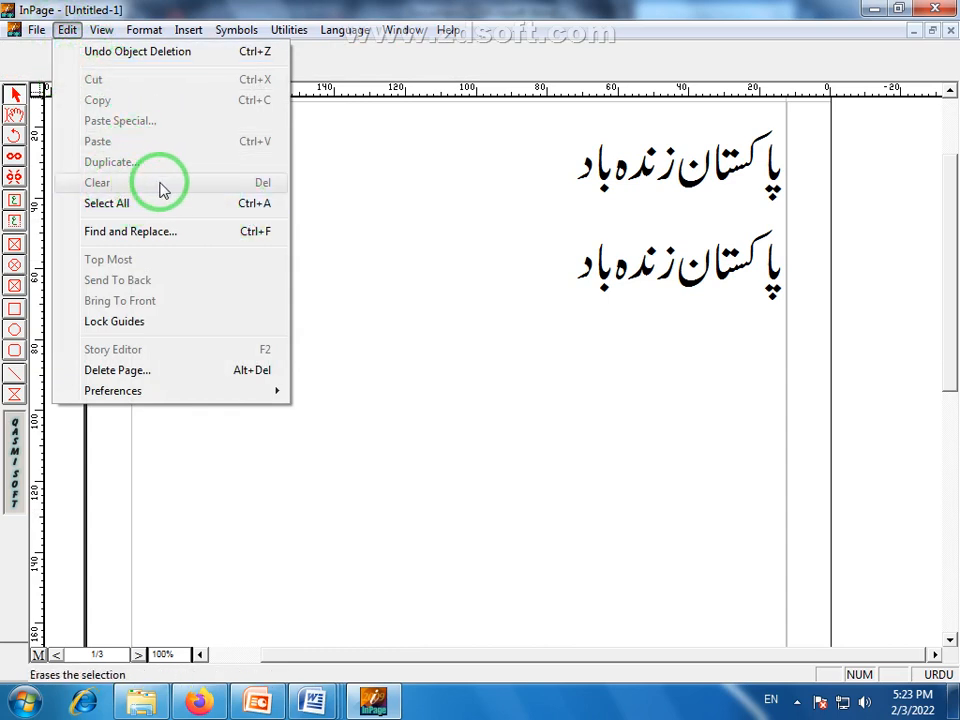
pyautogui.click(478, 255)
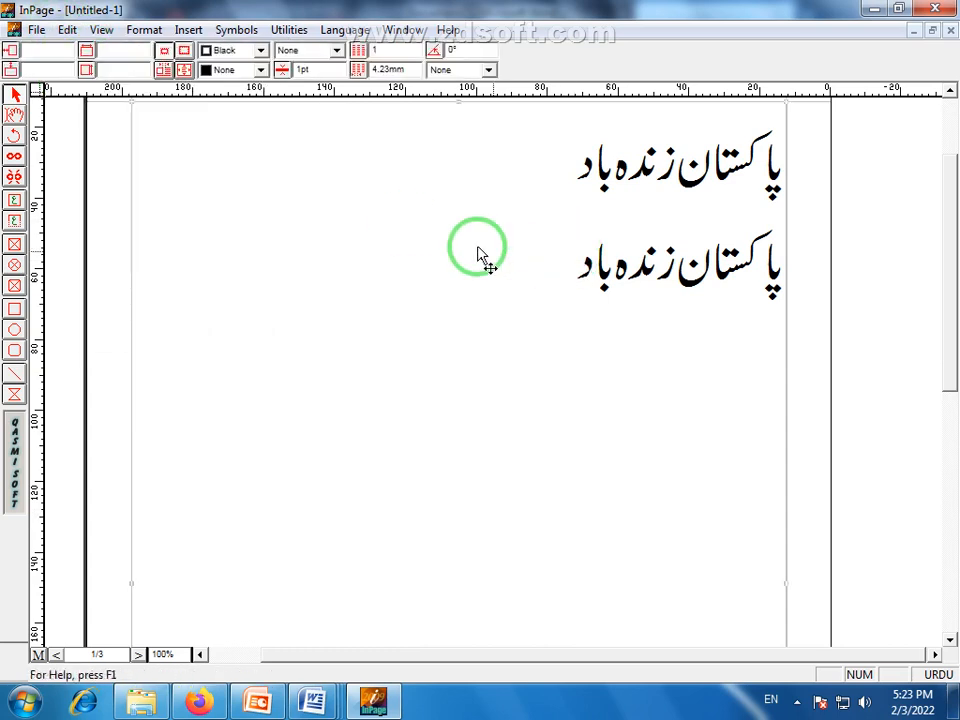
pyautogui.click(14, 115)
pyautogui.click(578, 272)
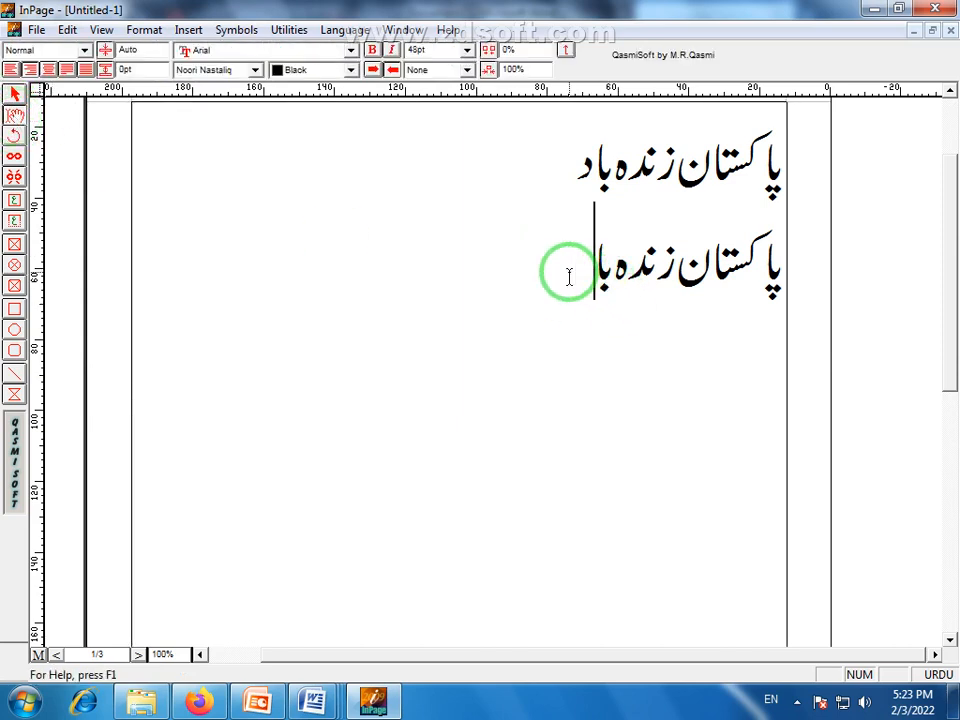
pyautogui.click(67, 30)
pyautogui.click(580, 273)
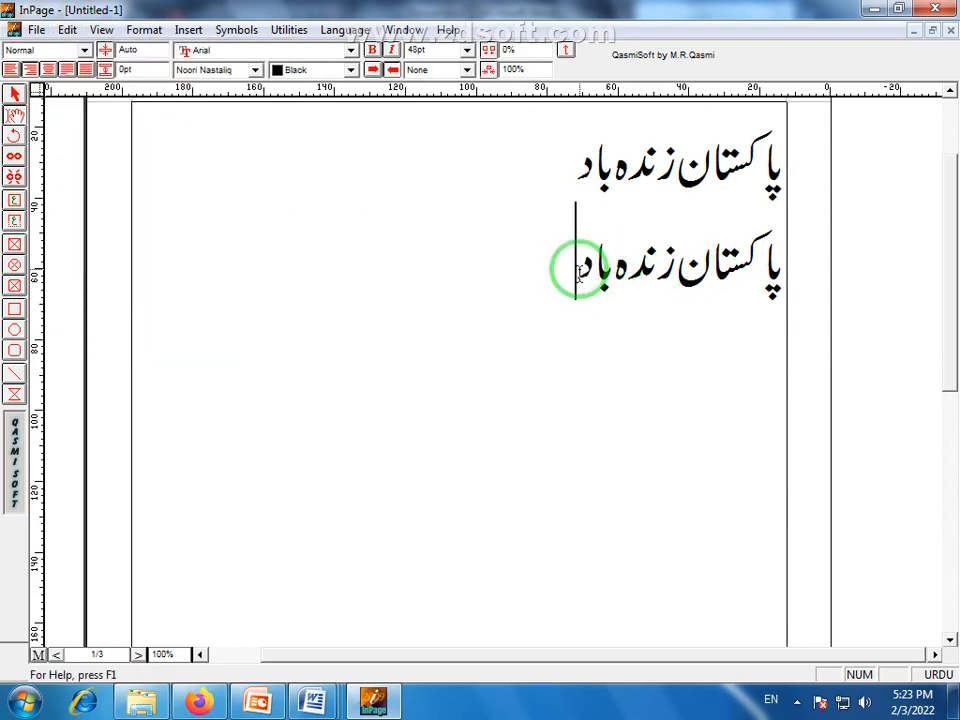
pyautogui.moveTo(580, 273)
pyautogui.mouseDown()
pyautogui.moveTo(613, 272)
pyautogui.moveTo(596, 268)
pyautogui.mouseUp()
pyautogui.click(58, 33)
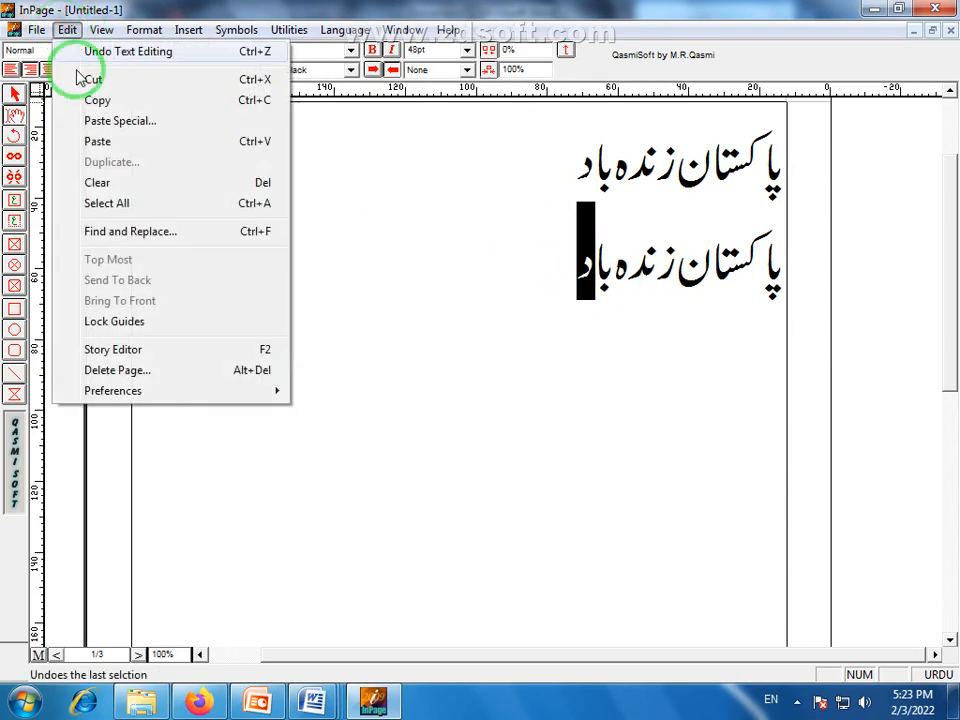
pyautogui.click(101, 184)
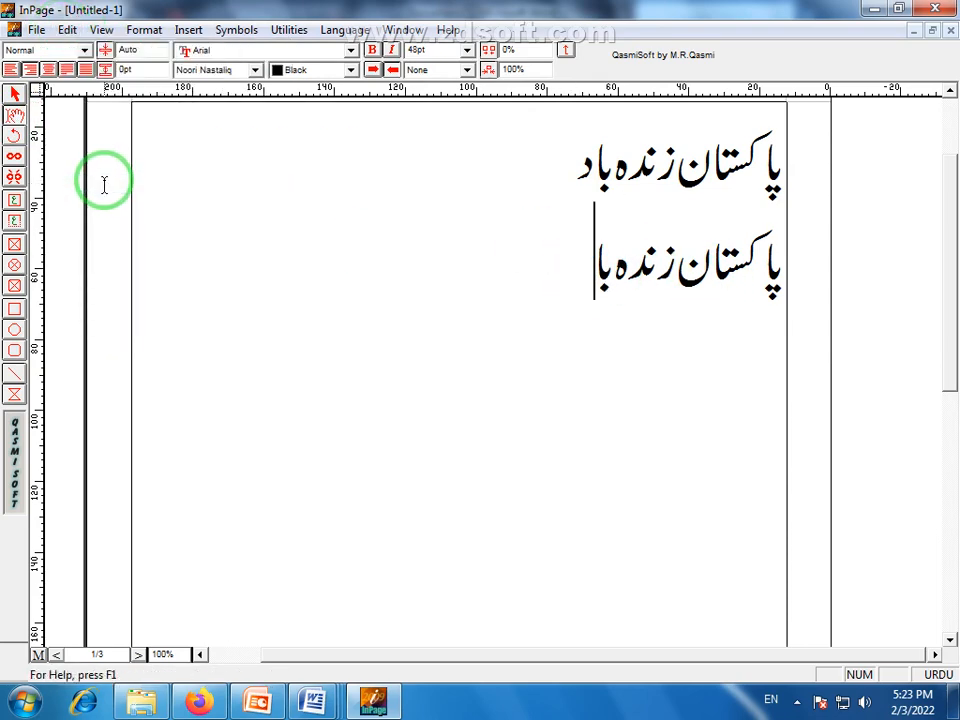
pyautogui.hotkey('ctrl', 'z')
# Select all the text in the Urdu text box and cancel the selection.
pyautogui.click(69, 31)
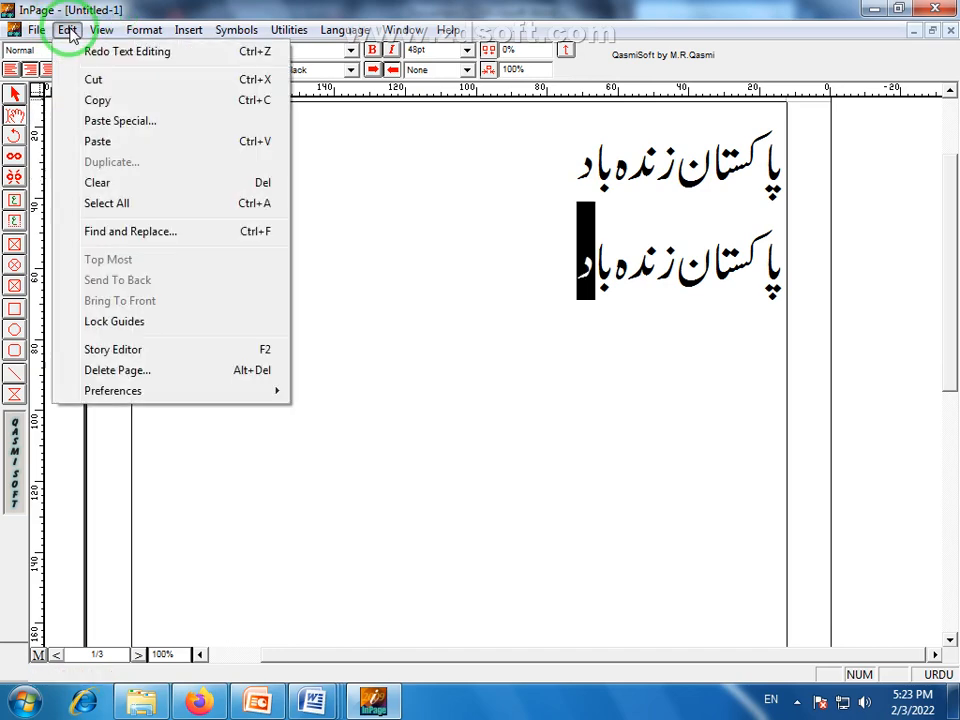
pyautogui.click(48, 24)
pyautogui.click(65, 31)
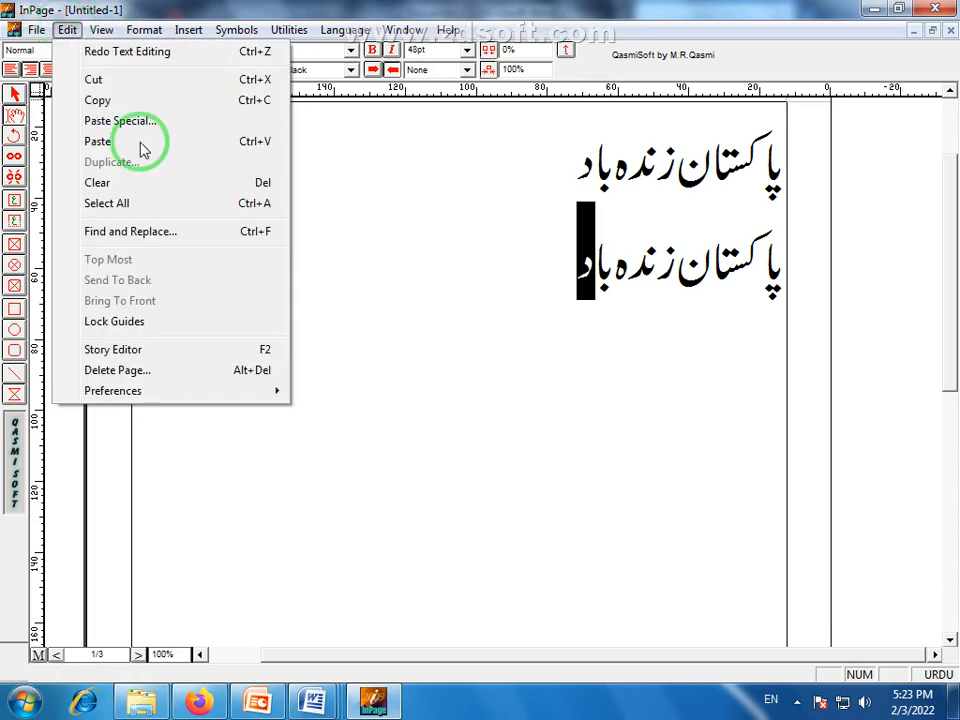
pyautogui.click(575, 276)
pyautogui.click(563, 272)
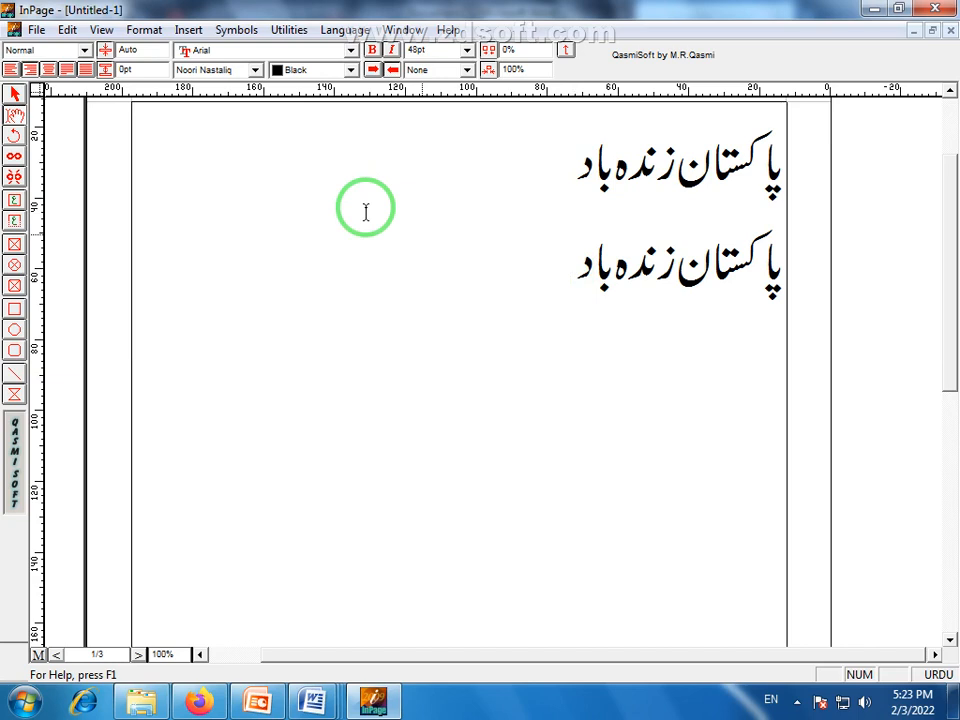
pyautogui.click(67, 30)
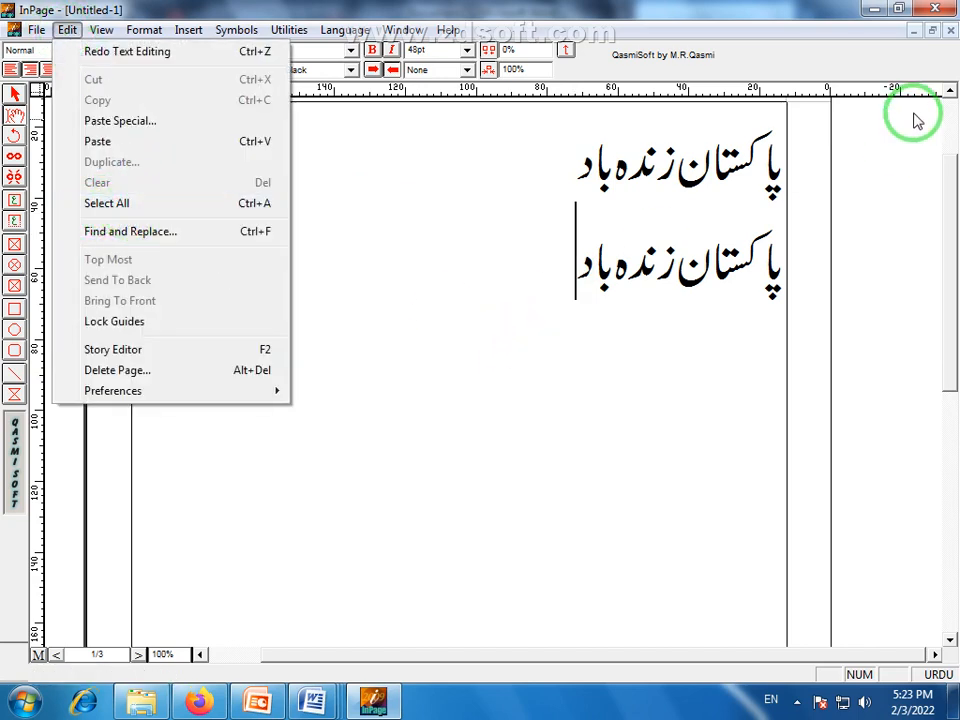
pyautogui.click(120, 203)
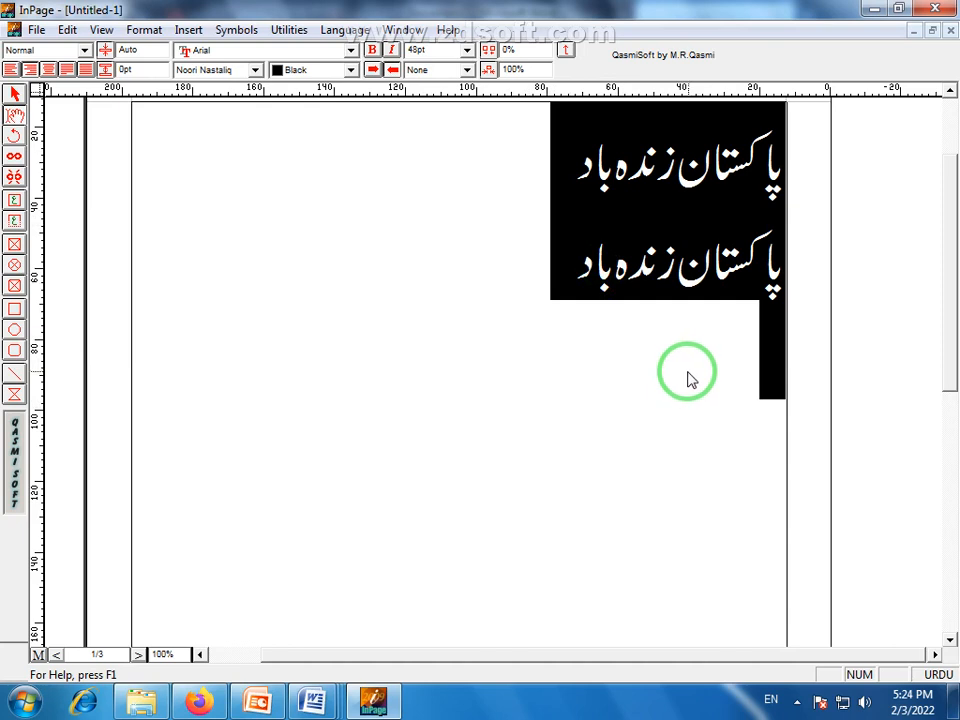
pyautogui.click(565, 331)
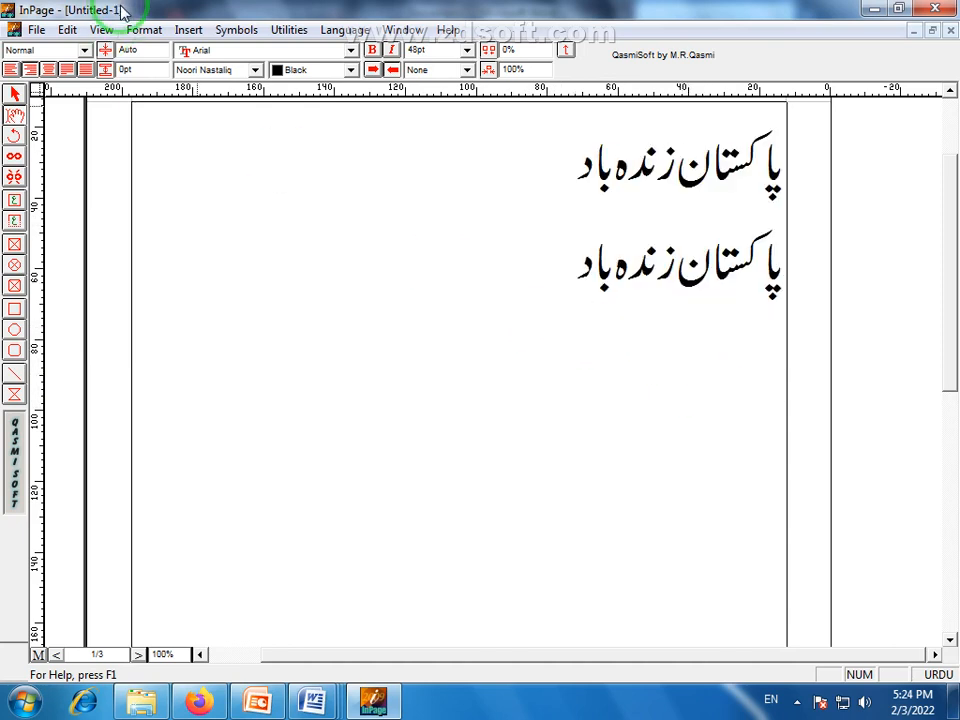
pyautogui.click(68, 30)
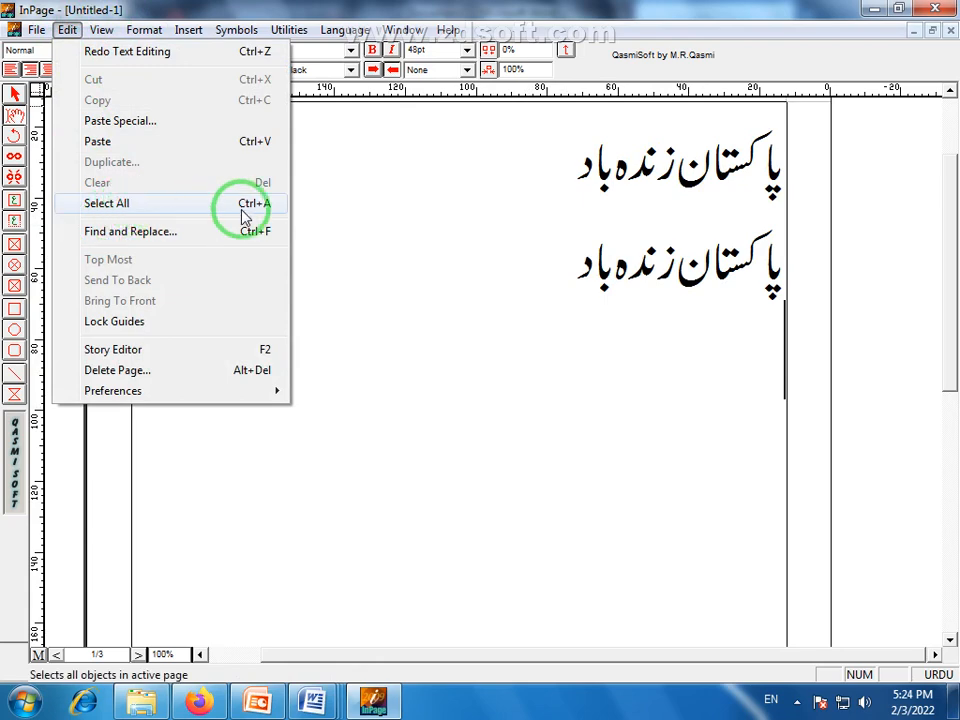
pyautogui.click(67, 30)
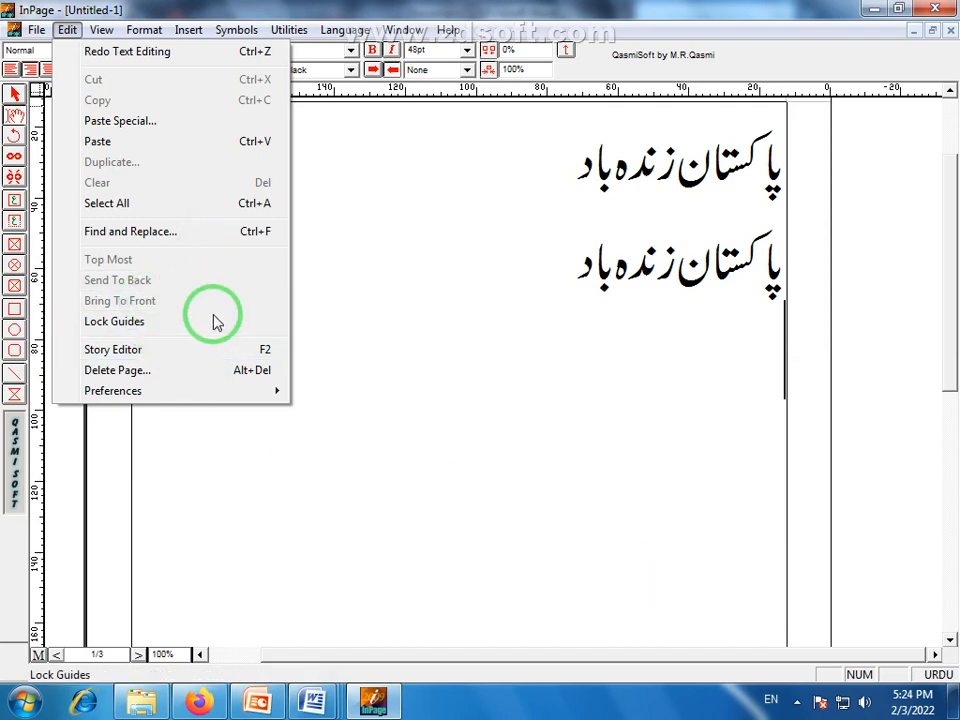
pyautogui.click(167, 234)
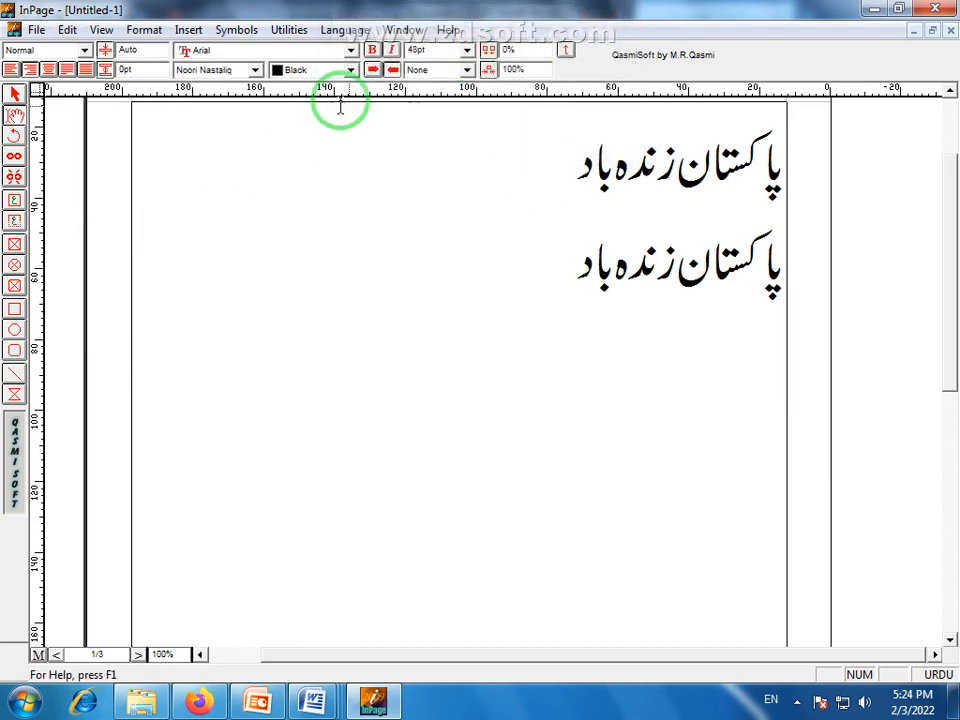
pyautogui.click(70, 31)
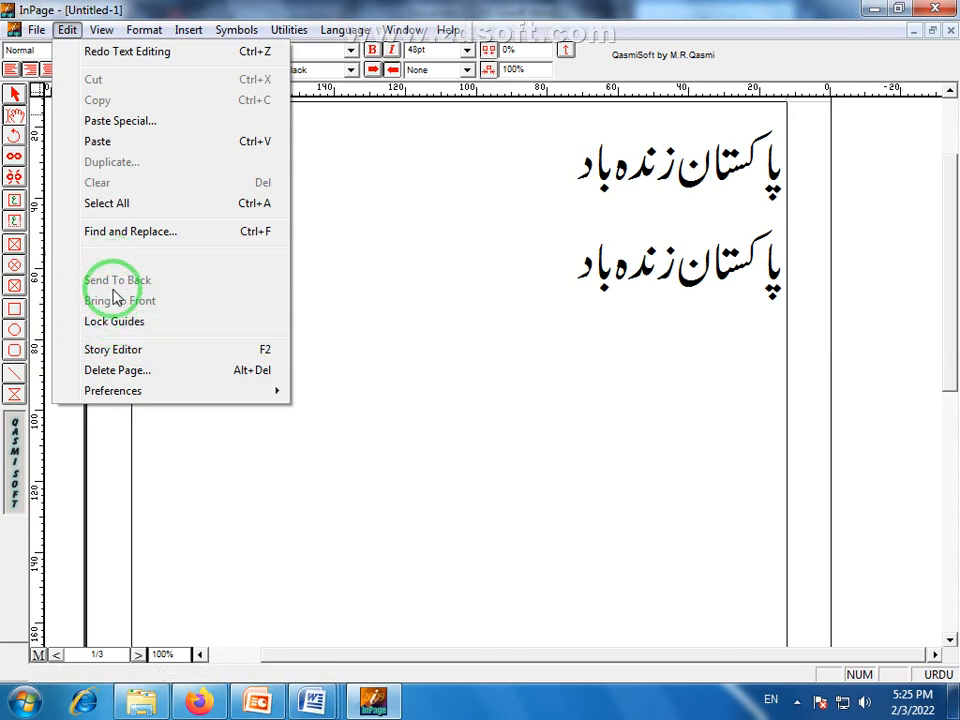
pyautogui.click(406, 372)
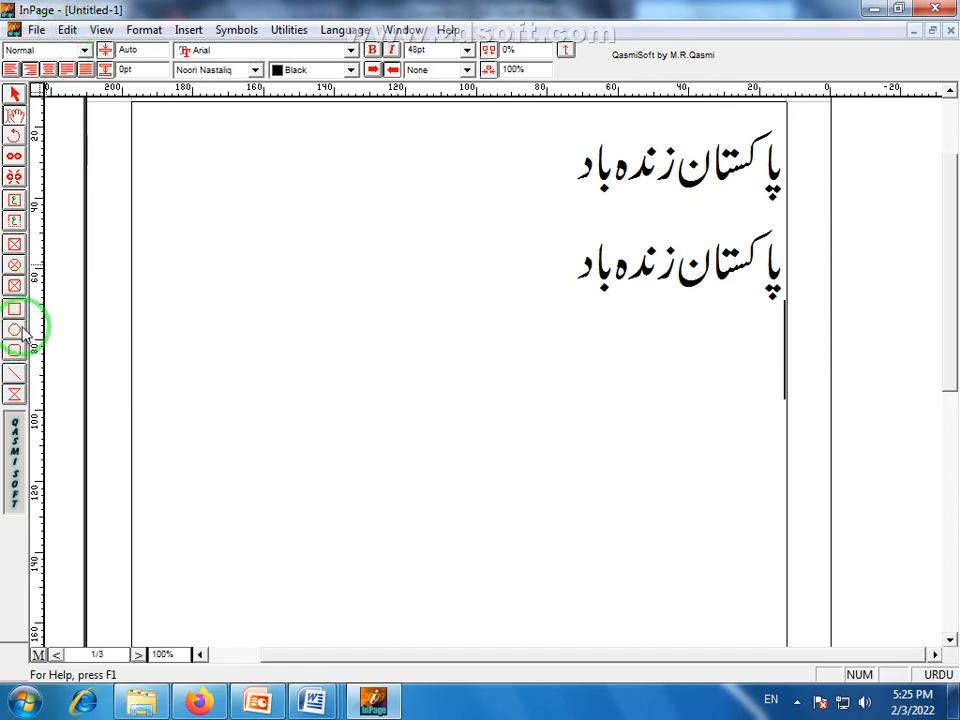
pyautogui.click(72, 30)
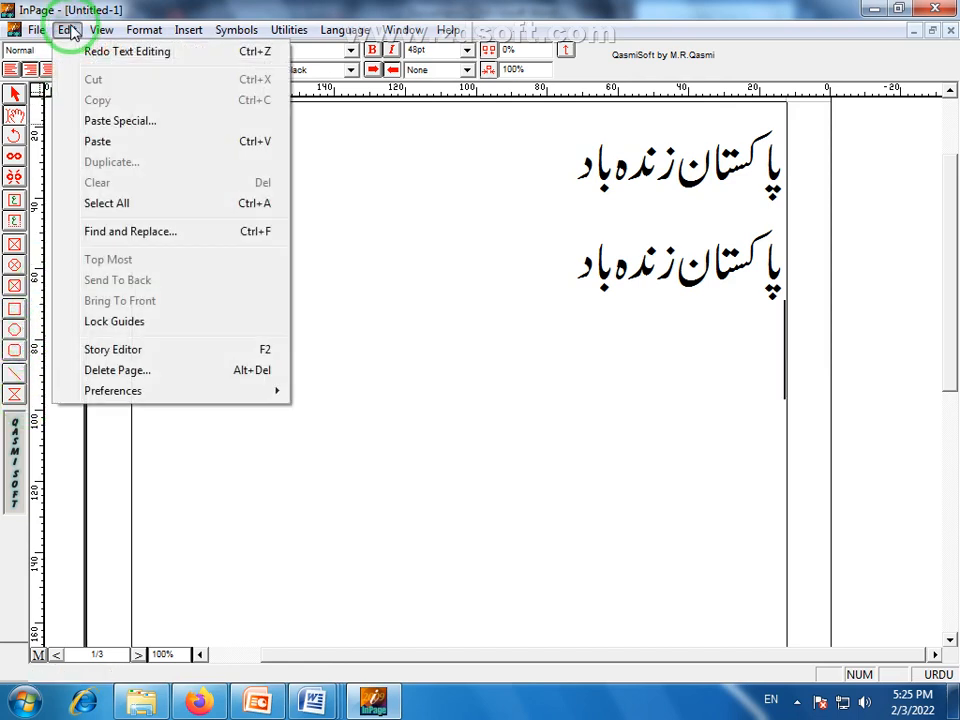
pyautogui.click(67, 30)
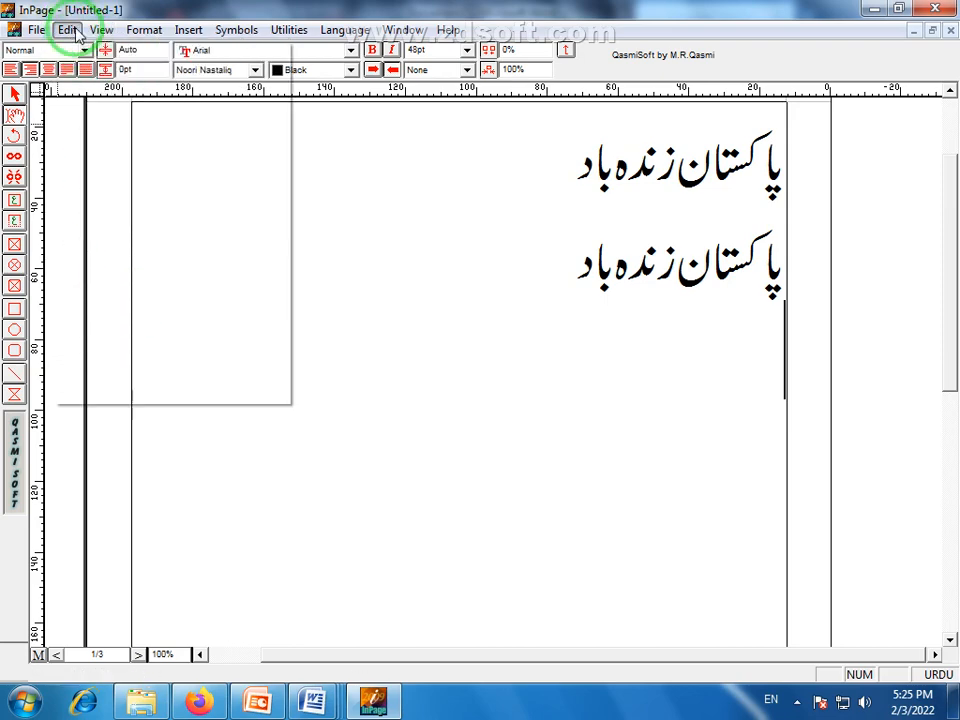
pyautogui.click(67, 30)
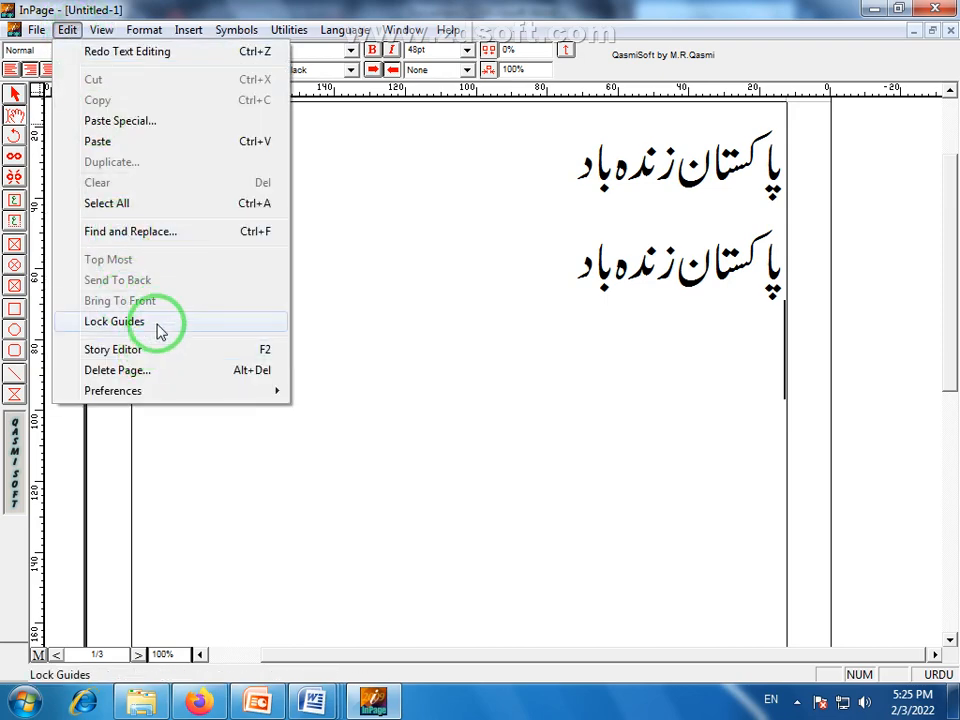
# Place two horizontal ruler guides below the Urdu lines, at about 78 mm and 106 mm from the page's top edge.
pyautogui.click(948, 332)
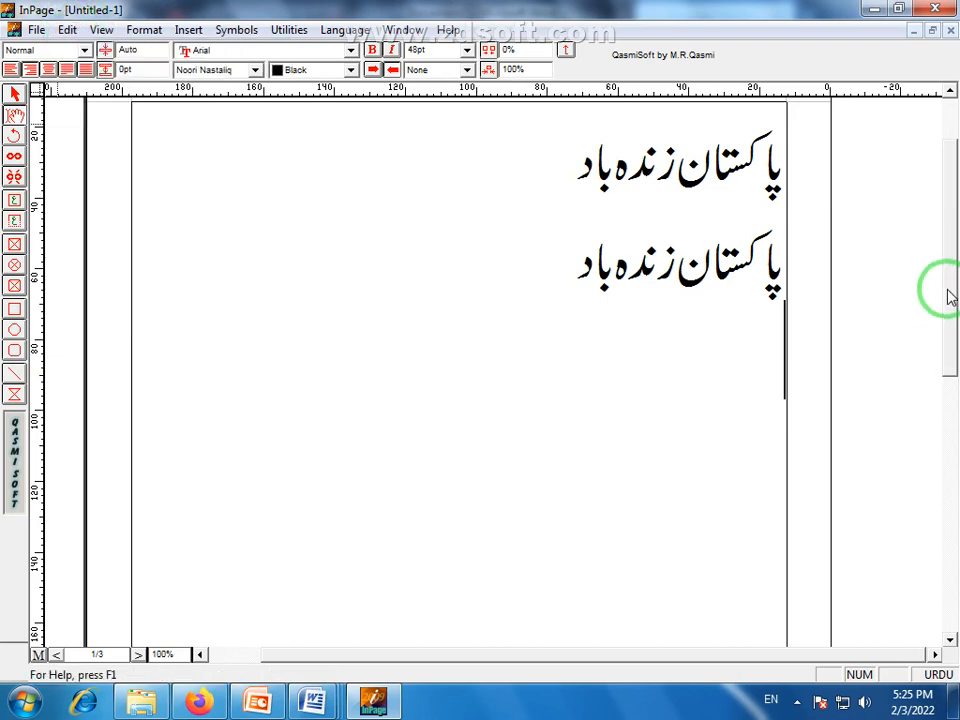
pyautogui.scroll(2, 936, 289)
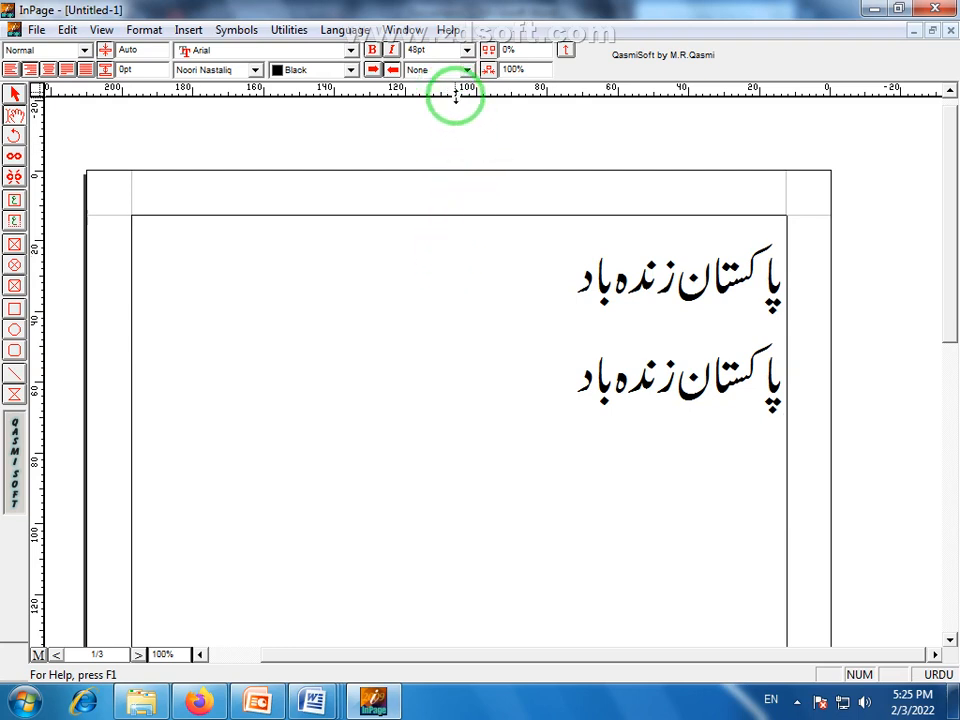
pyautogui.moveTo(456, 97); pyautogui.dragTo(456, 446)
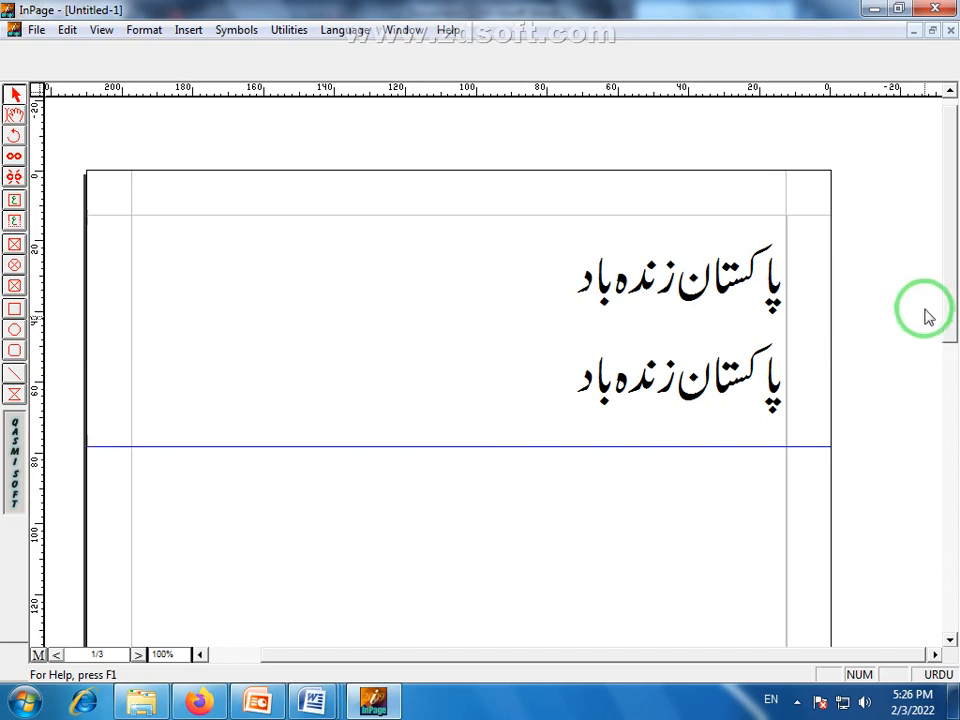
pyautogui.moveTo(954, 298); pyautogui.dragTo(954, 325)
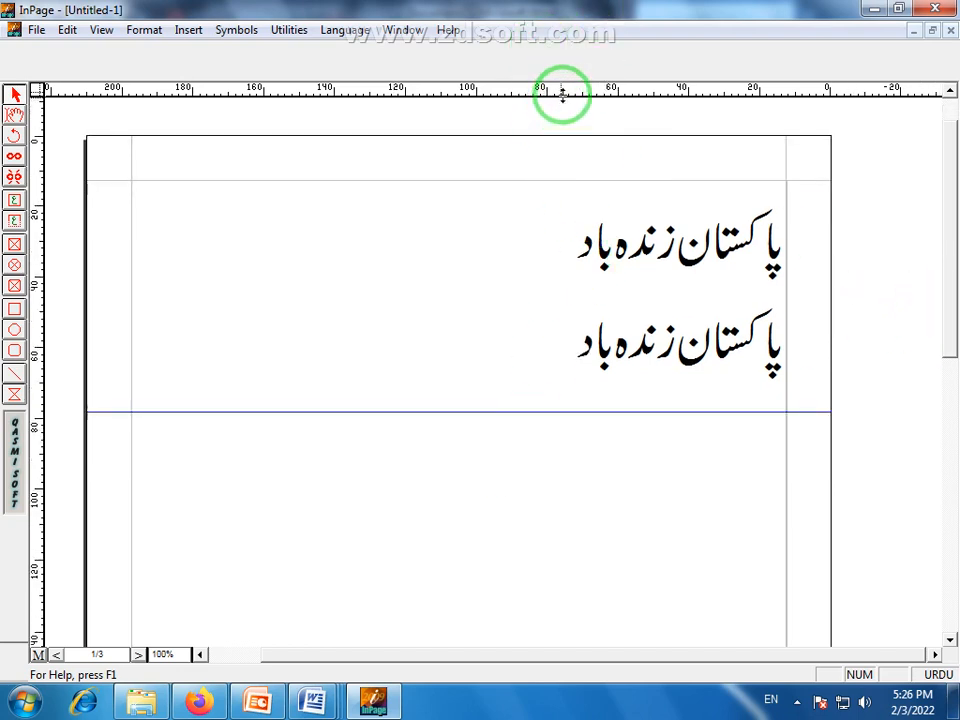
pyautogui.moveTo(562, 93); pyautogui.dragTo(545, 510)
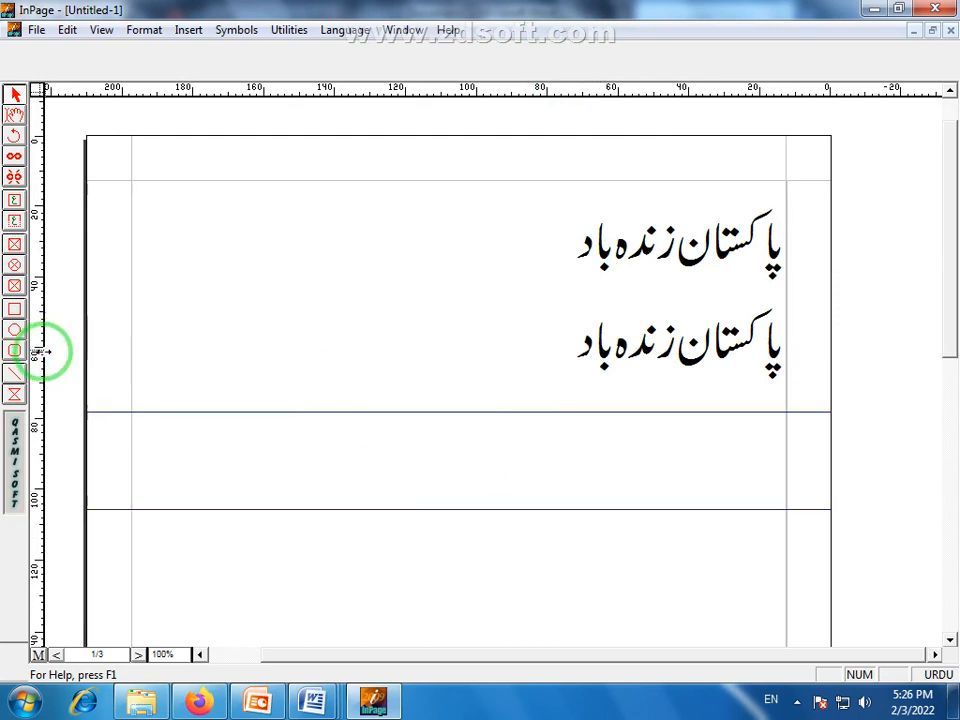
# Place a vertical guide just beyond the end of the Urdu lines, at about 76 mm on the ruler, and lock the guides.
pyautogui.moveTo(40, 352); pyautogui.dragTo(563, 346)
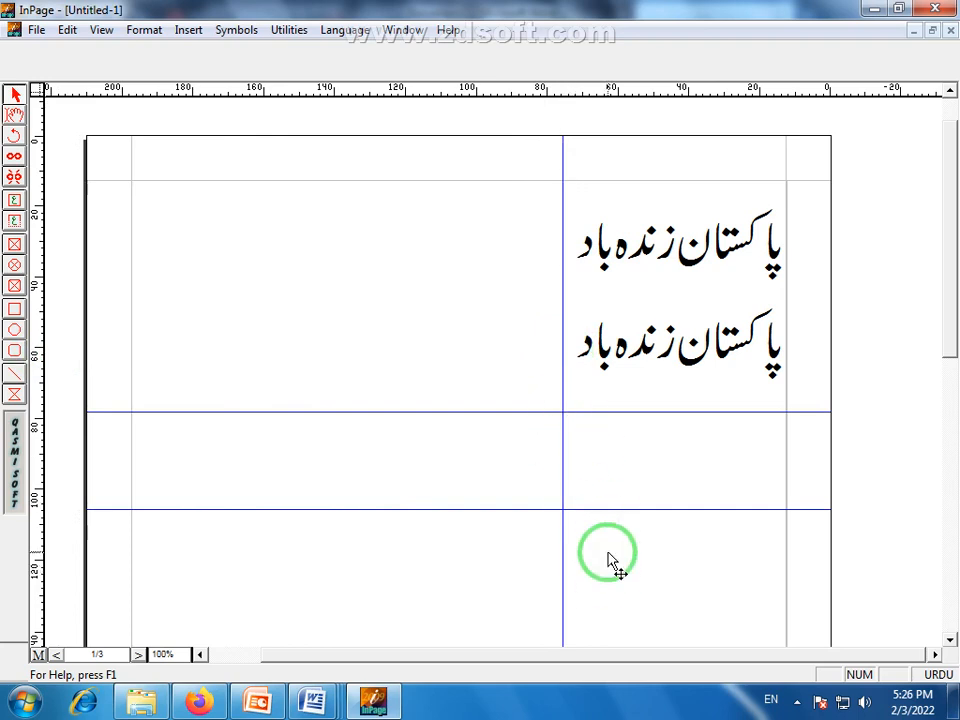
pyautogui.moveTo(565, 348)
pyautogui.mouseDown()
pyautogui.moveTo(530, 342)
pyautogui.moveTo(561, 364)
pyautogui.moveTo(276, 336)
pyautogui.moveTo(347, 362)
pyautogui.moveTo(561, 349)
pyautogui.mouseUp()
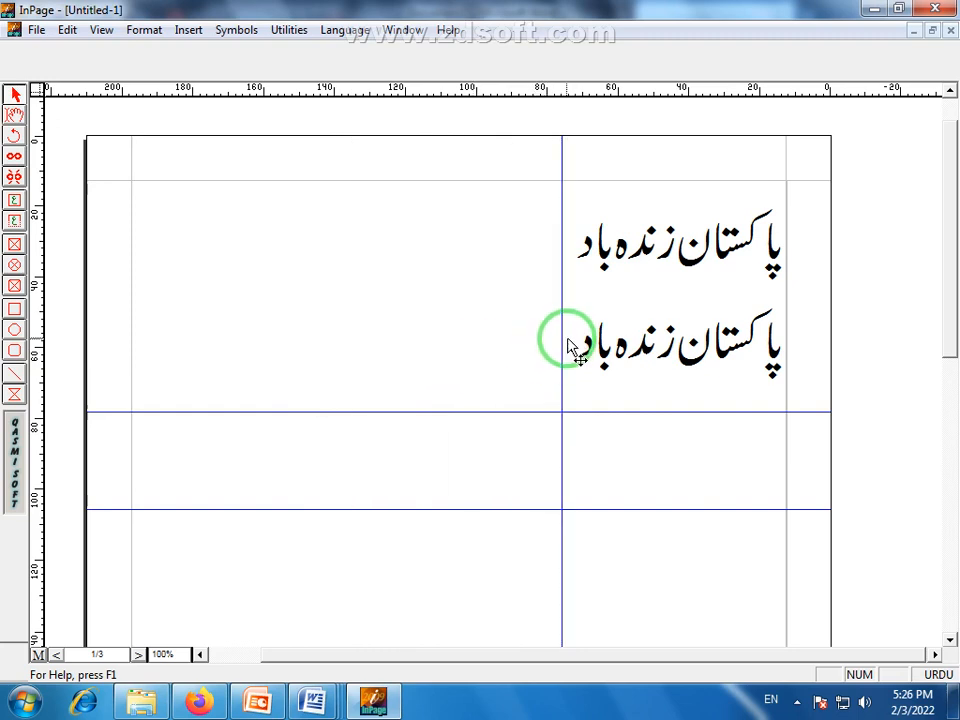
pyautogui.click(66, 29)
pyautogui.click(140, 322)
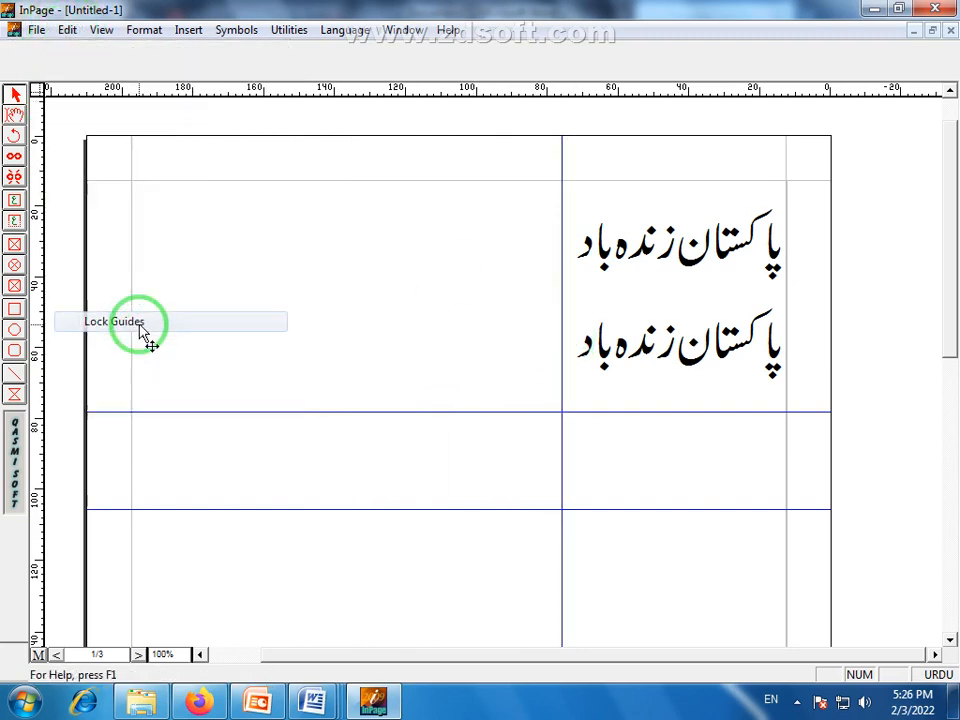
# Unlock the ruler guides by turning off Lock Guides, and select the vertical guide beside the Urdu lines.
pyautogui.click(561, 318)
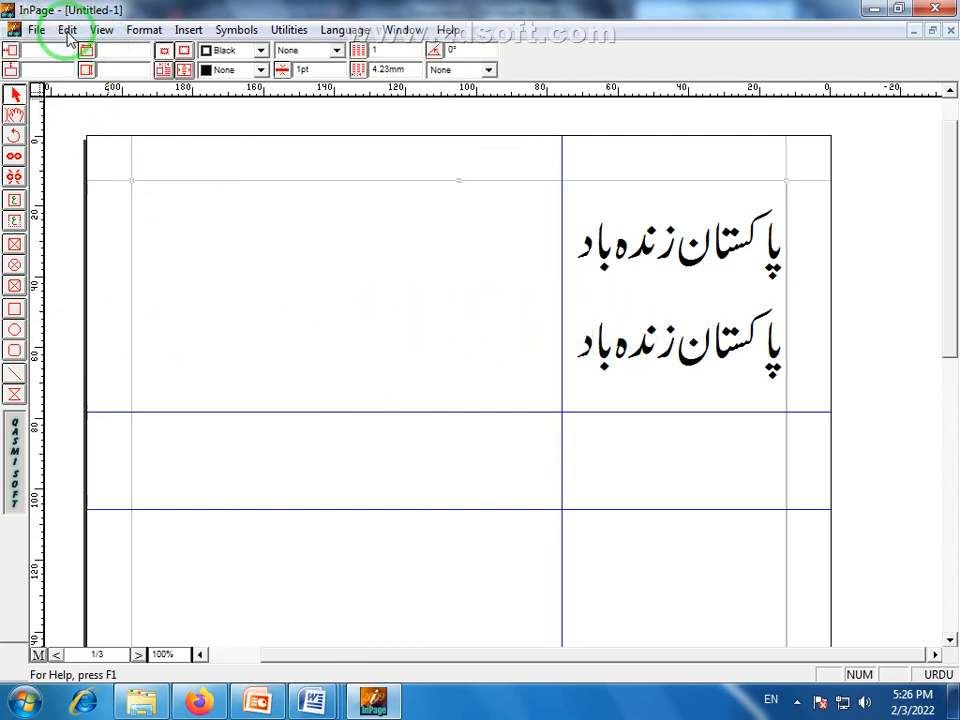
pyautogui.click(67, 31)
pyautogui.click(107, 322)
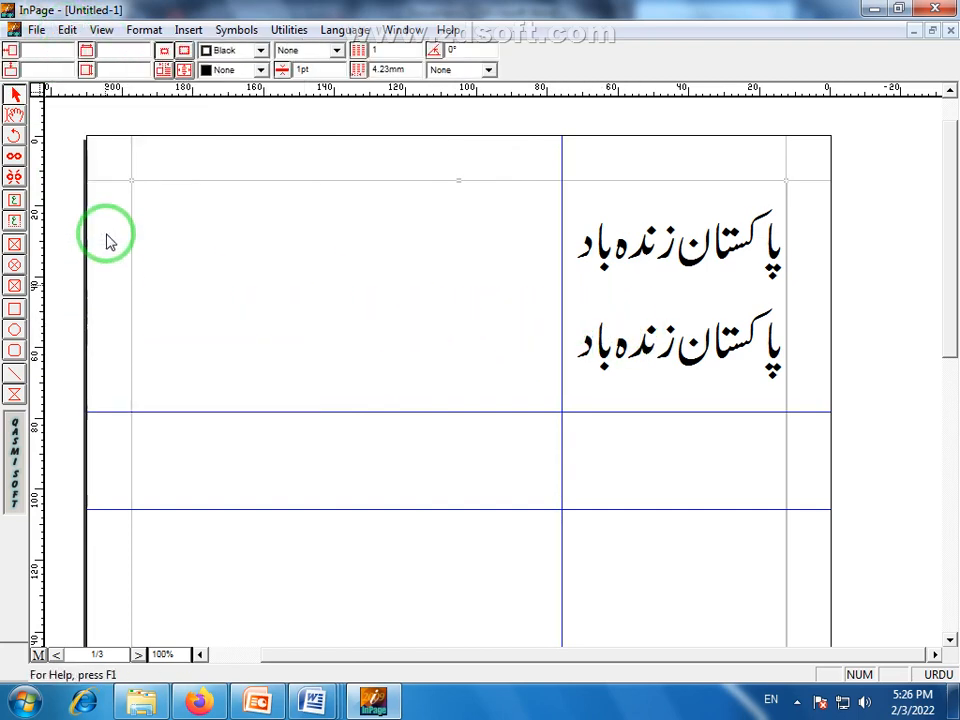
pyautogui.click(67, 30)
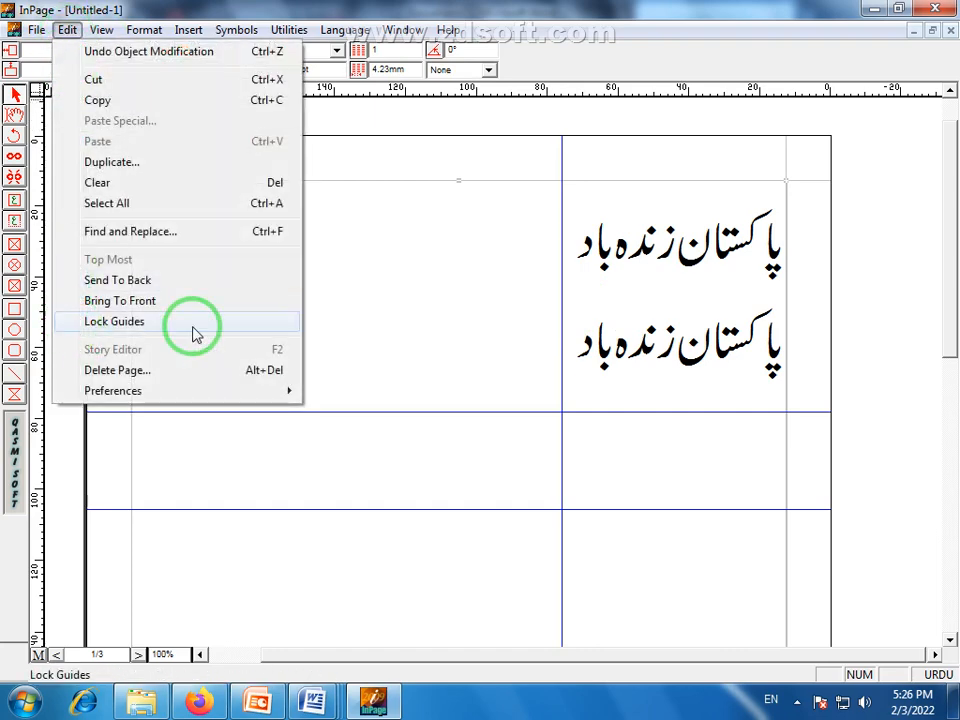
pyautogui.click(557, 317)
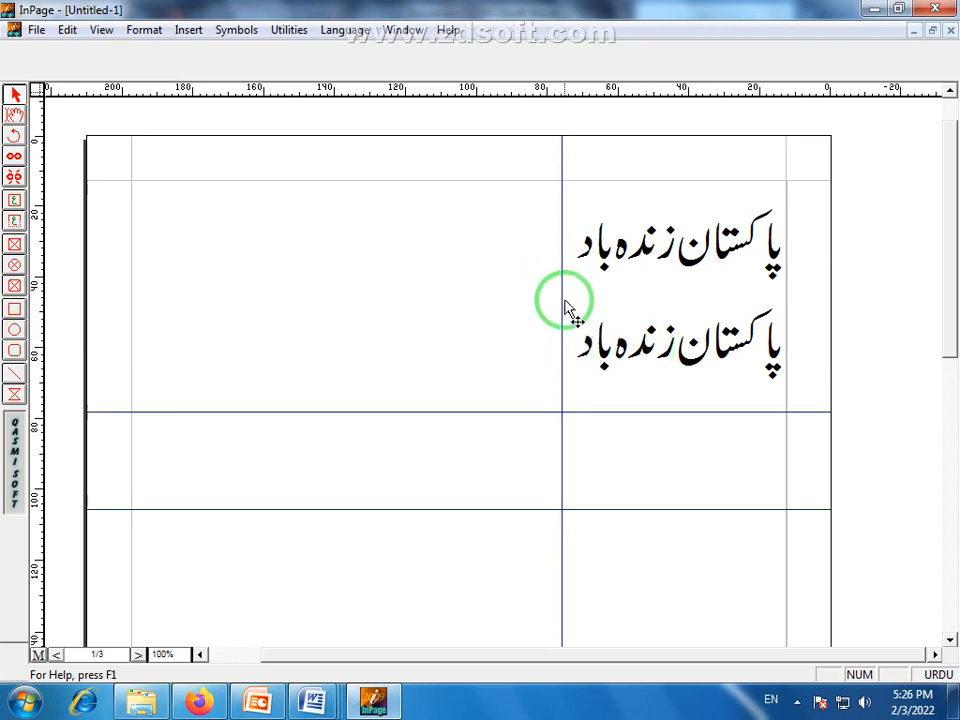
# Remove the vertical guide and both horizontal guides from the page by moving them back onto the rulers.
pyautogui.moveTo(564, 301); pyautogui.dragTo(44, 320)
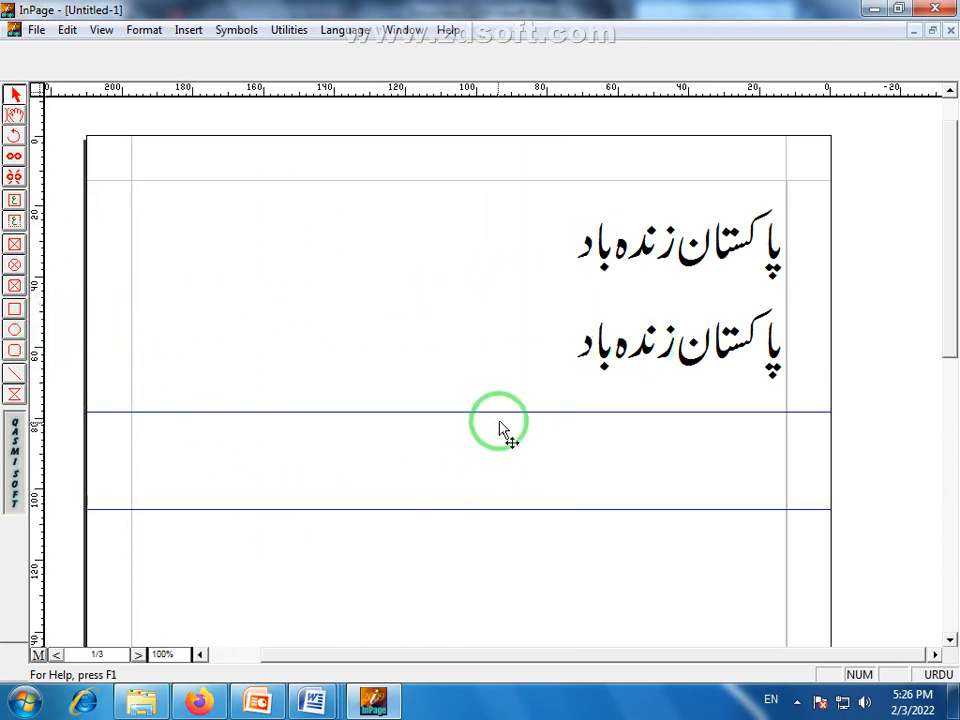
pyautogui.moveTo(505, 418); pyautogui.dragTo(497, 91)
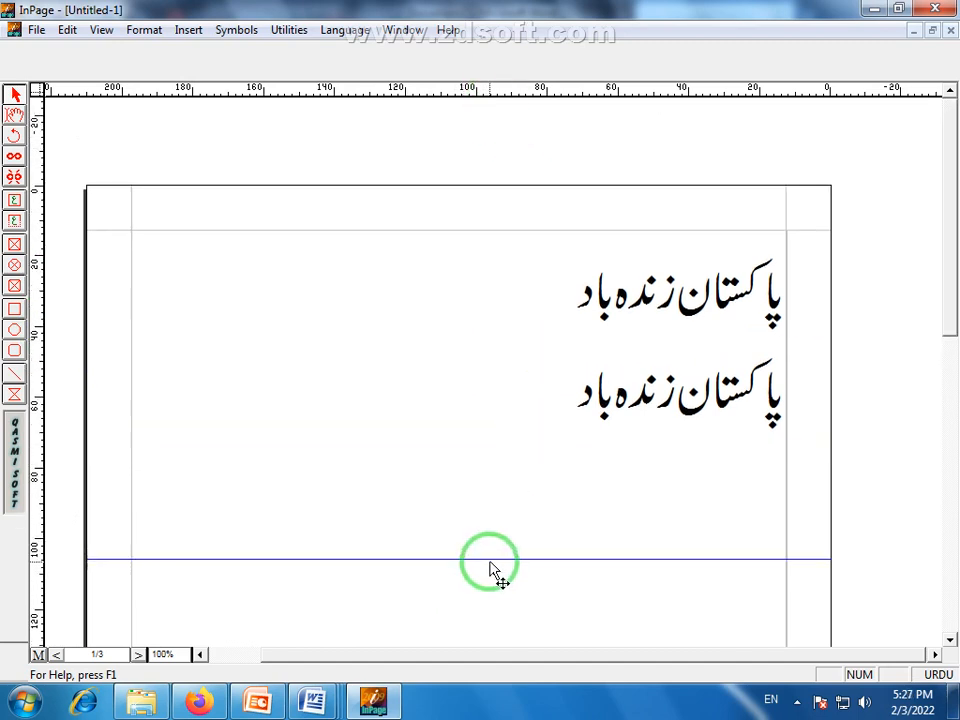
pyautogui.moveTo(491, 570); pyautogui.dragTo(539, 94)
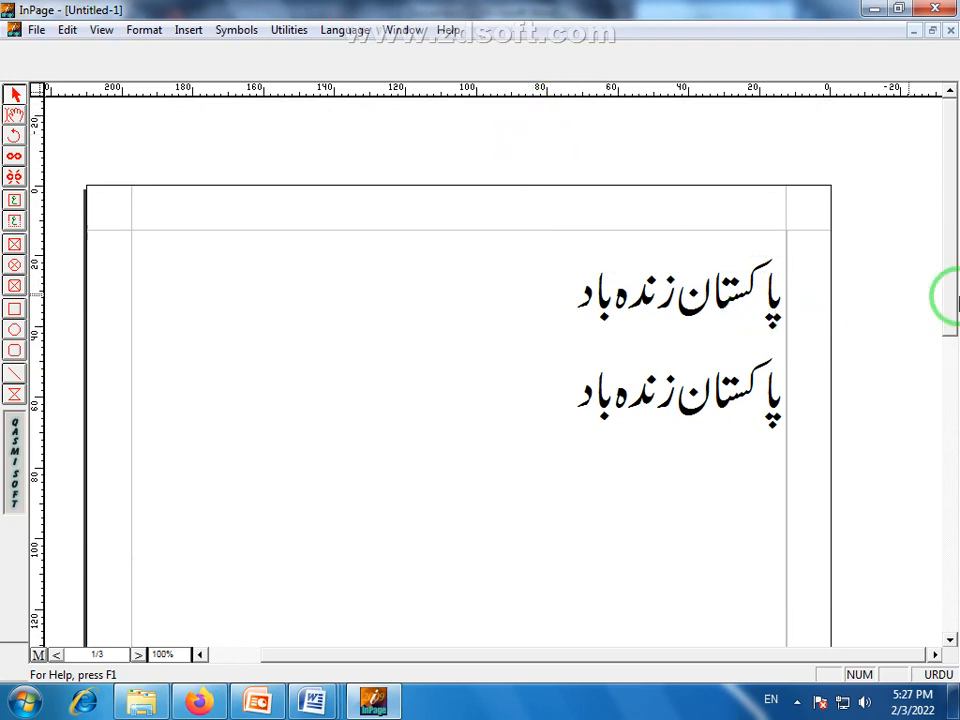
# Open the Urdu text box in the Story Editor and select both lines of text there.
pyautogui.click(334, 300)
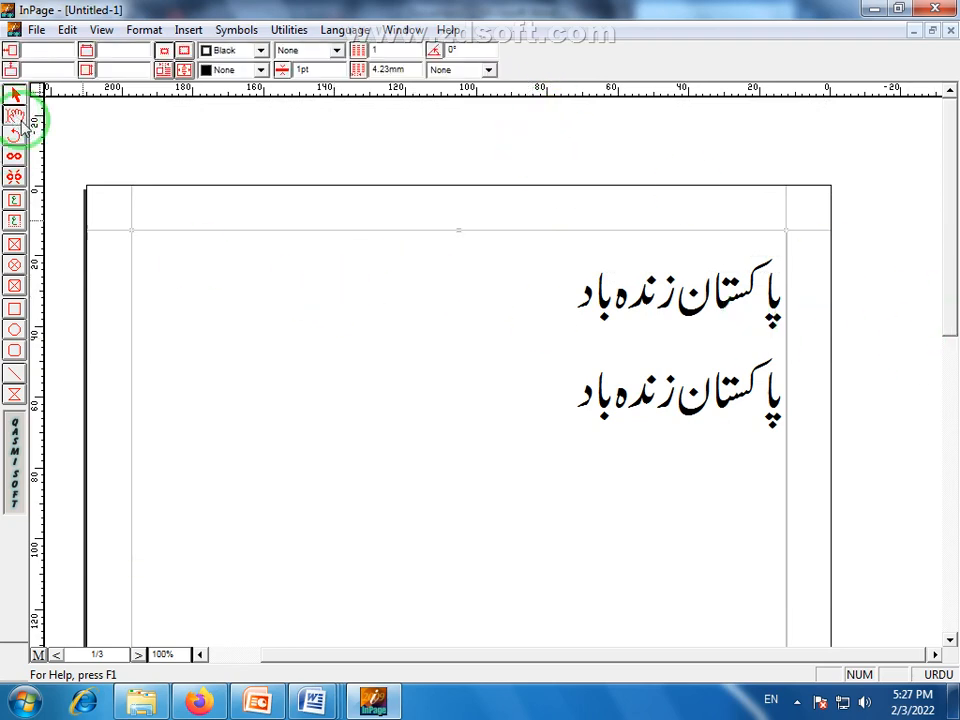
pyautogui.click(450, 379)
pyautogui.click(67, 30)
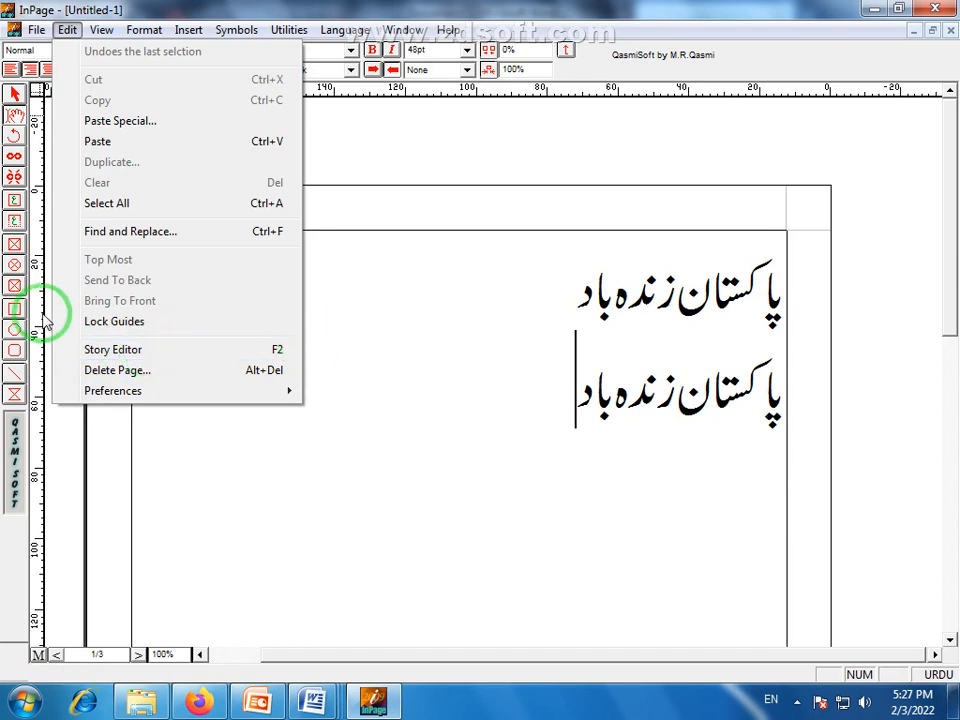
pyautogui.click(121, 355)
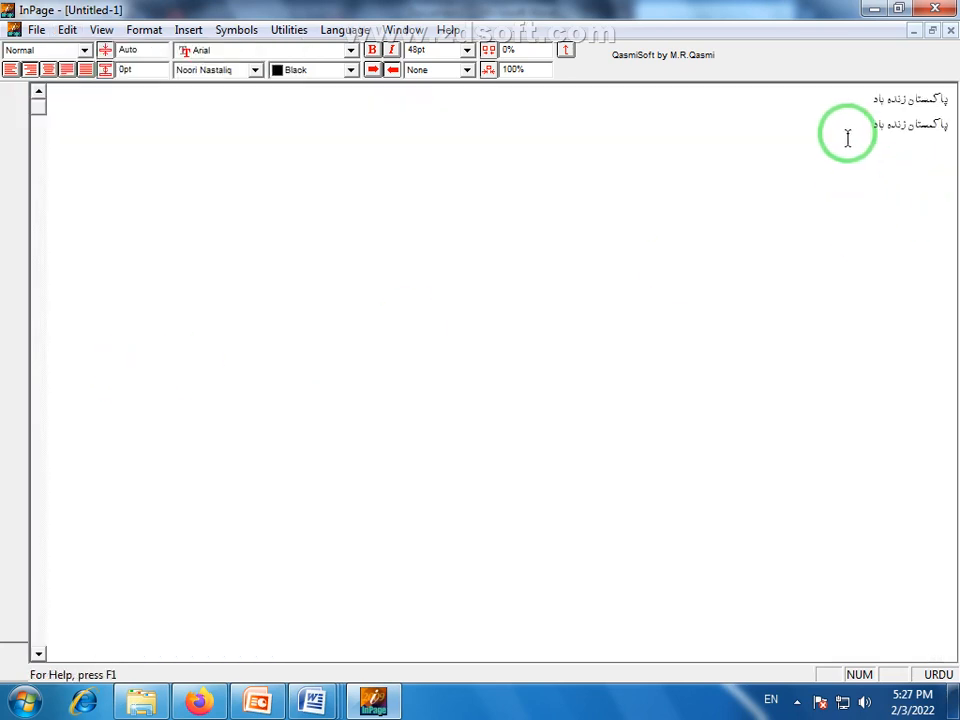
pyautogui.moveTo(946, 96); pyautogui.dragTo(910, 140)
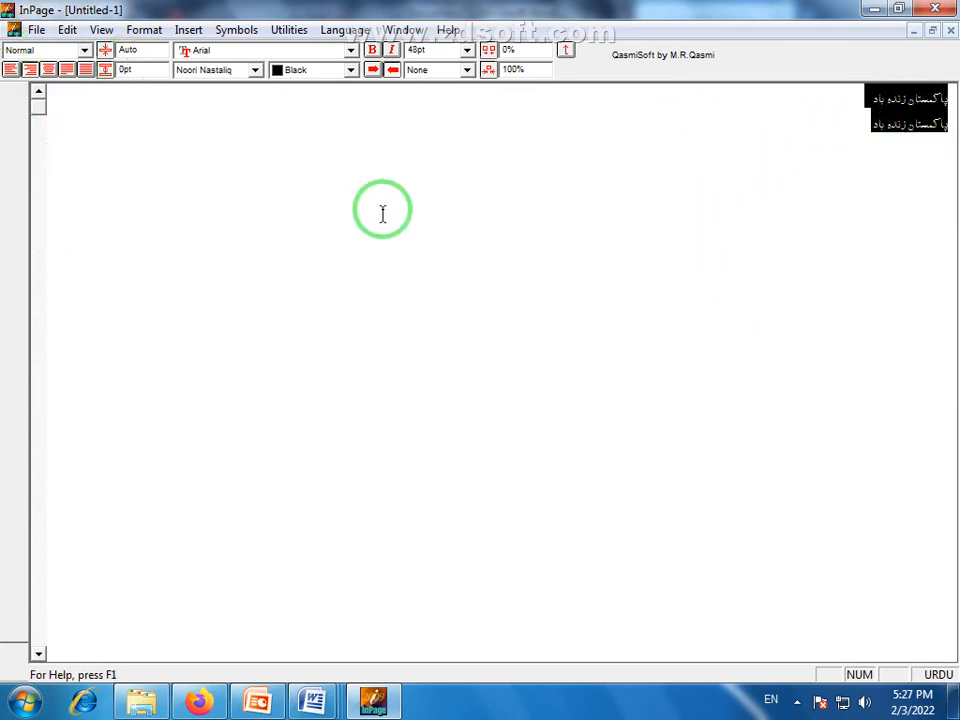
# Turn off the Story Editor to return to the page layout.
pyautogui.click(58, 30)
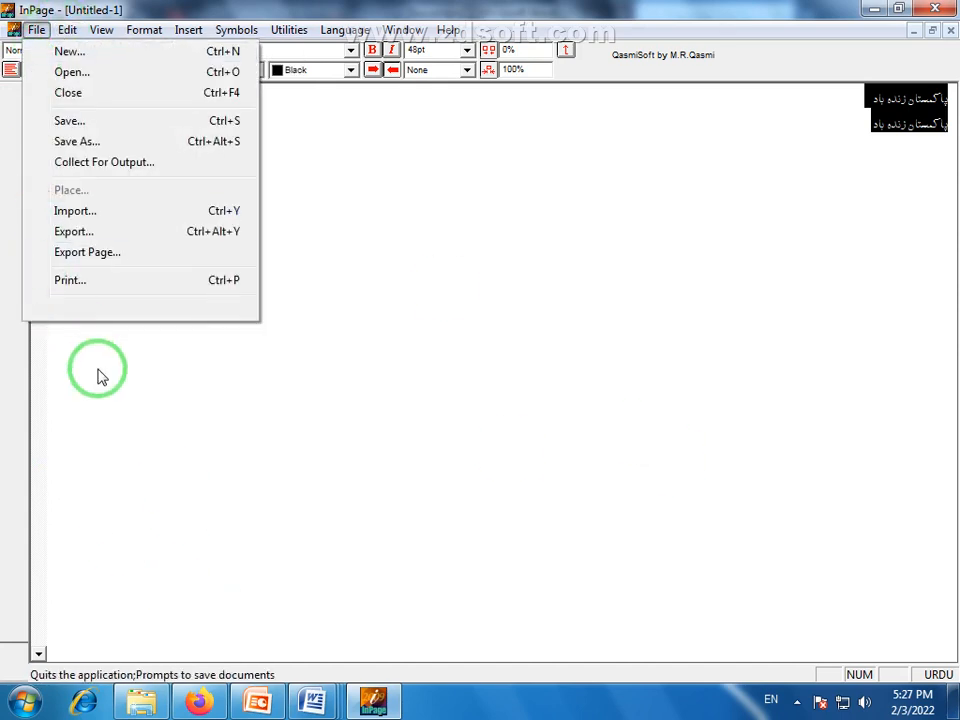
pyautogui.click(67, 30)
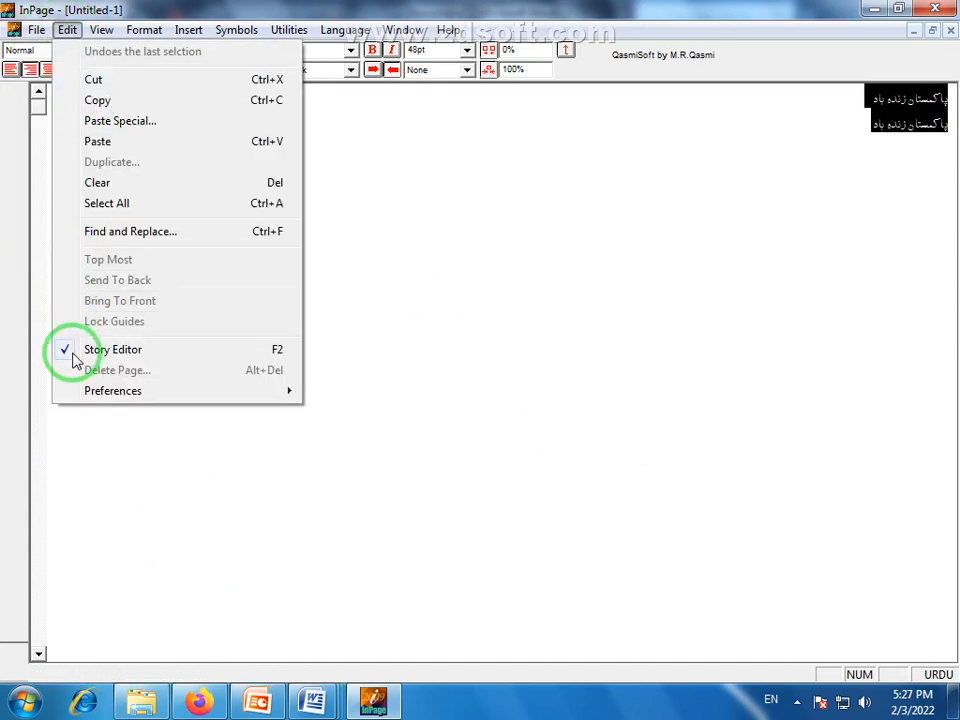
pyautogui.click(74, 352)
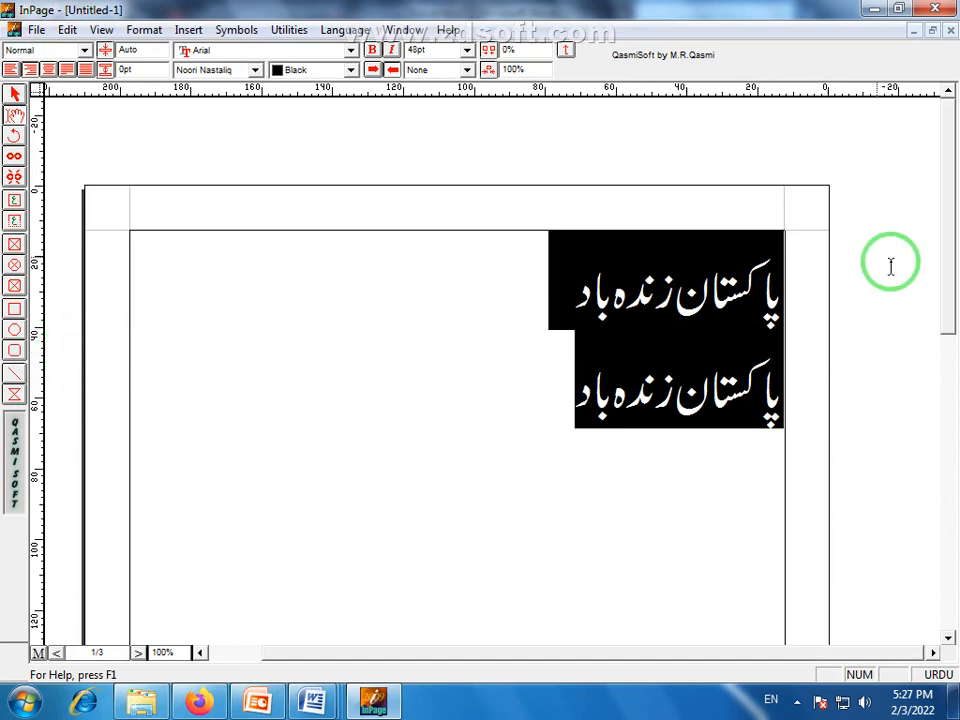
# Delete pages 2 to 3 of the document, check the page counter, and deselect the Urdu text.
pyautogui.scroll(-3, 941, 245)
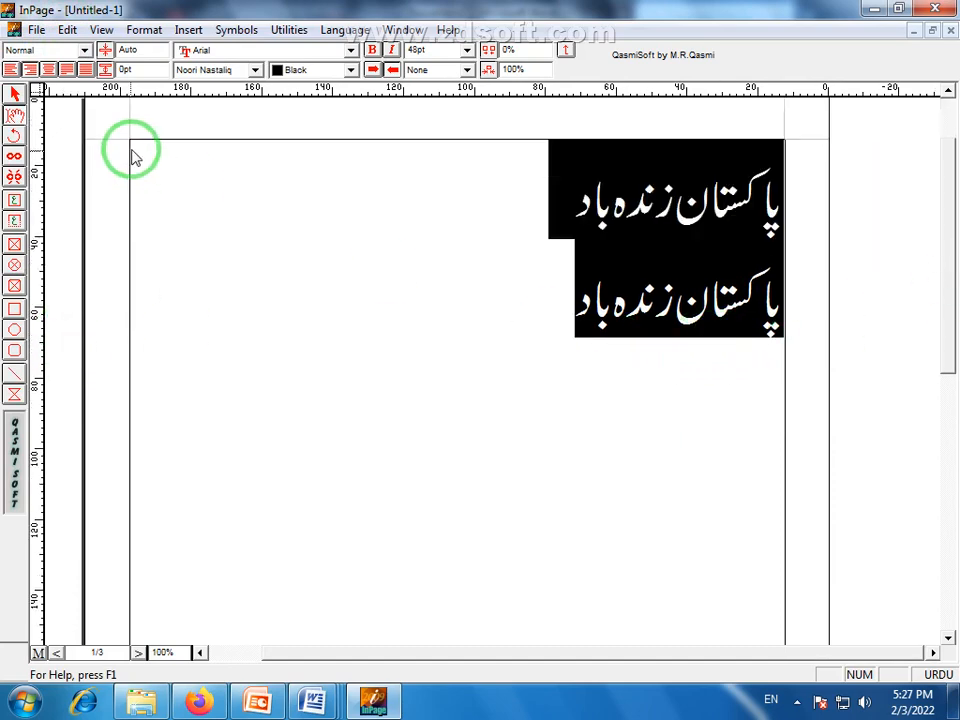
pyautogui.click(67, 30)
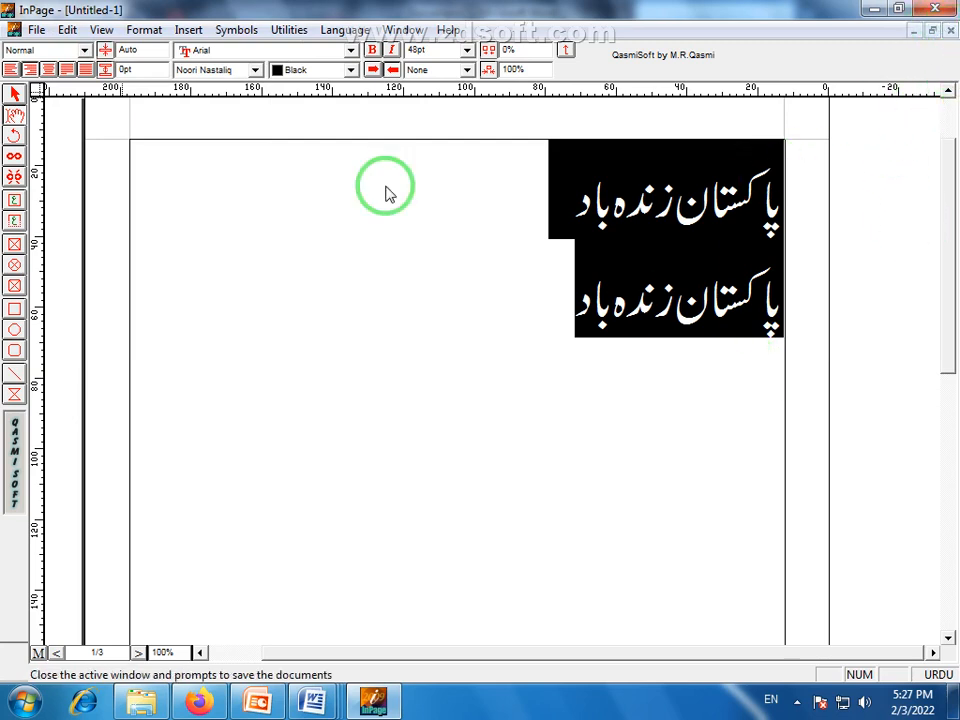
pyautogui.click(63, 19)
pyautogui.click(70, 33)
pyautogui.click(128, 374)
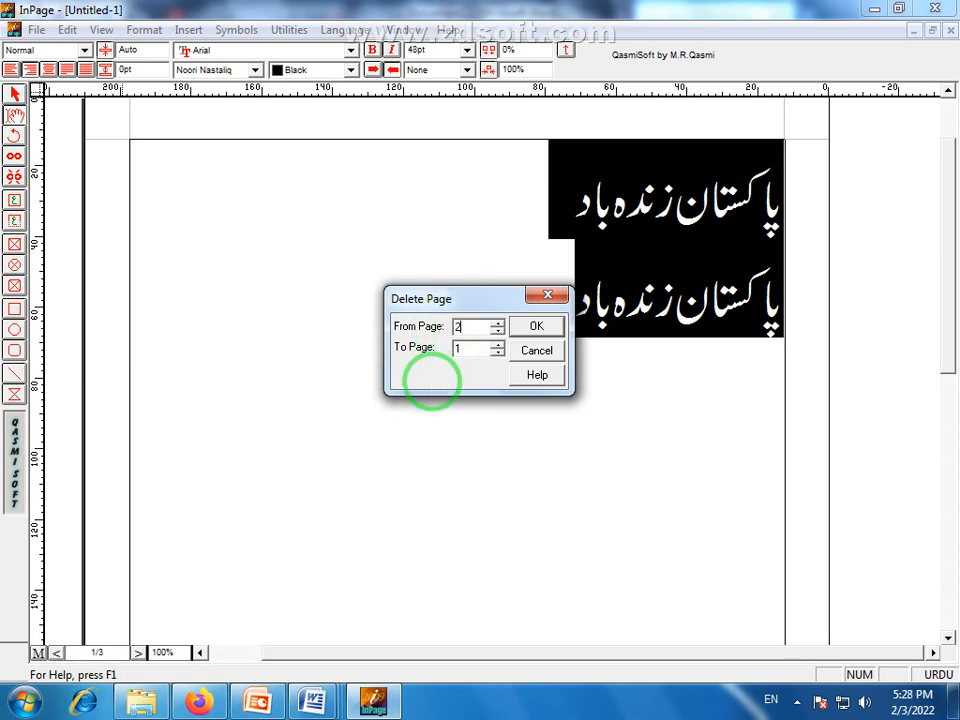
pyautogui.press('Tab')
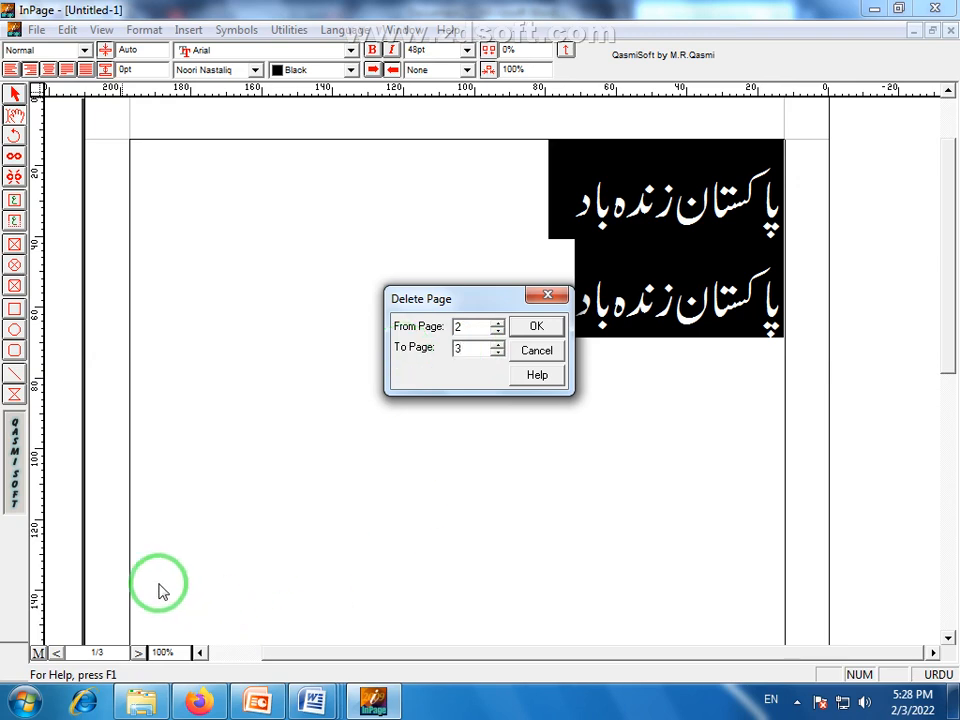
pyautogui.write('3')
pyautogui.click(540, 328)
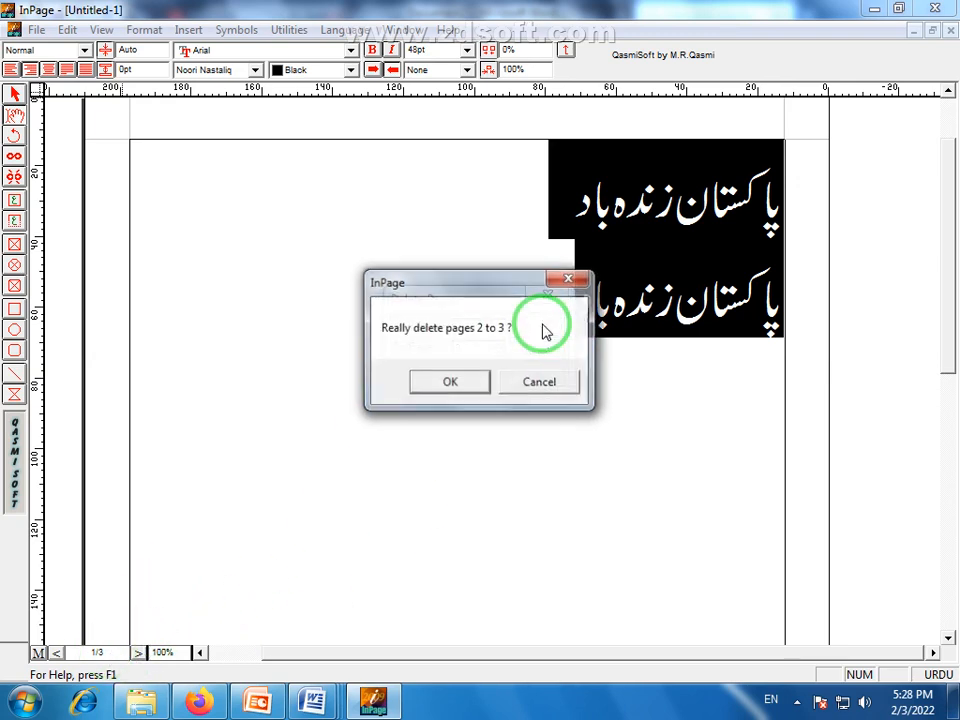
pyautogui.click(458, 384)
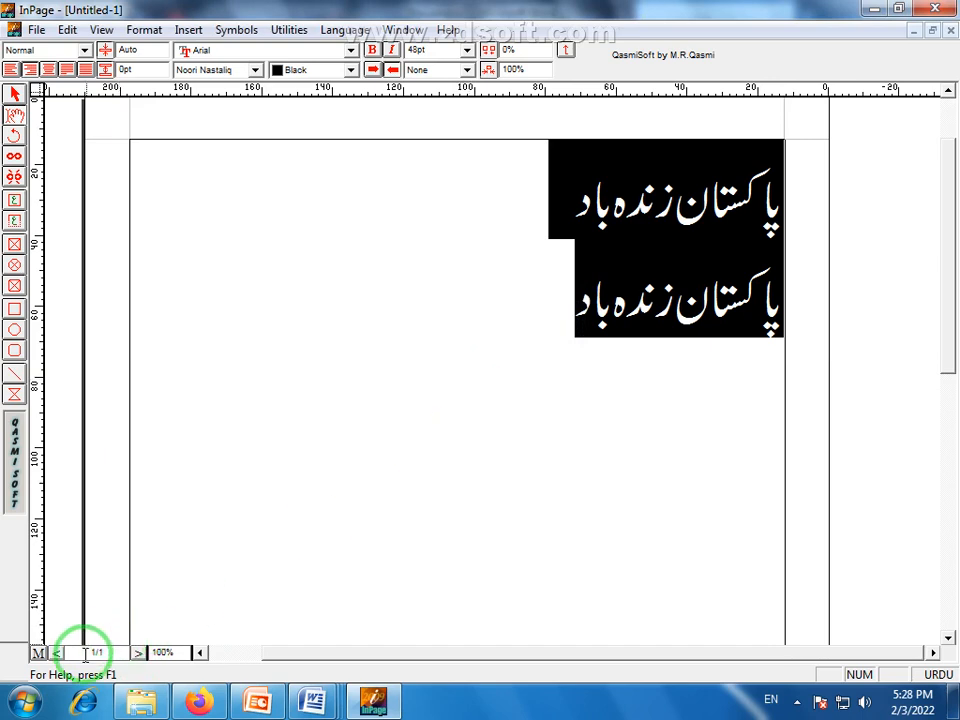
pyautogui.moveTo(110, 650); pyautogui.dragTo(80, 653)
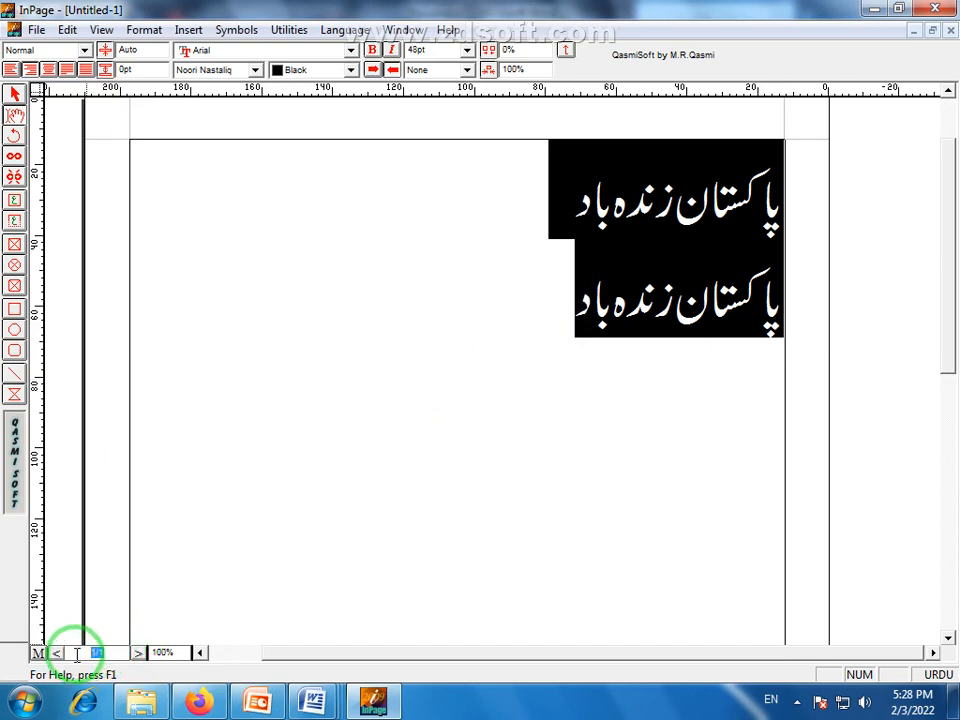
pyautogui.click(553, 296)
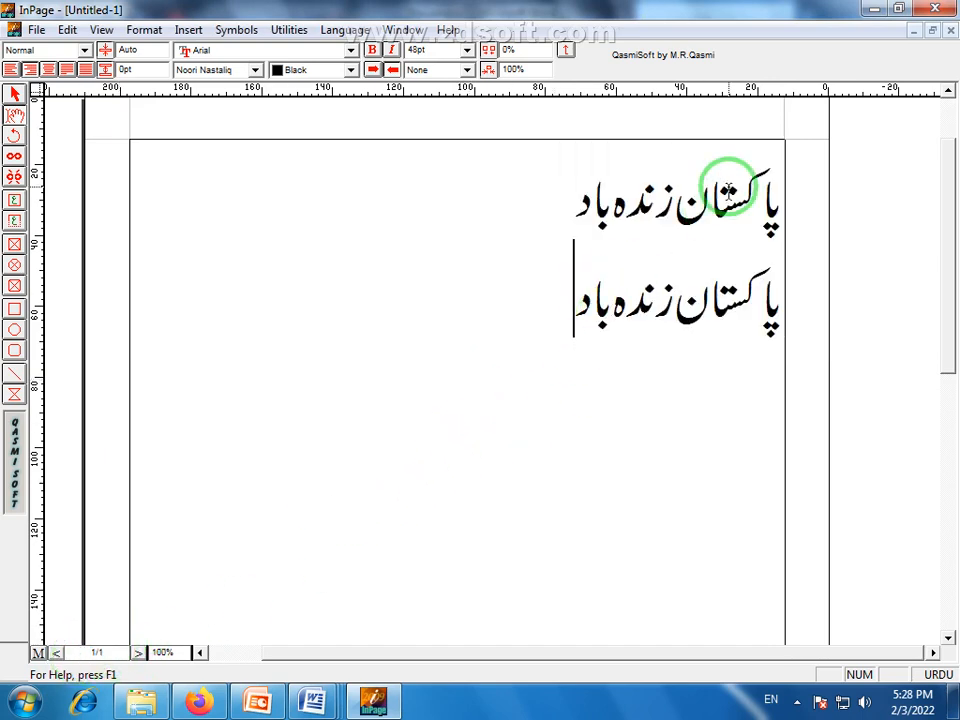
# Set the margin guides' color to blue in the Application Preferences.
pyautogui.click(67, 30)
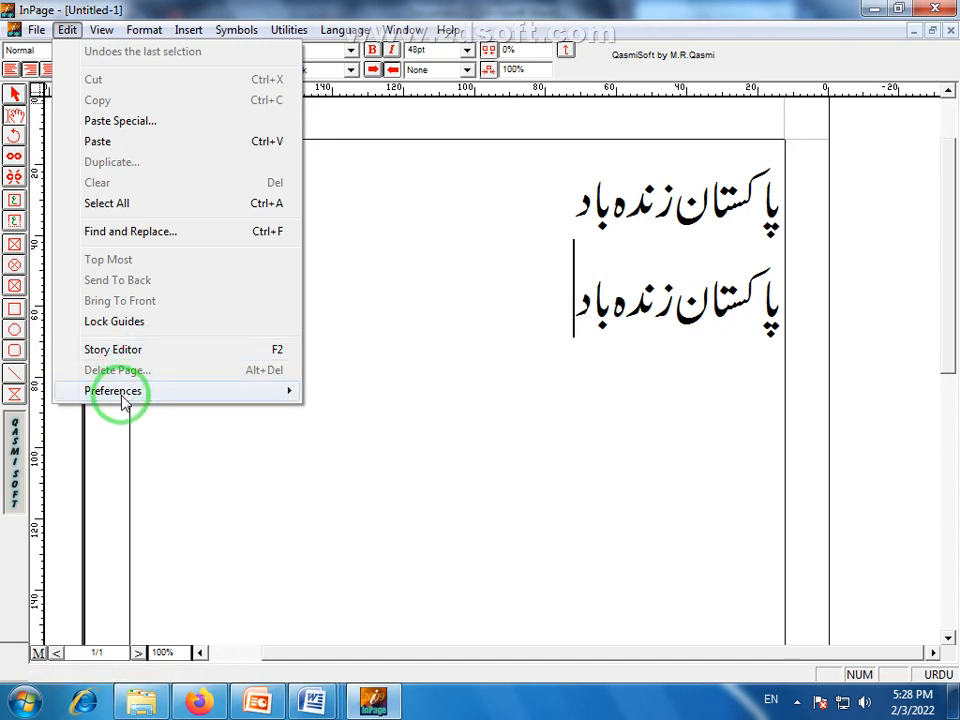
pyautogui.moveTo(122, 400)
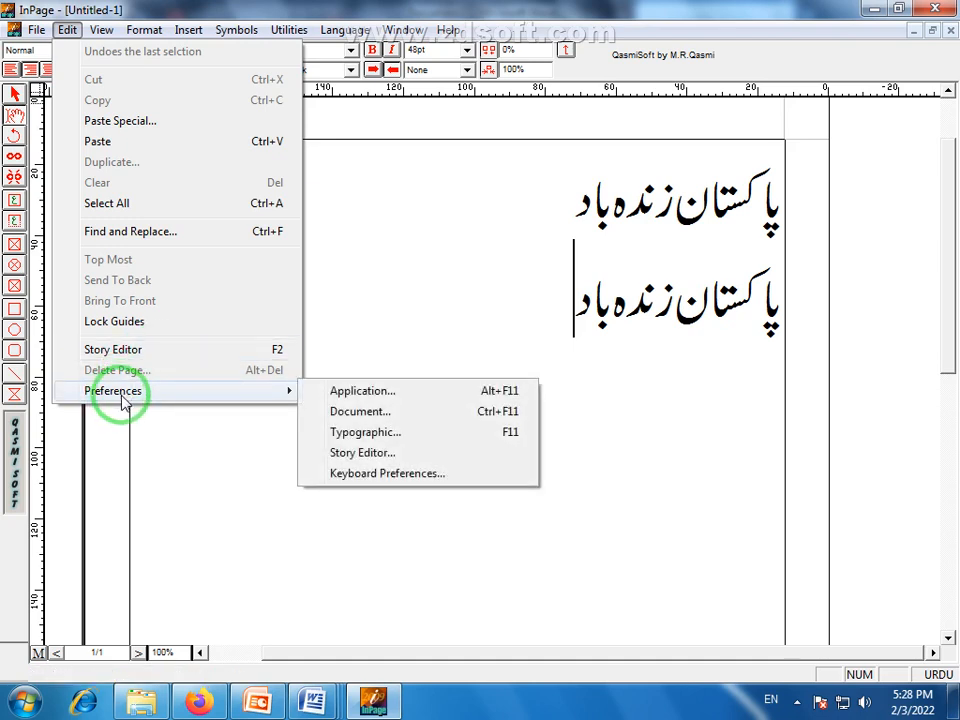
pyautogui.click(345, 390)
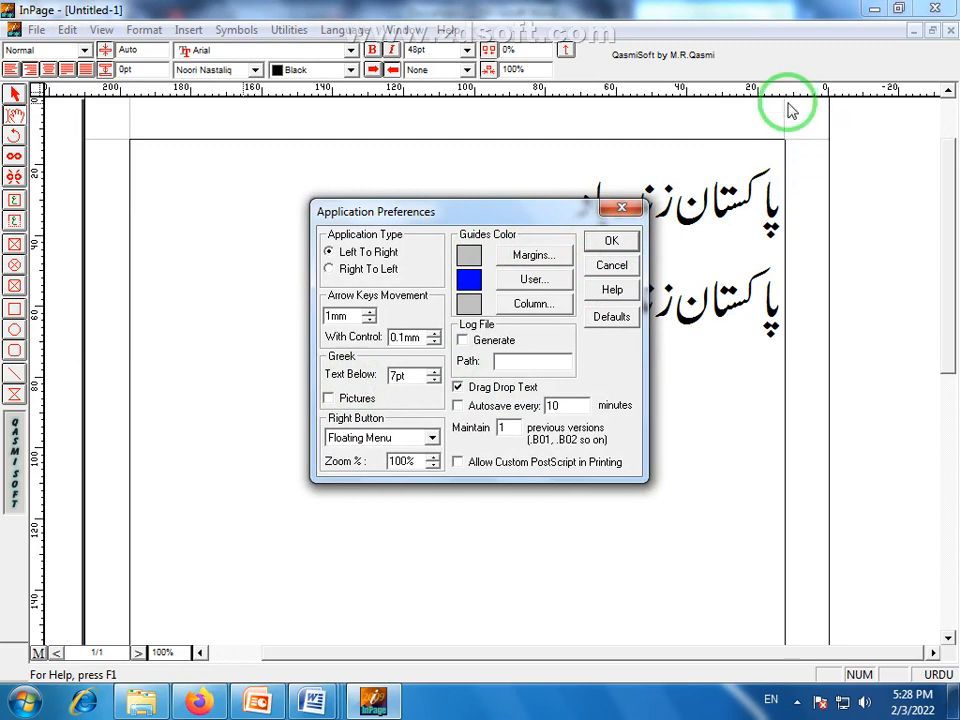
pyautogui.click(545, 257)
pyautogui.click(491, 304)
pyautogui.click(405, 478)
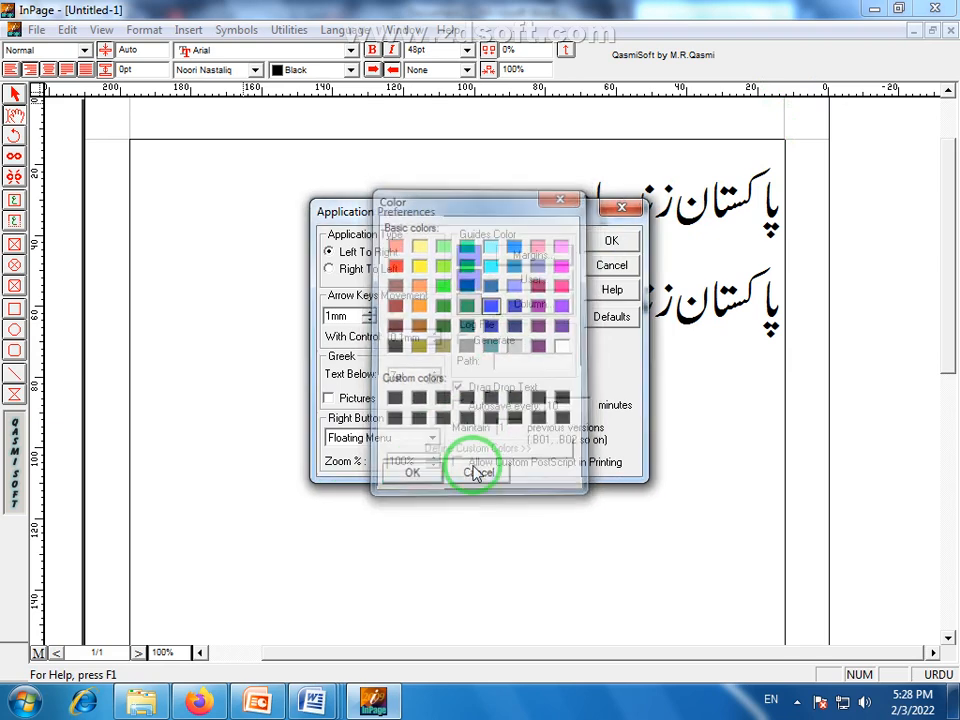
pyautogui.click(611, 243)
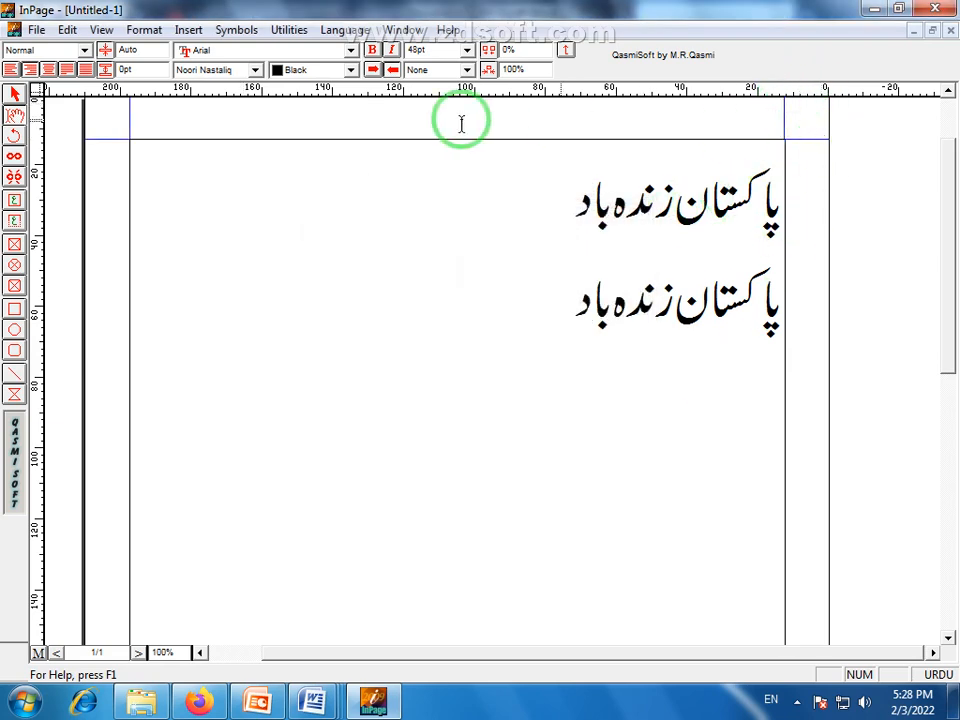
# Open the Keyboard Preferences and view the key layout of the Phonetic keyboard.
pyautogui.click(68, 30)
pyautogui.moveTo(160, 396)
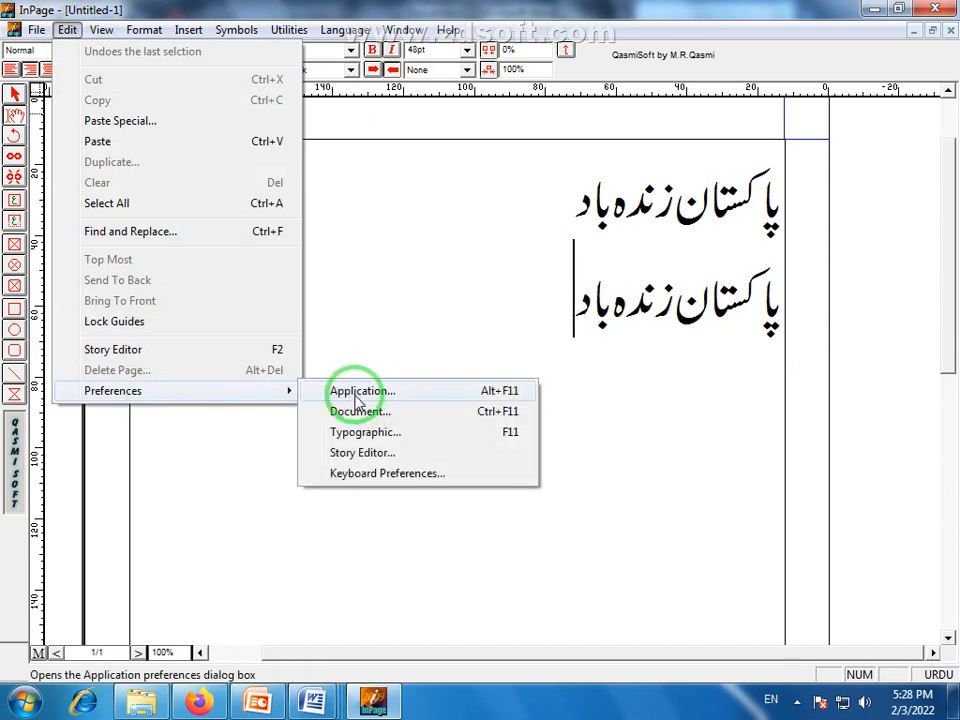
pyautogui.click(387, 476)
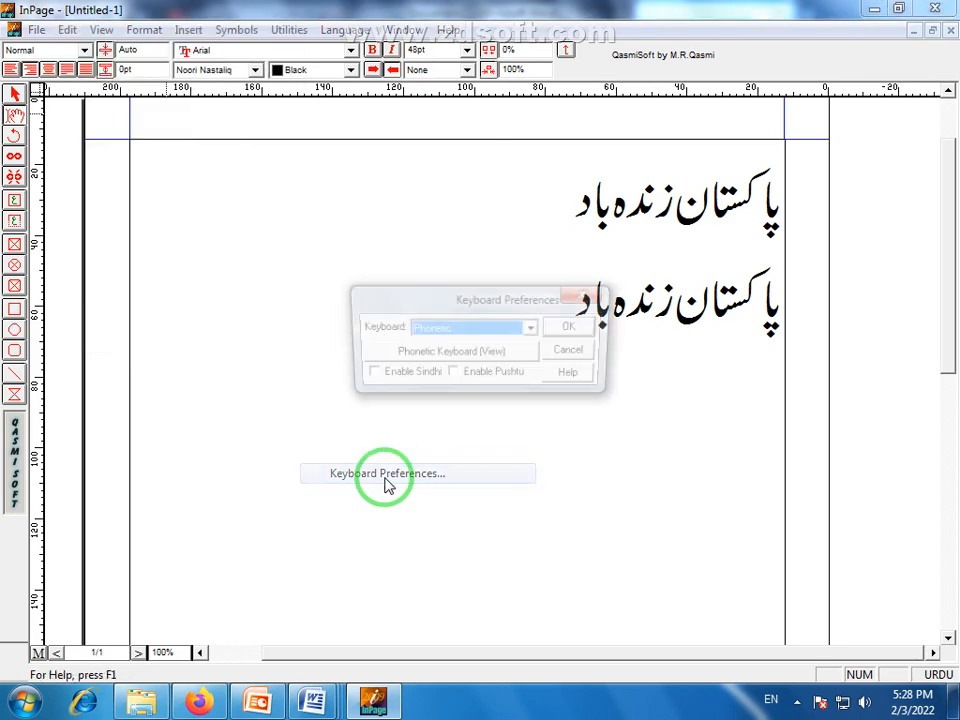
pyautogui.moveTo(403, 305); pyautogui.dragTo(302, 258)
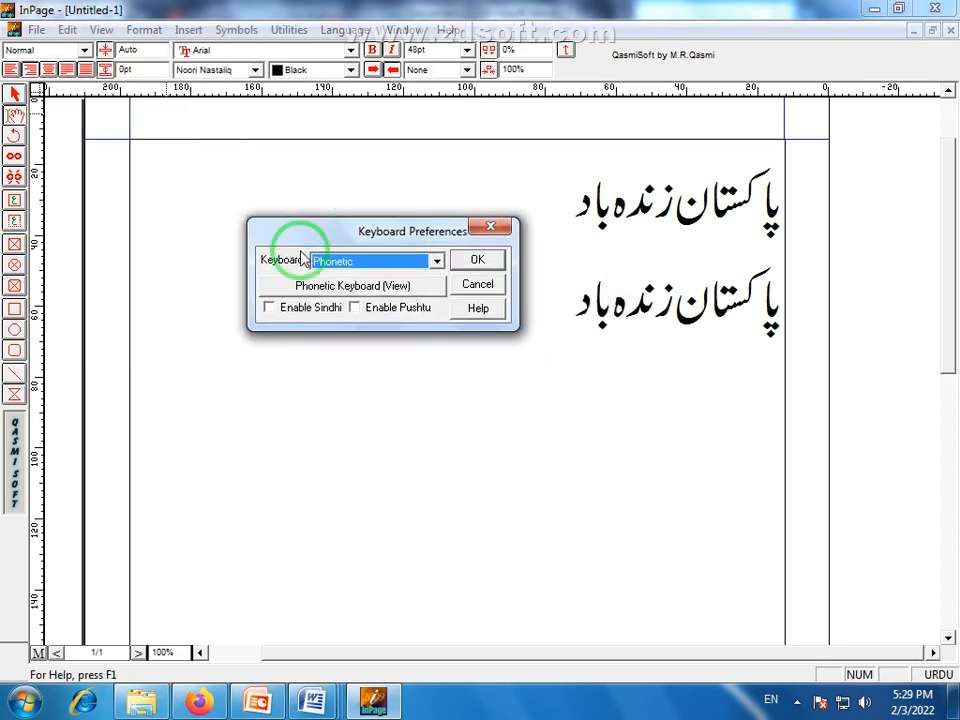
pyautogui.click(438, 264)
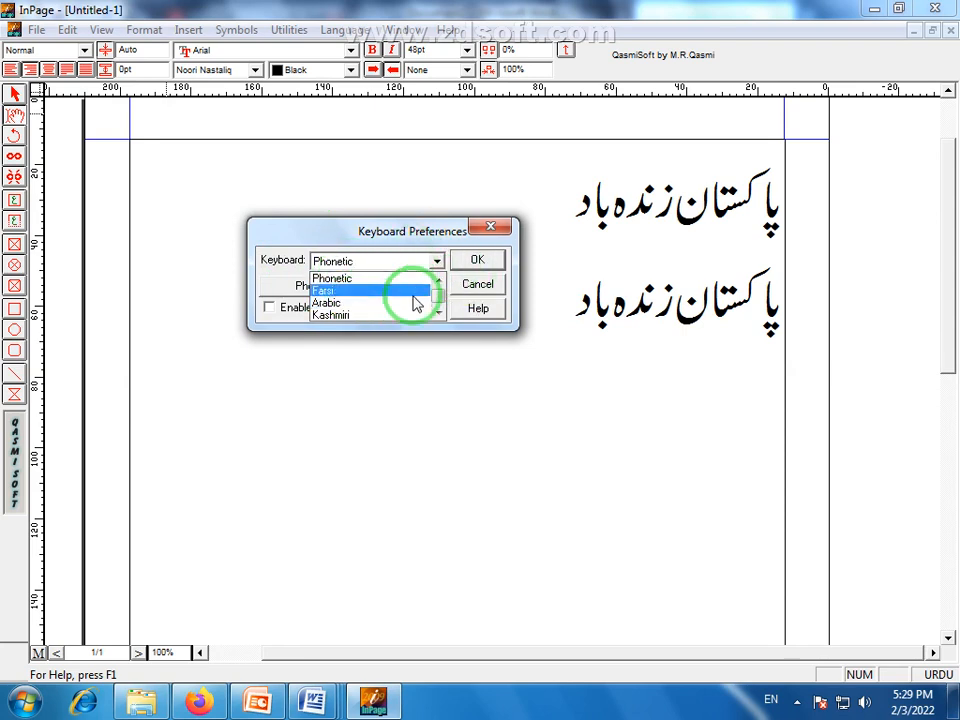
pyautogui.click(318, 261)
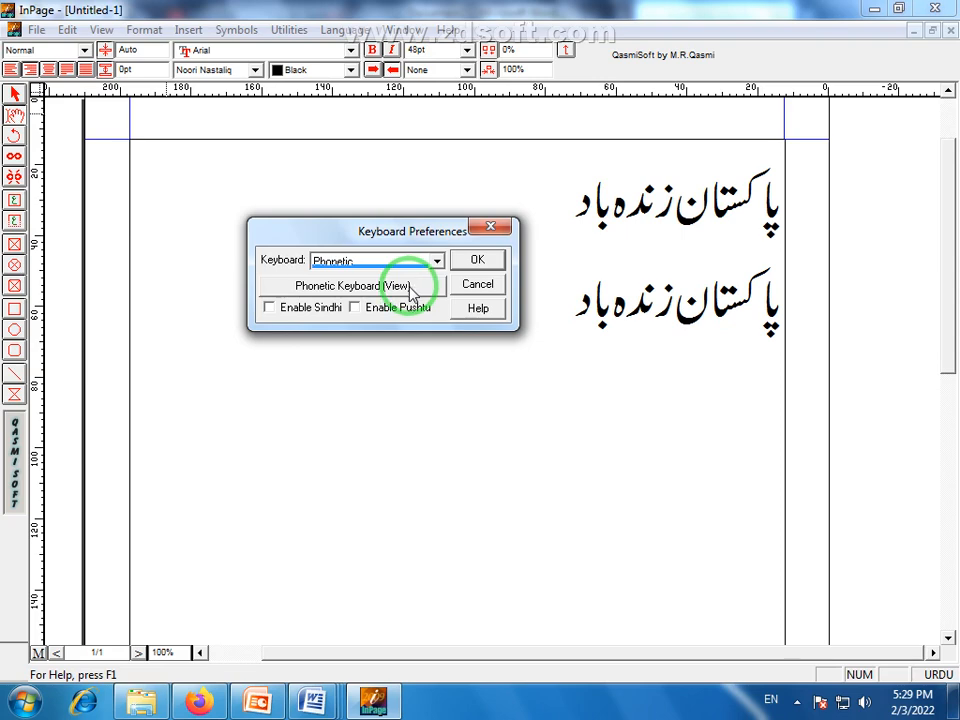
pyautogui.click(355, 286)
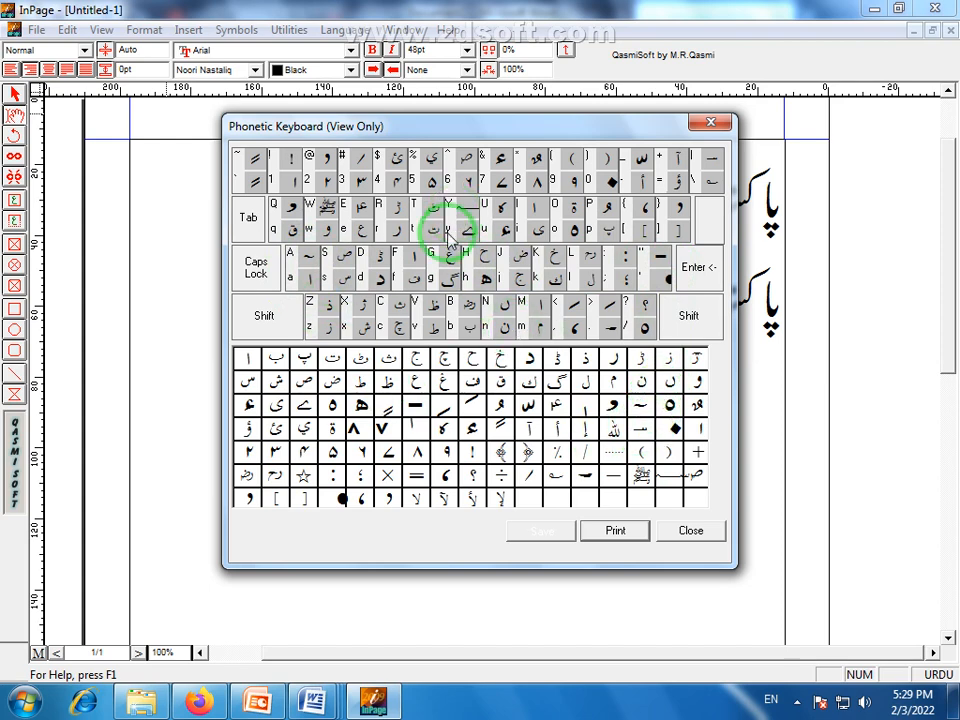
pyautogui.click(668, 528)
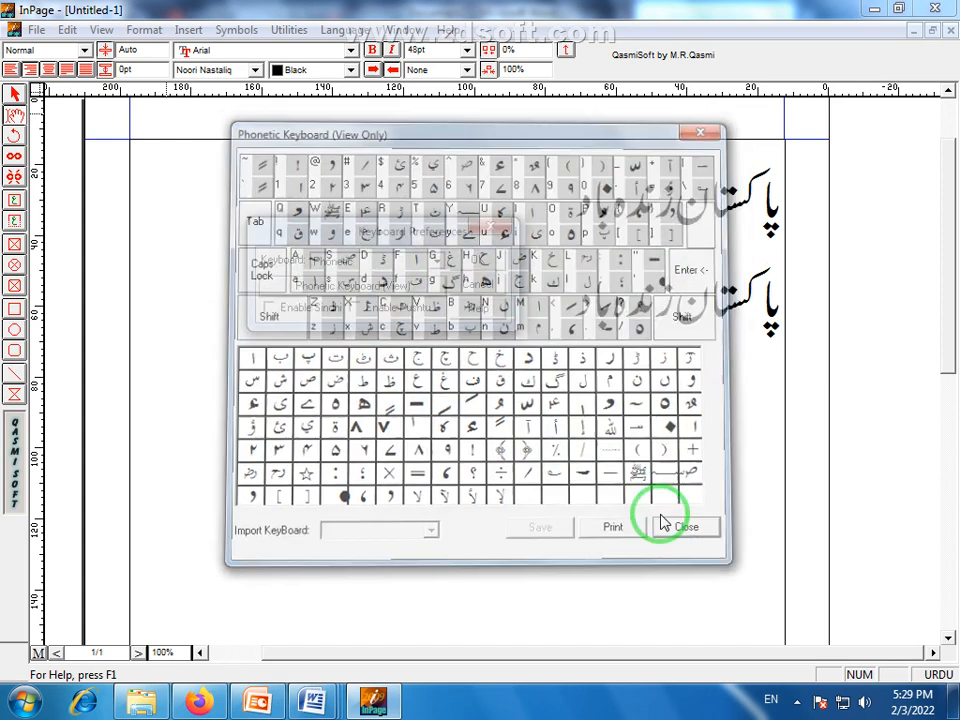
# Choose the Arabic keyboard in the Keyboard Preferences and view its key layout.
pyautogui.click(437, 262)
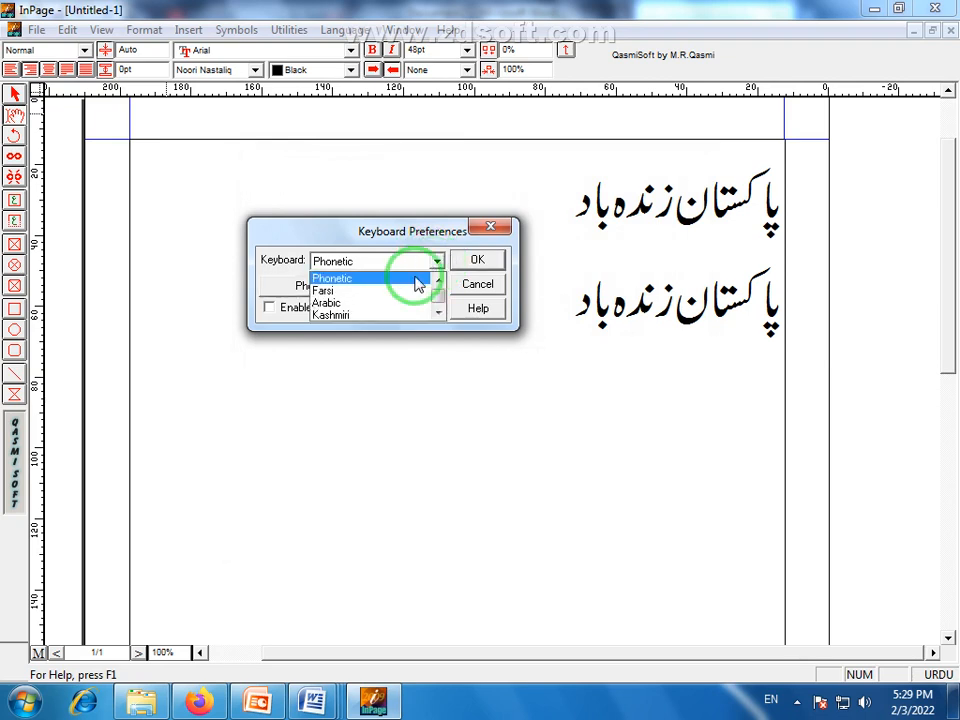
pyautogui.click(328, 305)
pyautogui.click(392, 283)
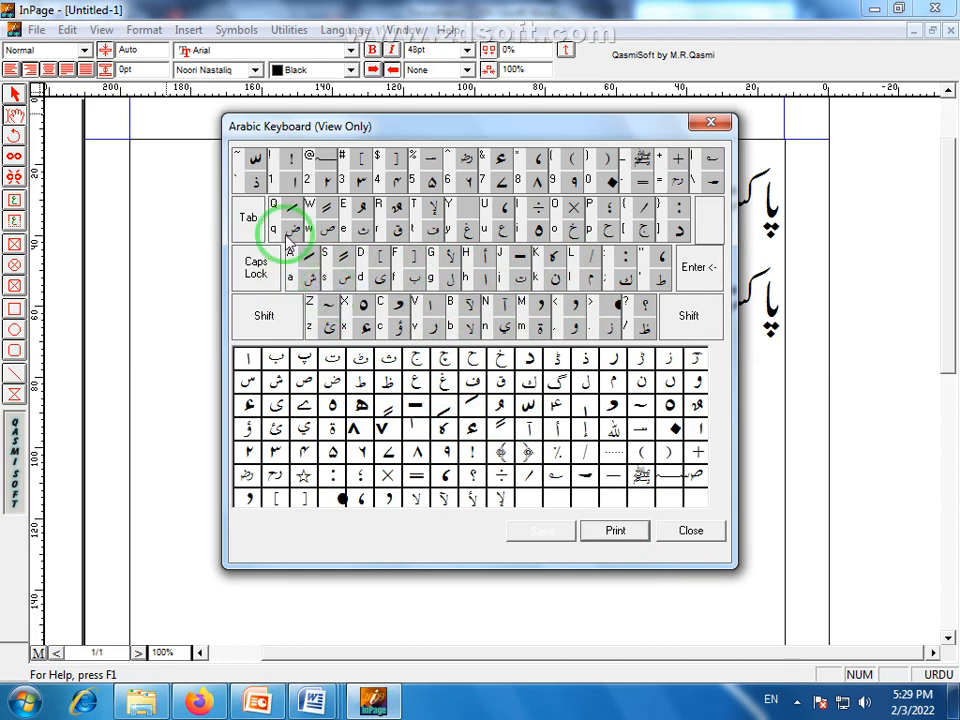
pyautogui.click(689, 530)
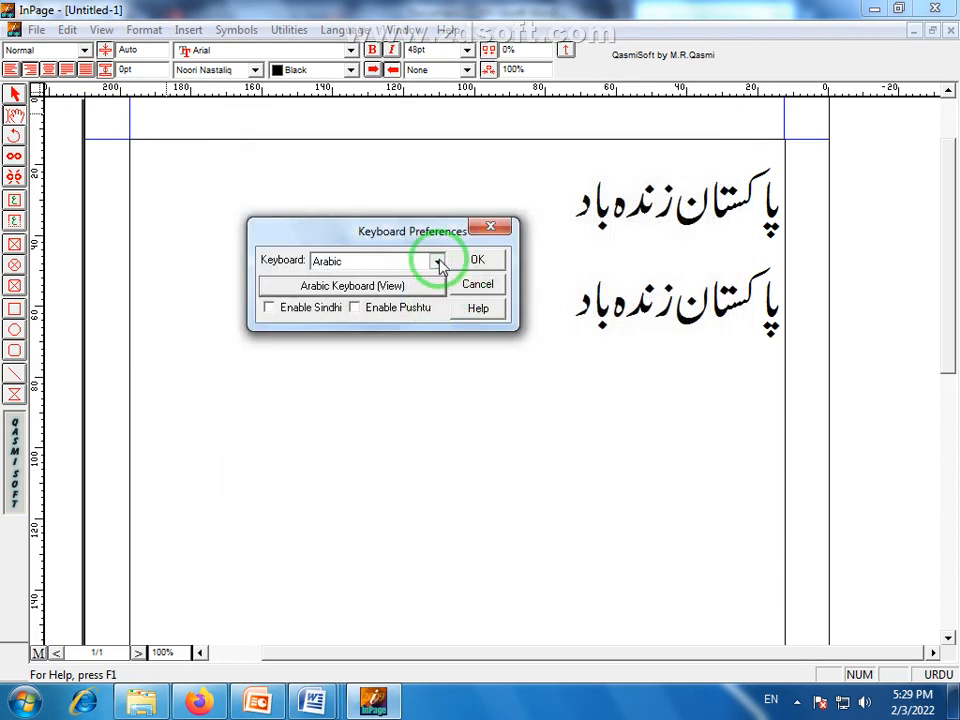
# Set the keyboard back to Phonetic in the Keyboard Preferences.
pyautogui.click(436, 260)
pyautogui.click(438, 281)
pyautogui.click(440, 283)
pyautogui.click(440, 281)
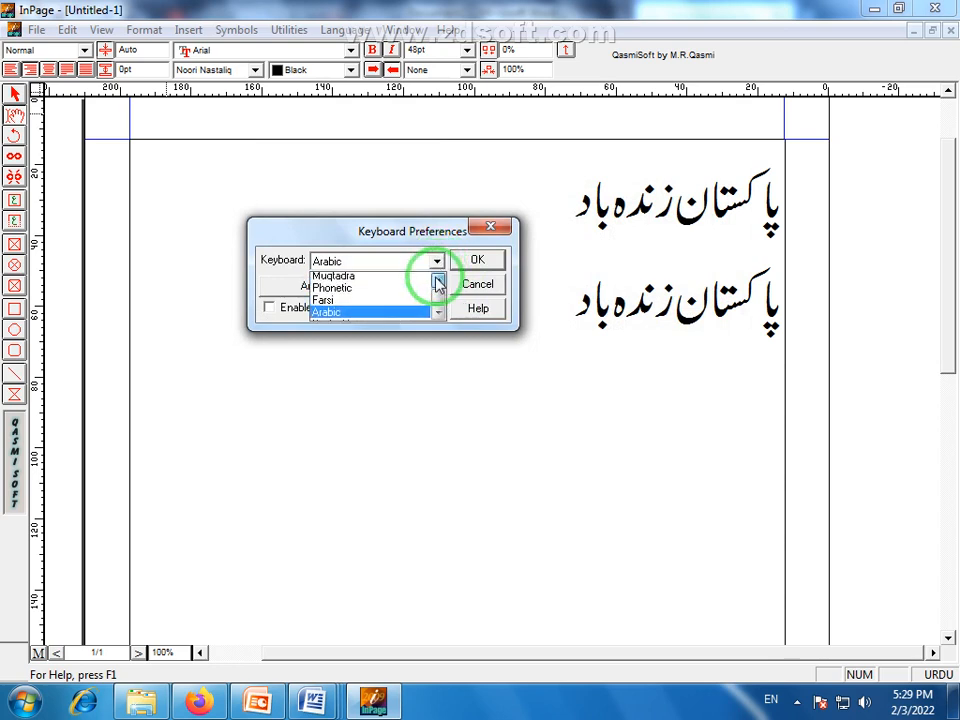
pyautogui.click(376, 293)
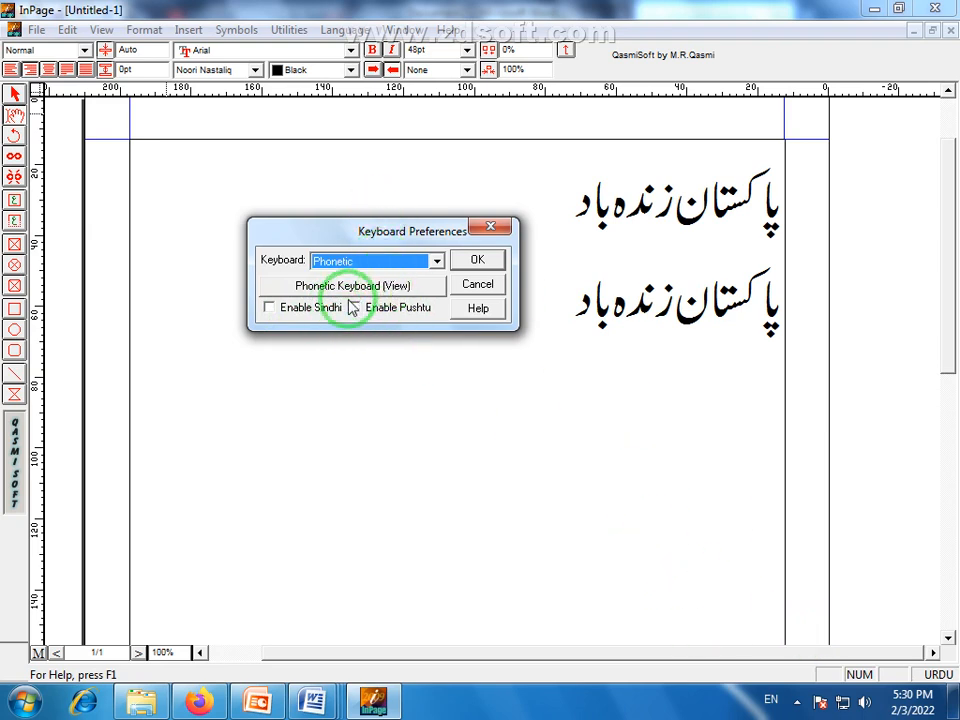
# Enable Sindhi and Pushtu in the Keyboard Preferences and apply the settings.
pyautogui.click(269, 310)
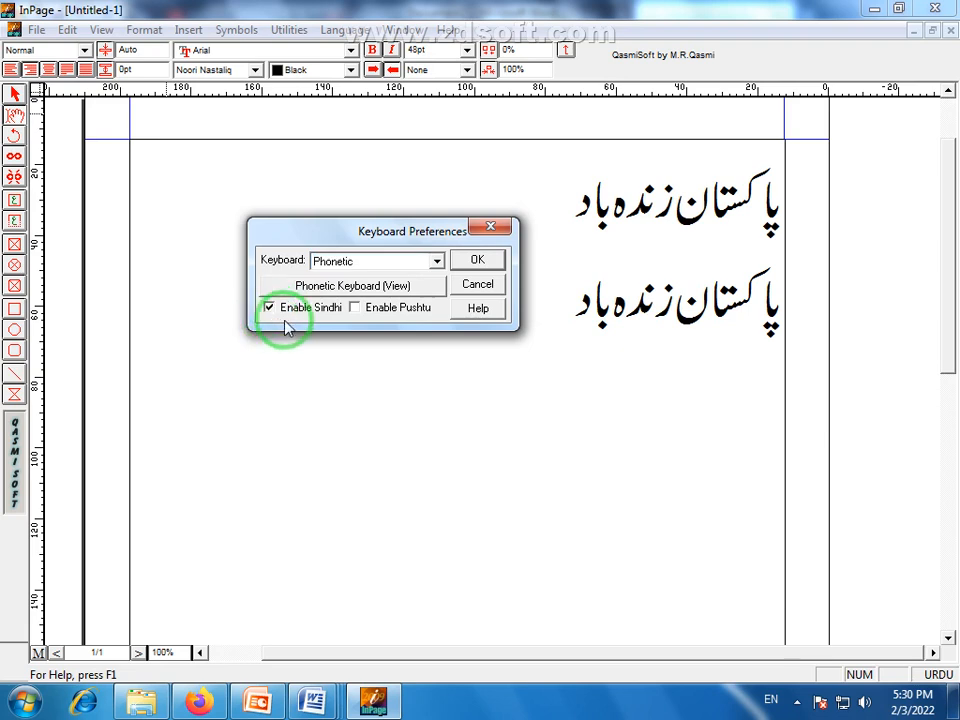
pyautogui.click(356, 309)
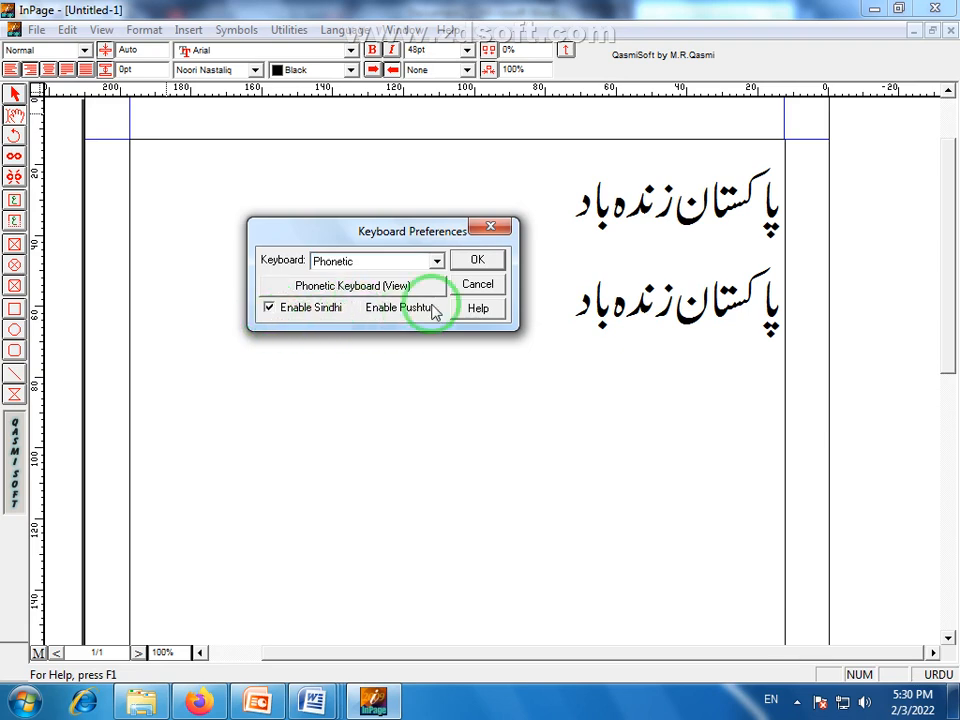
pyautogui.click(475, 261)
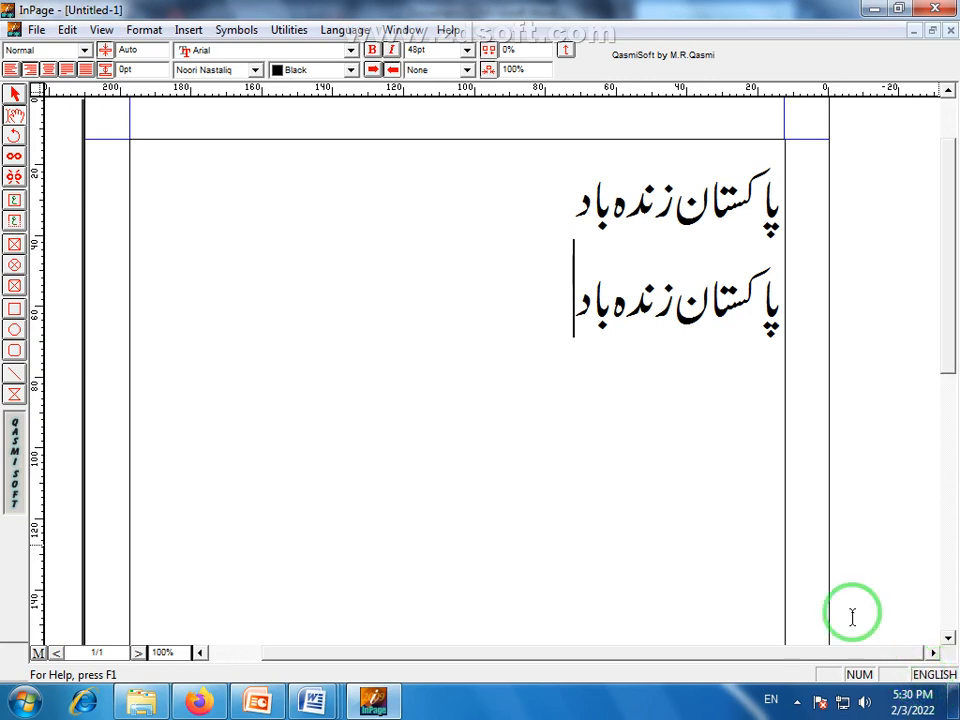
# Reopen the Keyboard Preferences, disable both Sindhi and Pushtu, and apply the change.
pyautogui.click(67, 29)
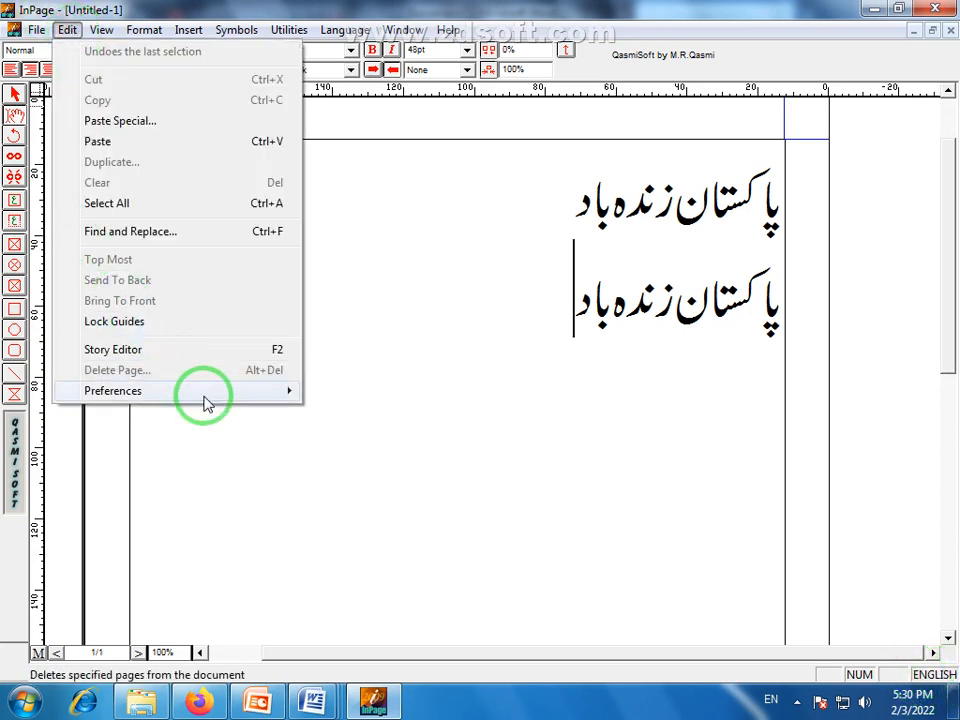
pyautogui.moveTo(200, 391)
pyautogui.click(408, 474)
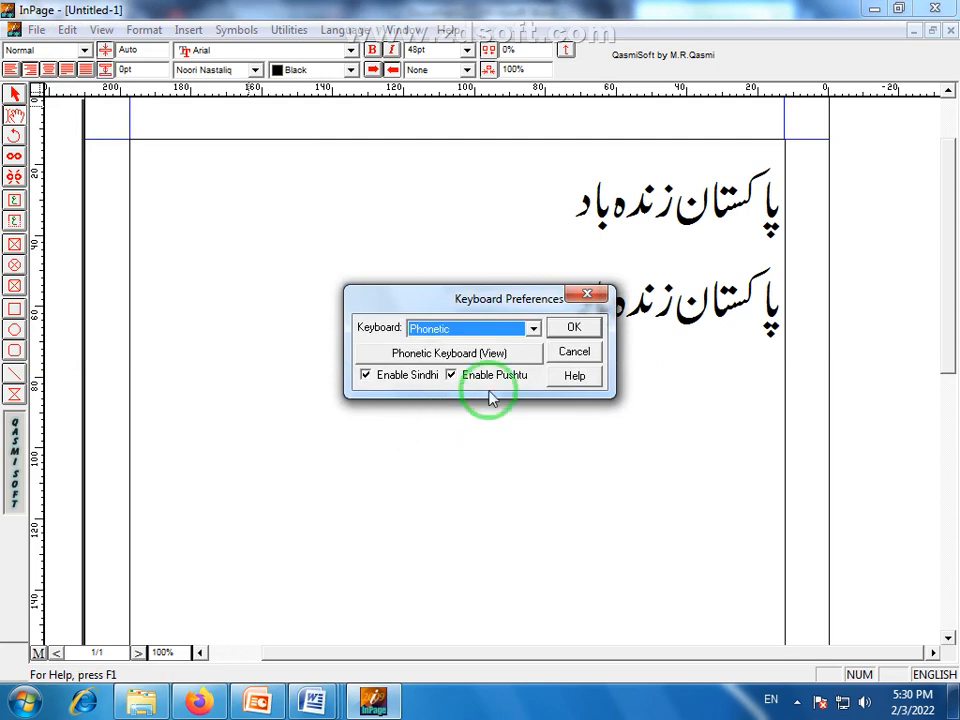
pyautogui.click(451, 374)
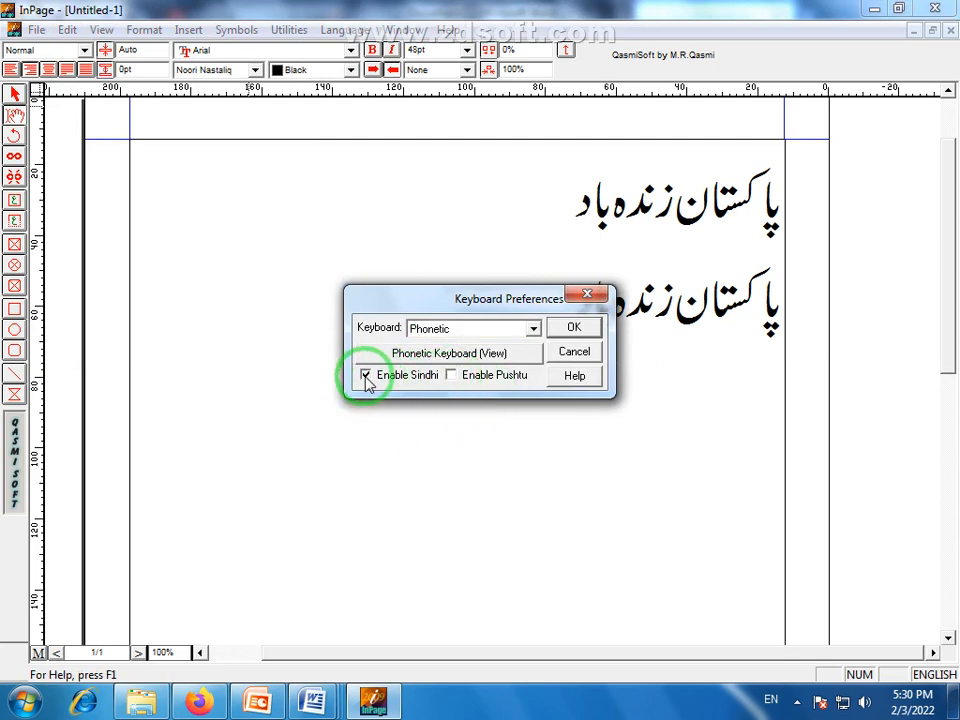
pyautogui.click(366, 378)
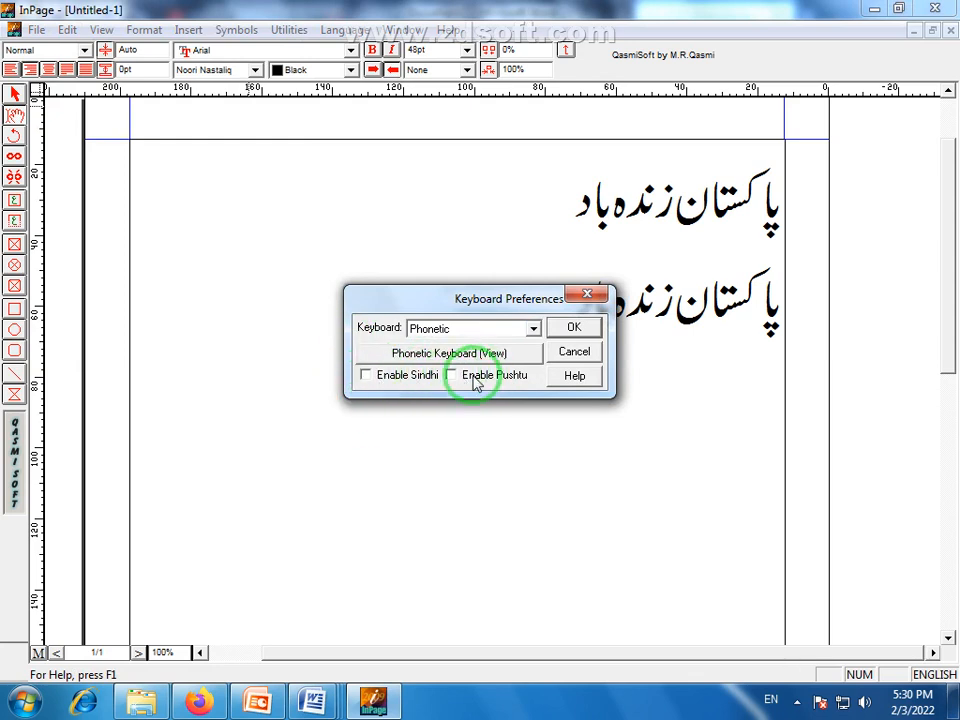
pyautogui.click(575, 329)
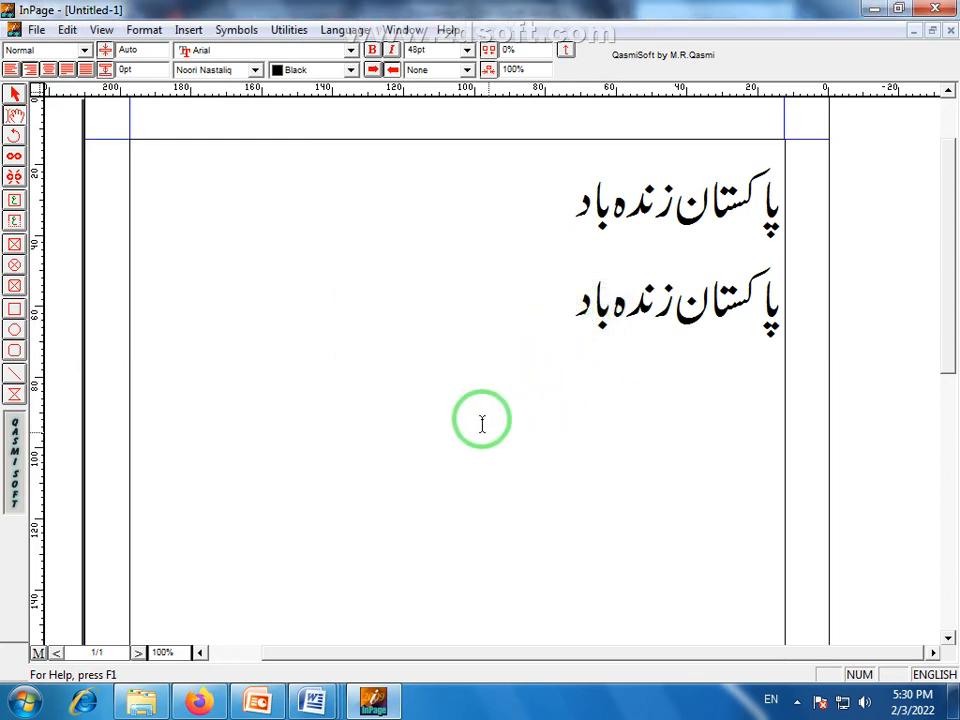
# Start a new empty line below the second line of Urdu text.
pyautogui.press('Return')
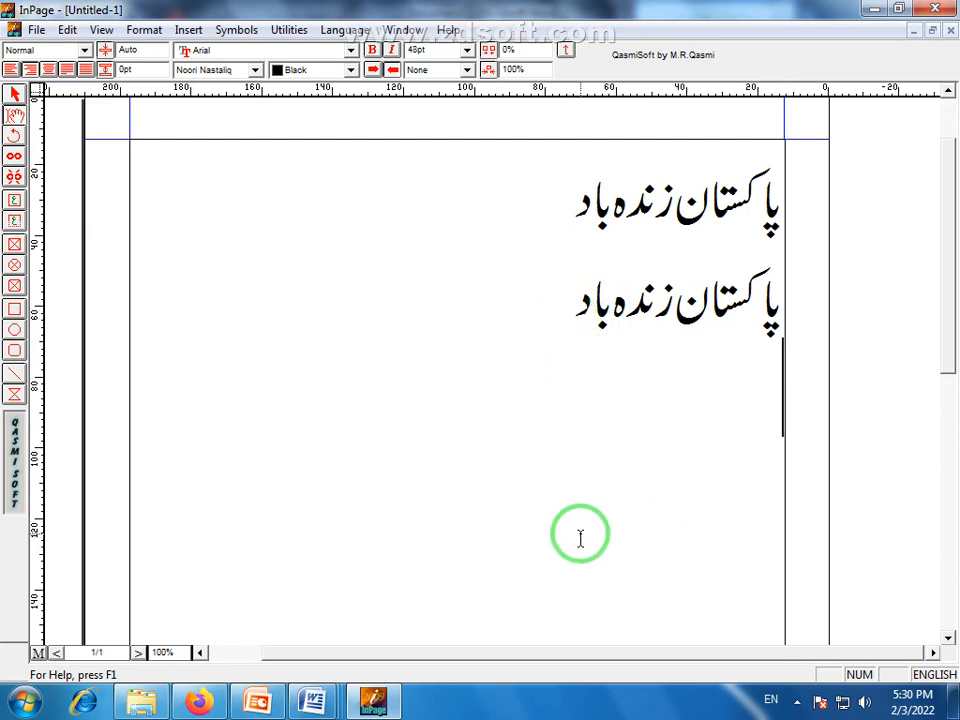
pyautogui.click(78, 32)
pyautogui.click(75, 33)
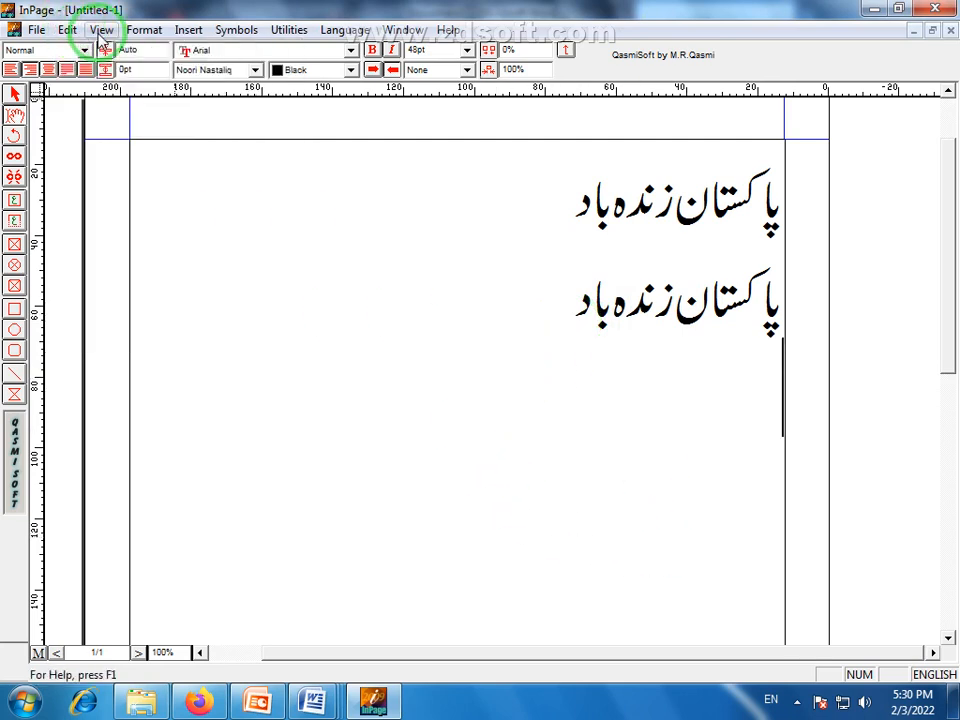
pyautogui.click(105, 34)
pyautogui.click(67, 31)
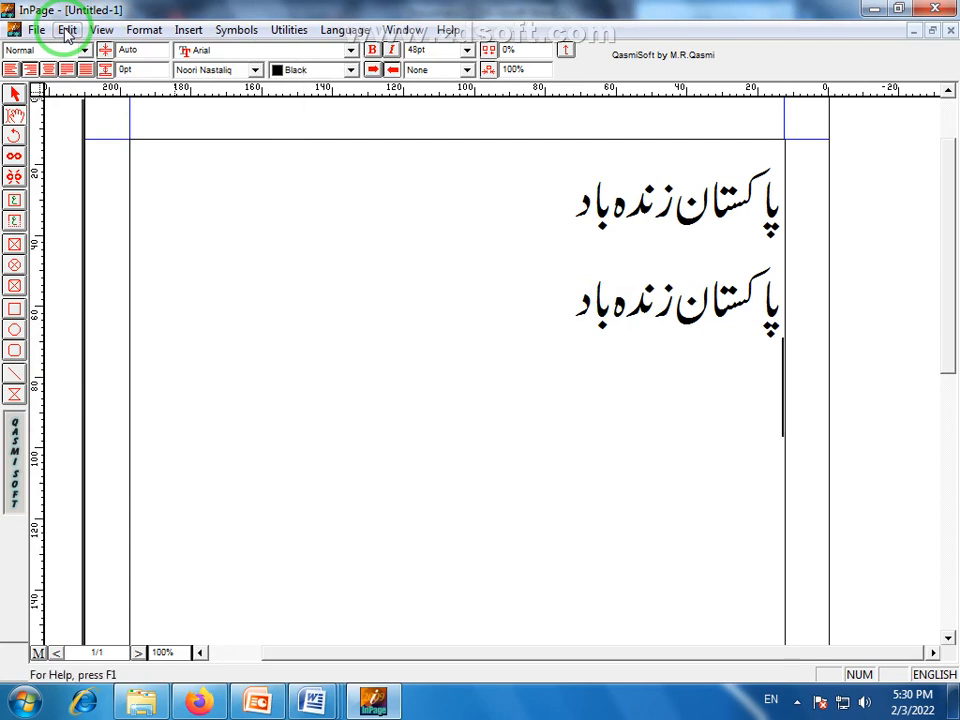